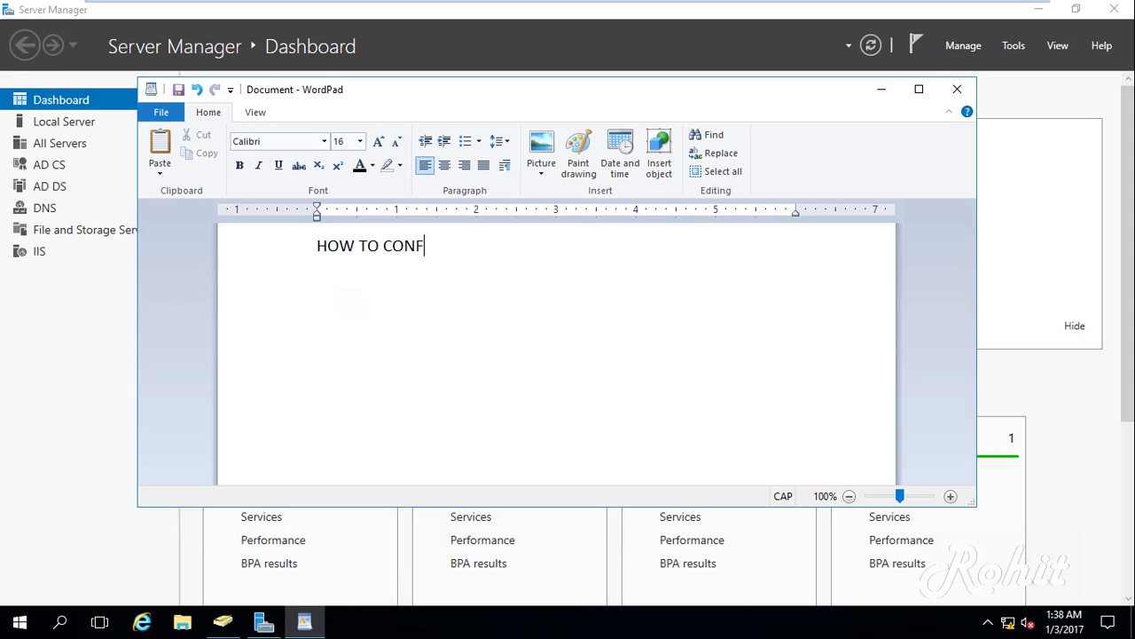
- Complete the document heading to read "HOW TO CONFIGURE FOLDER REDIRECTION" and close the document without saving
{"action": "type", "text": "URE FORDER"}
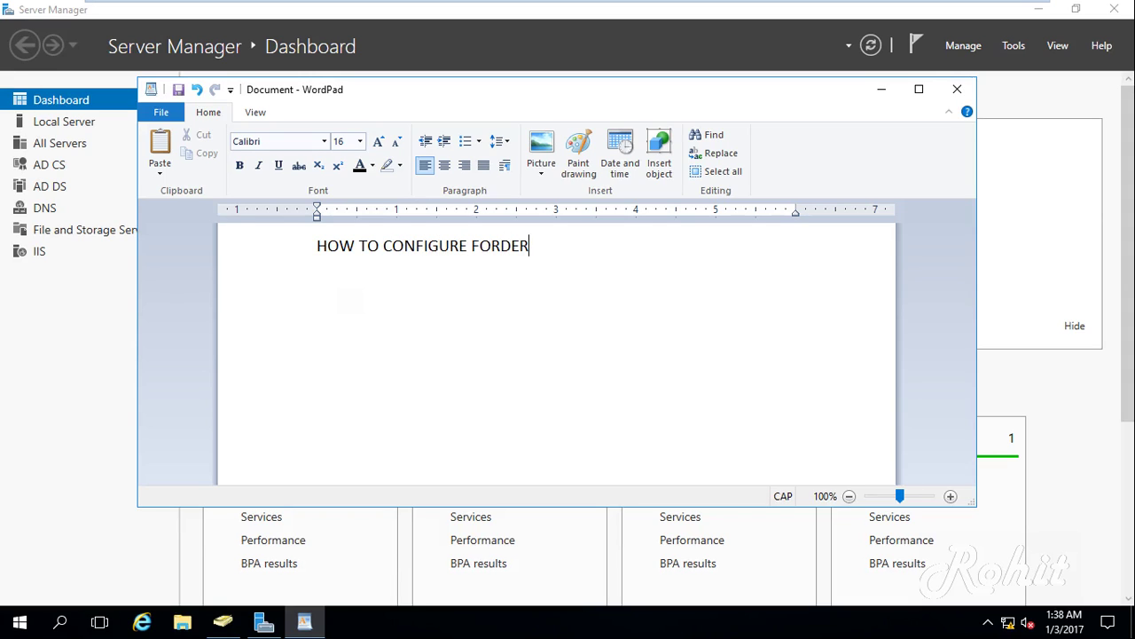
{"action": "key", "text": "BackSpace"}
{"action": "key", "text": "BackSpace"}
{"action": "key", "text": "BackSpace"}
{"action": "key", "text": "BackSpace"}
{"action": "type", "text": "LDER R"}
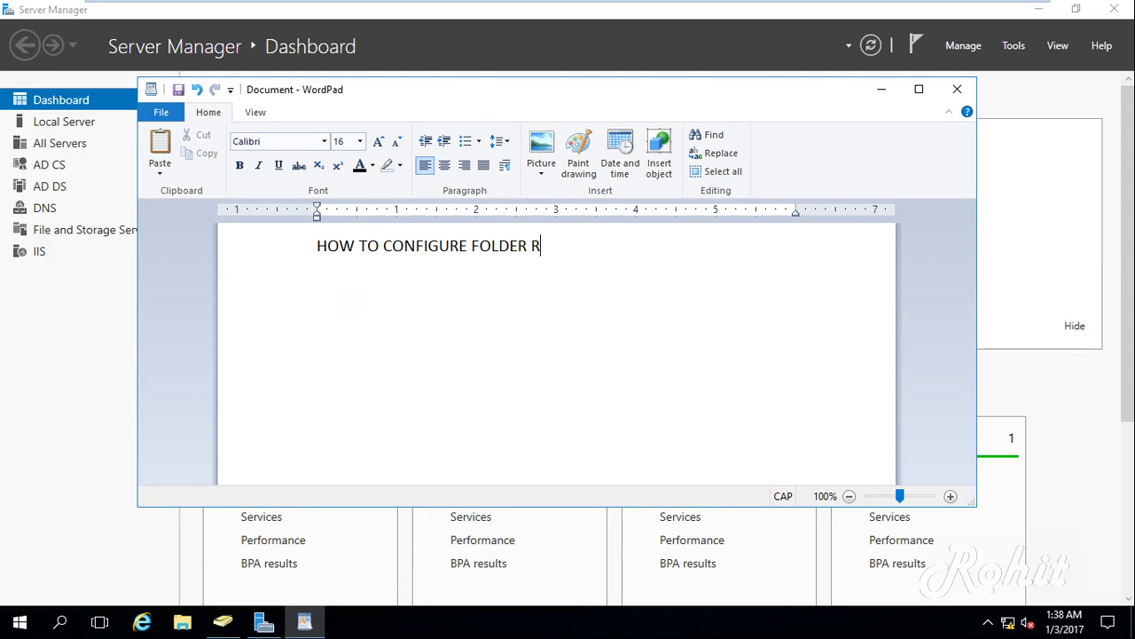
{"action": "type", "text": "EDIRECTIO"}
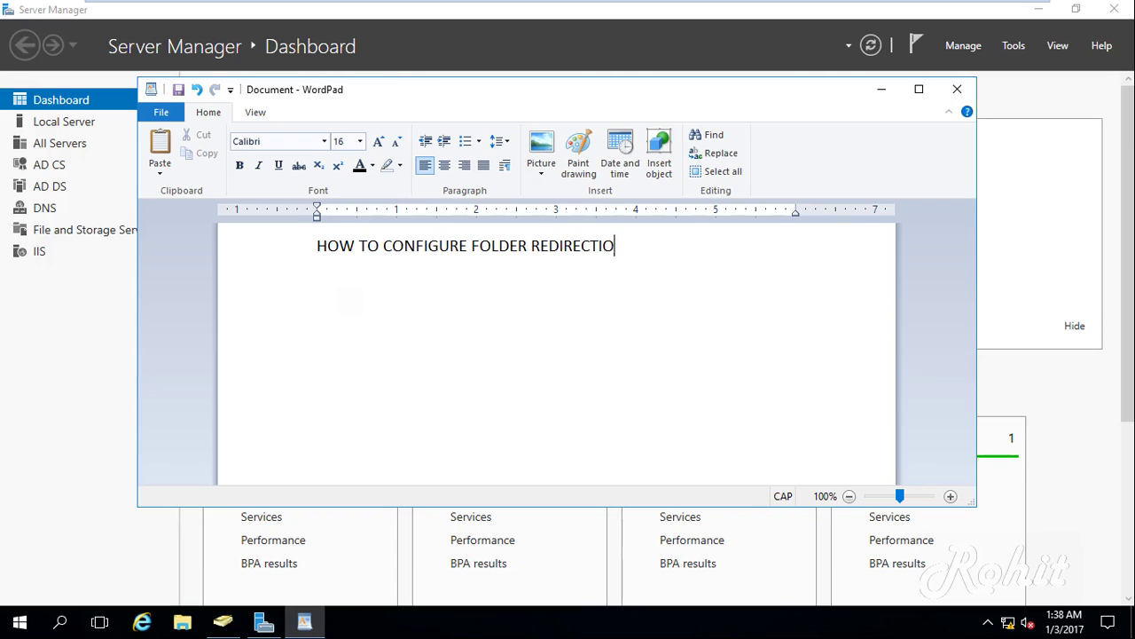
{"action": "type", "text": "N"}
{"action": "left_click", "coordinate": [953, 98]}
{"action": "left_click", "coordinate": [569, 308]}
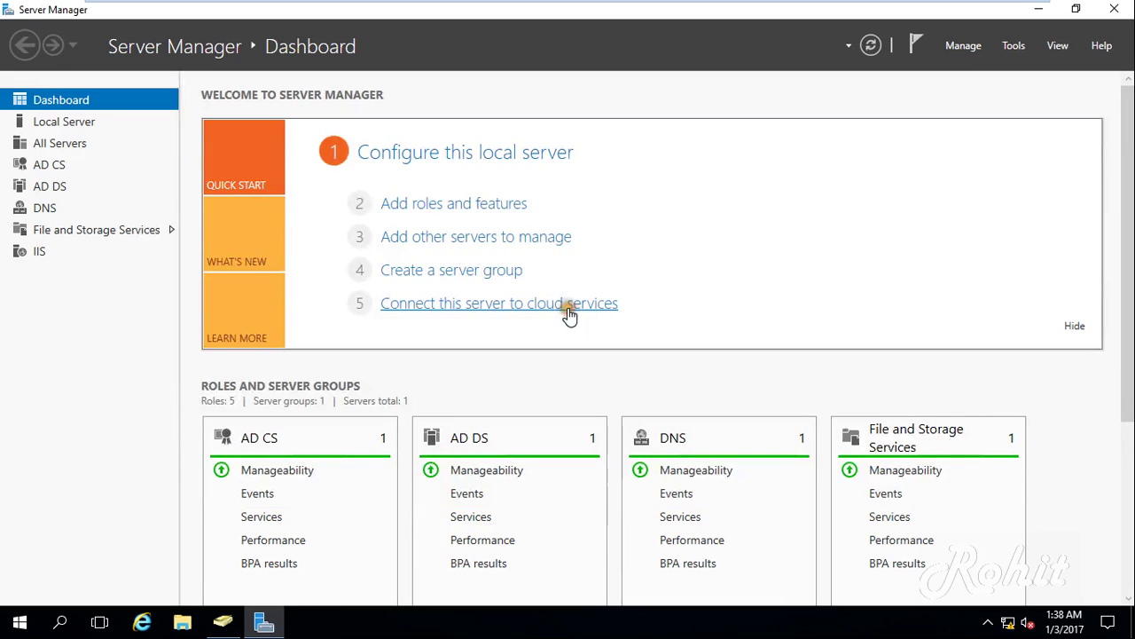
- Open Active Directory Users and Computers from Server Manager
{"action": "left_click", "coordinate": [1016, 48]}
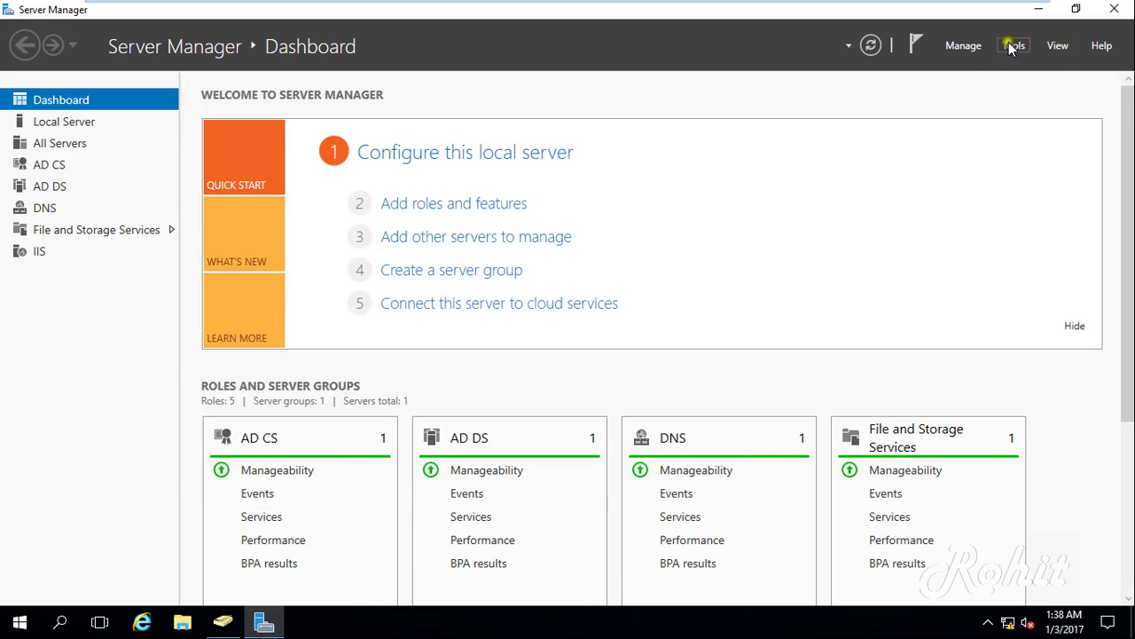
{"action": "left_click", "coordinate": [1012, 48]}
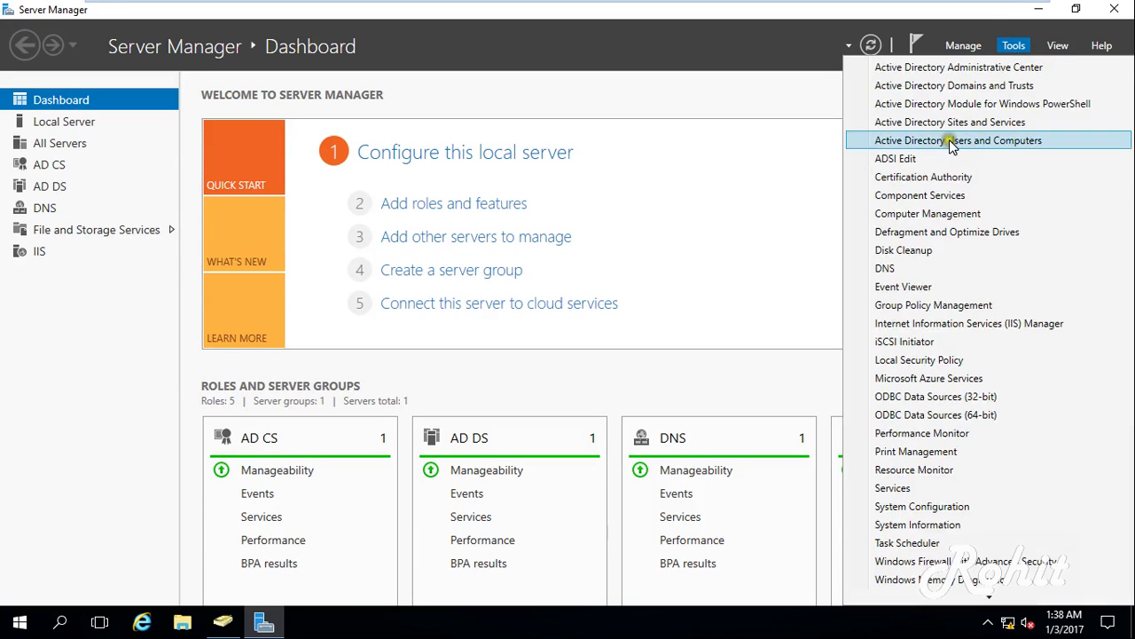
{"action": "left_click", "coordinate": [949, 139]}
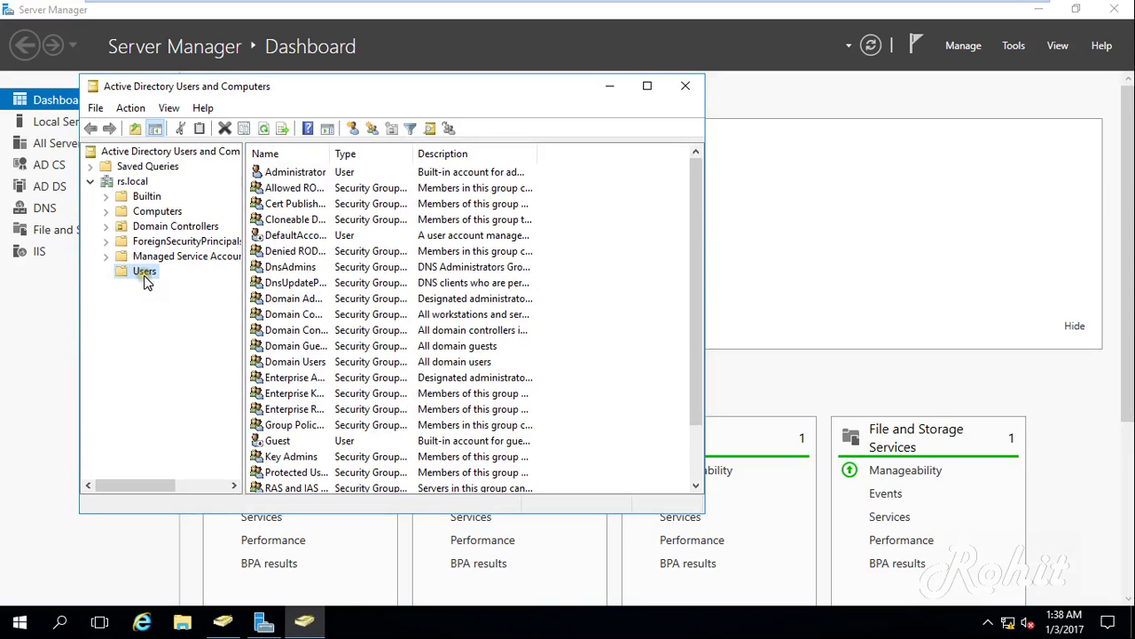
- Create an organizational unit named redir directly under the rs.local domain
{"action": "left_click", "coordinate": [124, 182]}
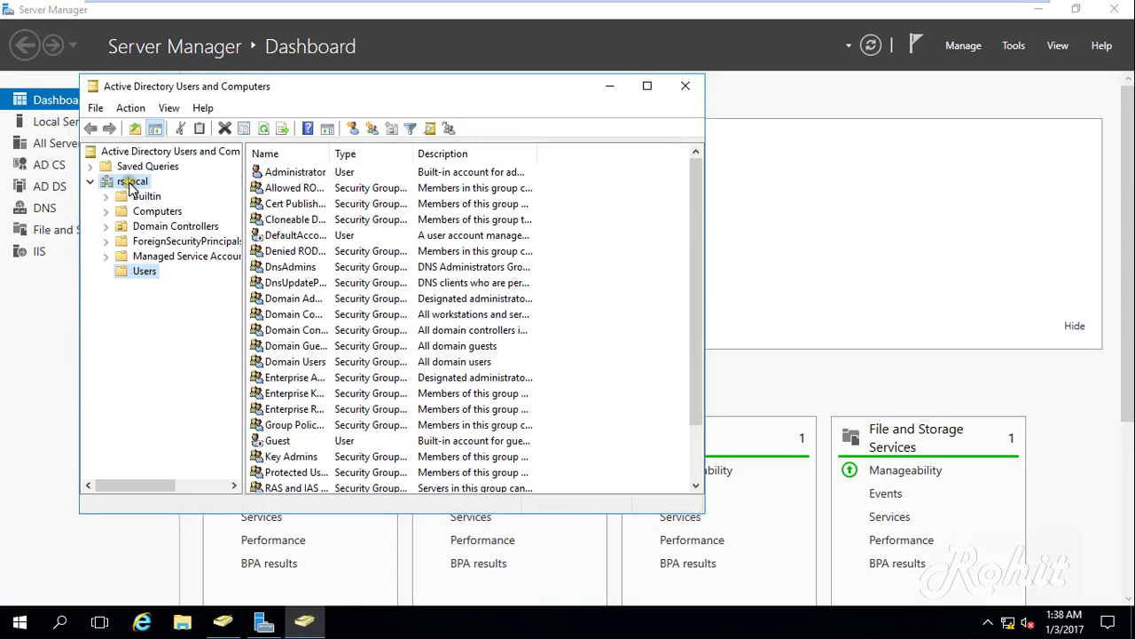
{"action": "right_click", "coordinate": [132, 182]}
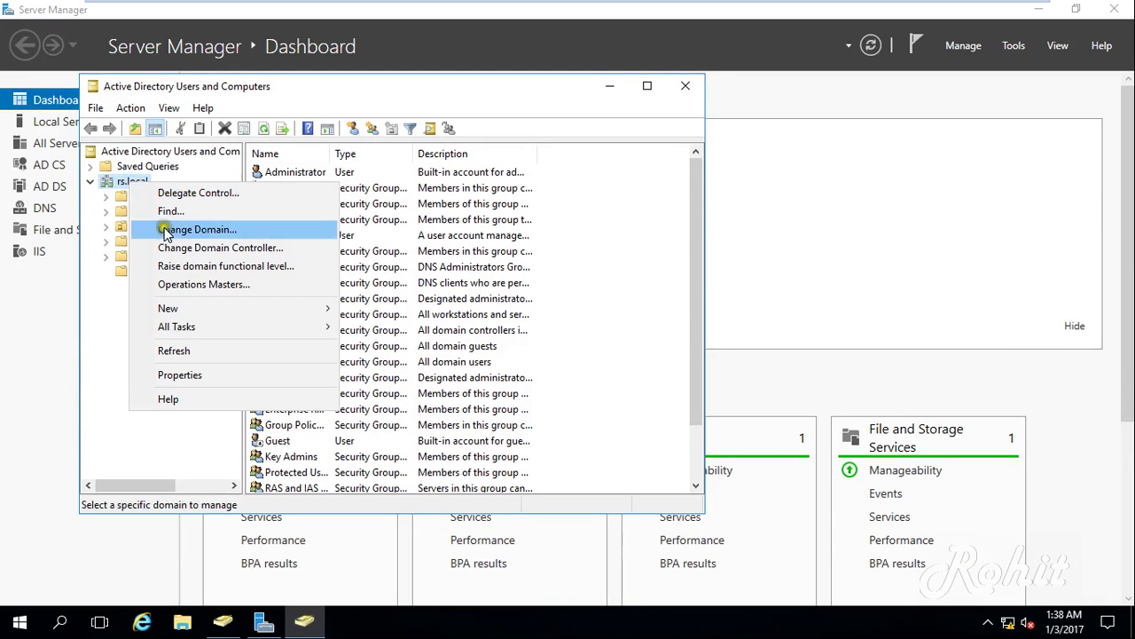
{"action": "mouse_move", "coordinate": [209, 307]}
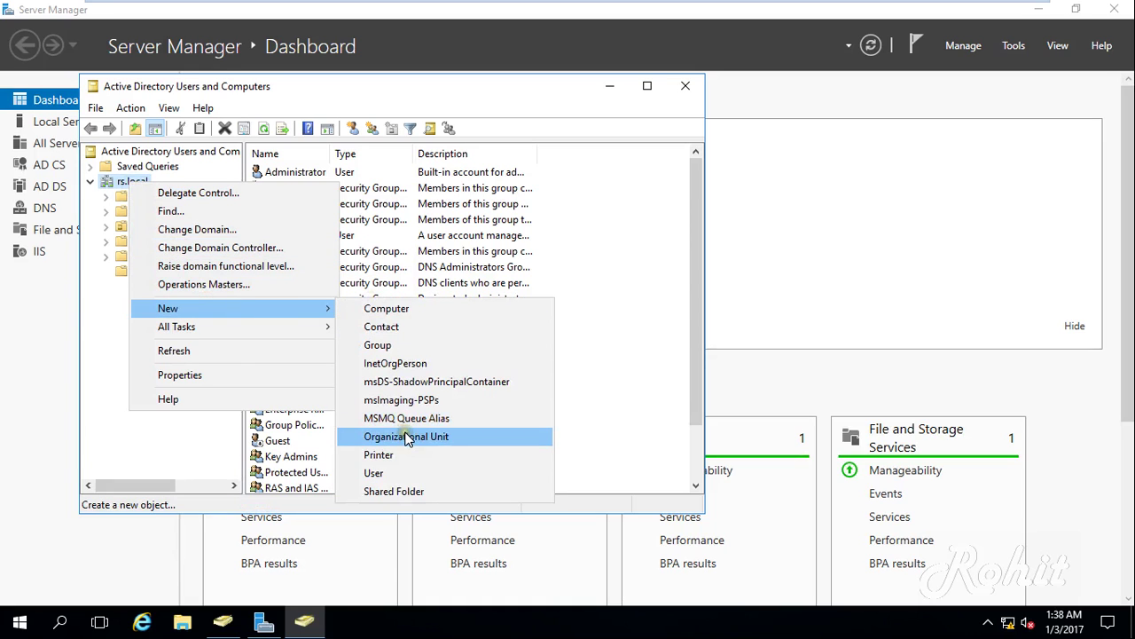
{"action": "left_click", "coordinate": [434, 437]}
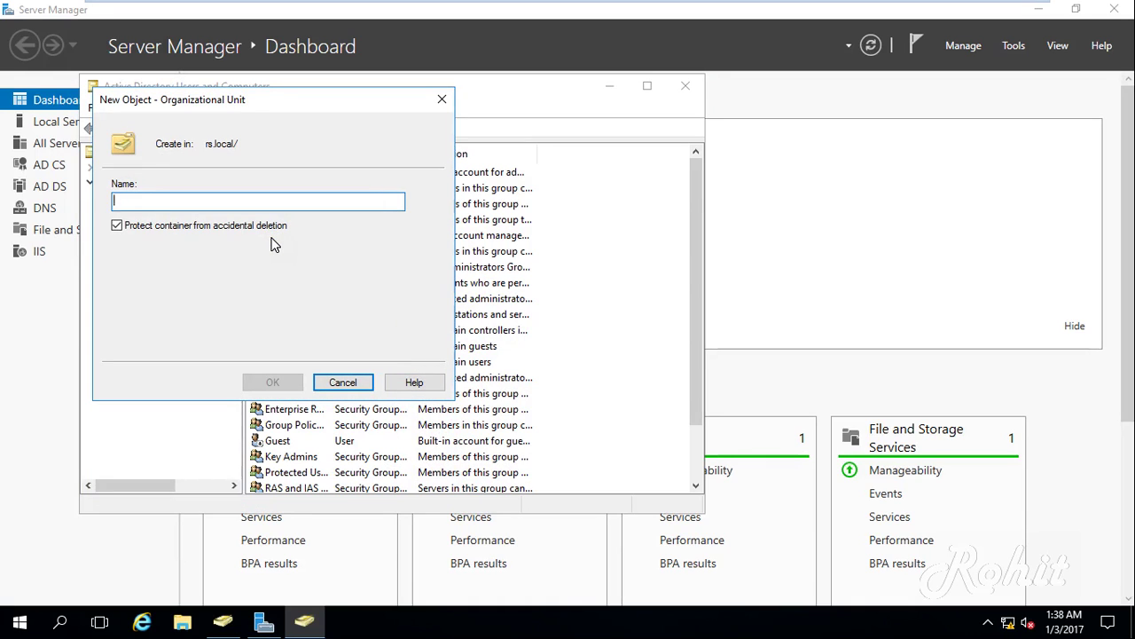
{"action": "type", "text": "rE"}
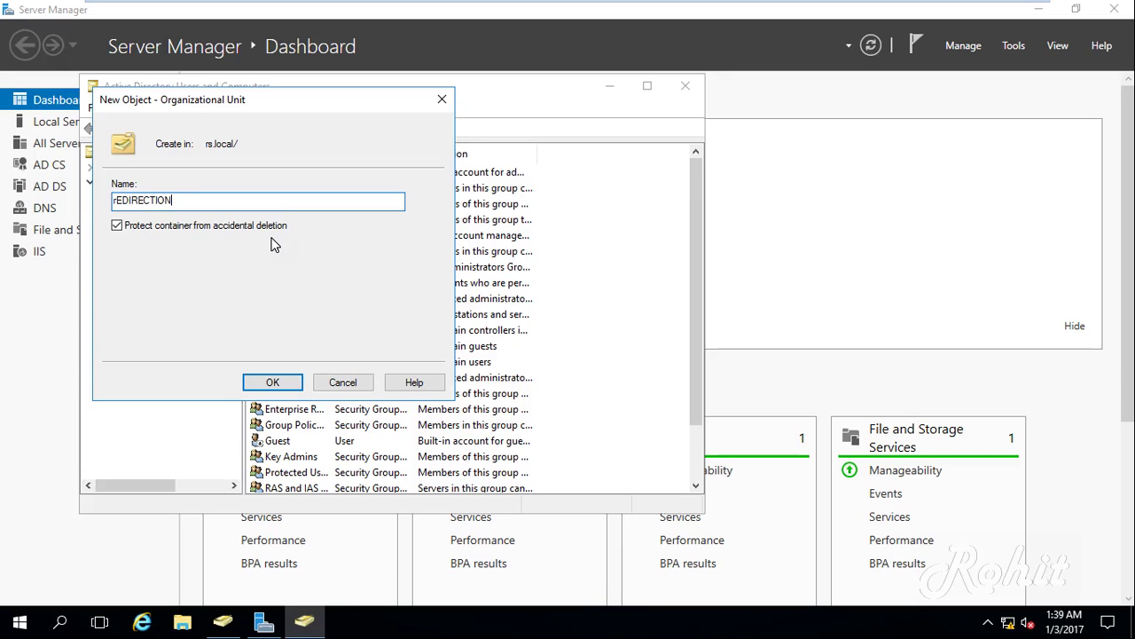
{"action": "type", "text": "DIRECTIO"}
{"action": "key", "text": "BackSpace"}
{"action": "key", "text": "BackSpace"}
{"action": "key", "text": "BackSpace"}
{"action": "key", "text": "BackSpace"}
{"action": "key", "text": "BackSpace"}
{"action": "key", "text": "BackSpace"}
{"action": "key", "text": "BackSpace"}
{"action": "key", "text": "BackSpace"}
{"action": "key", "text": "BackSpace"}
{"action": "key", "text": "BackSpace"}
{"action": "type", "text": "re"}
{"action": "left_click", "coordinate": [273, 244]}
{"action": "left_click", "coordinate": [272, 381]}
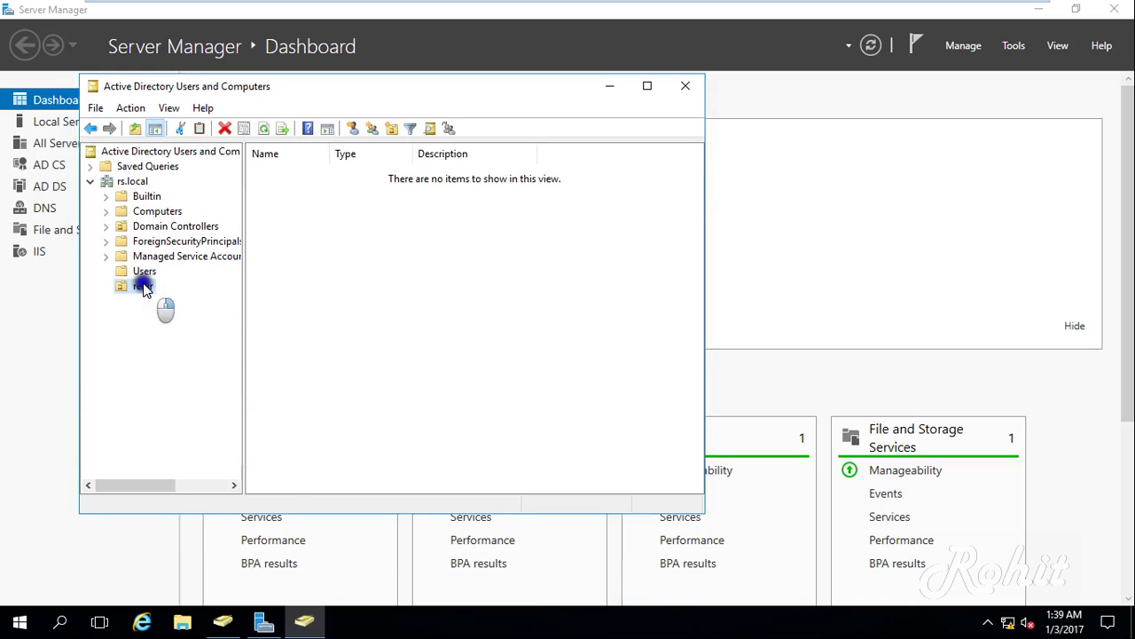
- Start a new user in the redir organizational unit, entering the first user's first name and matching logon name
{"action": "right_click", "coordinate": [142, 286]}
{"action": "left_click", "coordinate": [200, 356]}
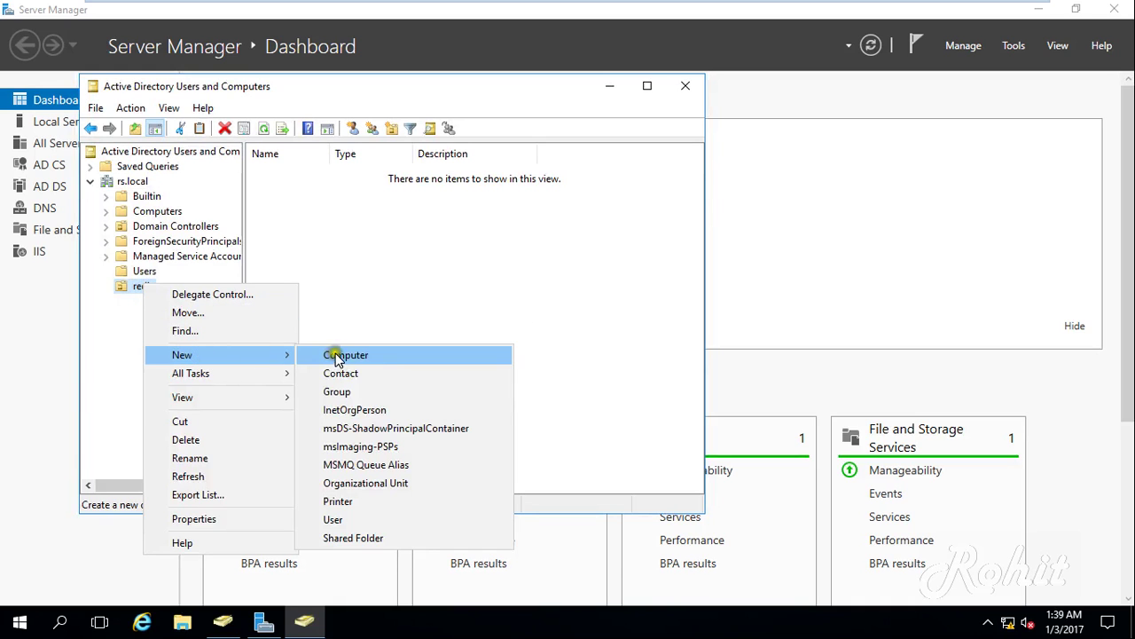
{"action": "left_click", "coordinate": [333, 520]}
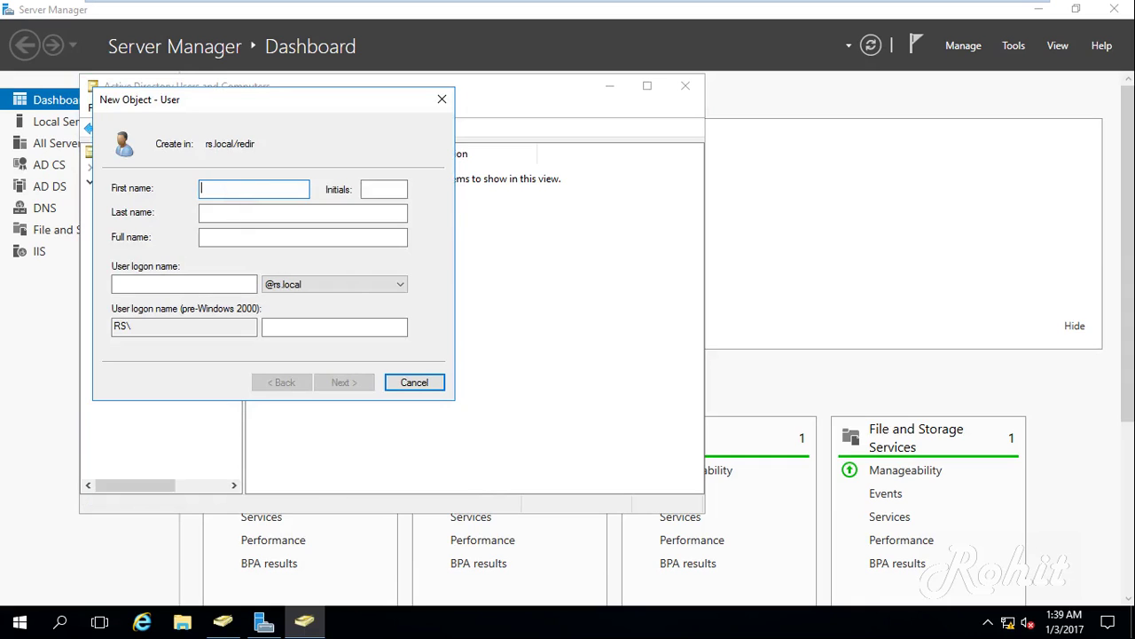
{"action": "type", "text": "sir"}
{"action": "key", "text": "Tab"}
{"action": "key", "text": "Tab"}
{"action": "key", "text": "Tab"}
{"action": "key", "text": "Tab"}
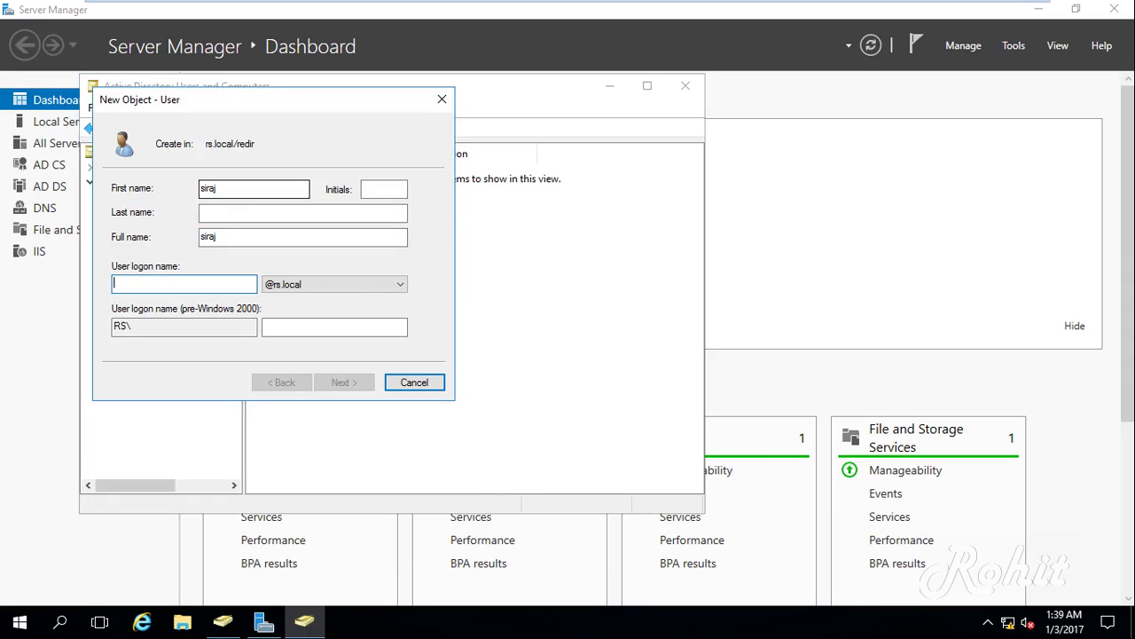
{"action": "type", "text": "sir"}
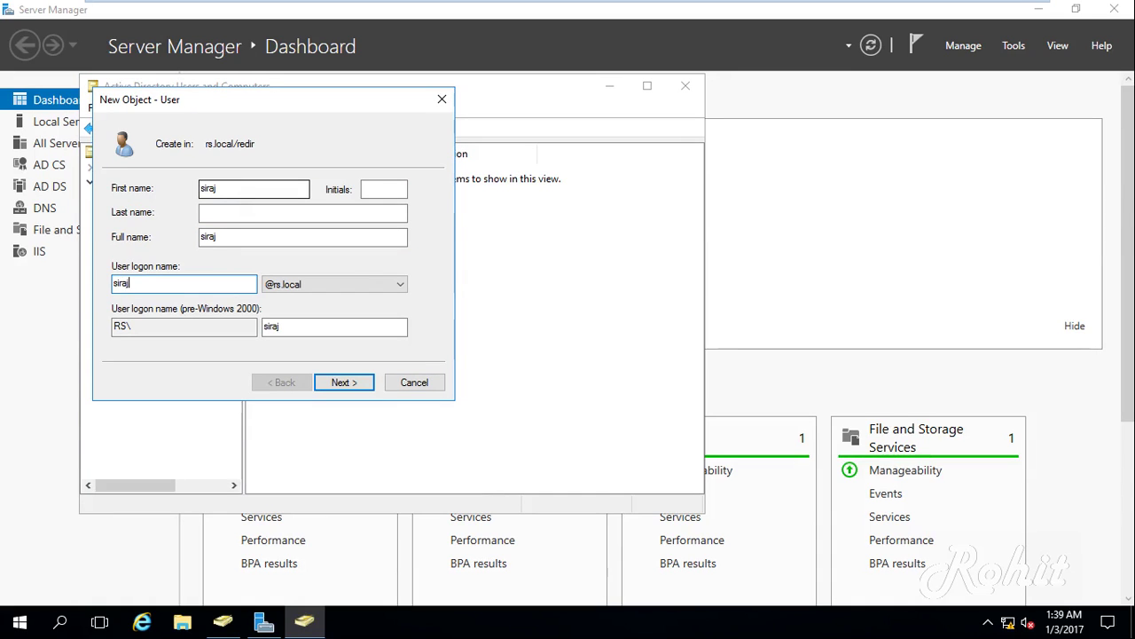
{"action": "type", "text": "aj"}
{"action": "key", "text": "Tab"}
{"action": "key", "text": "Tab"}
{"action": "key", "text": "Tab"}
{"action": "key", "text": "Tab"}
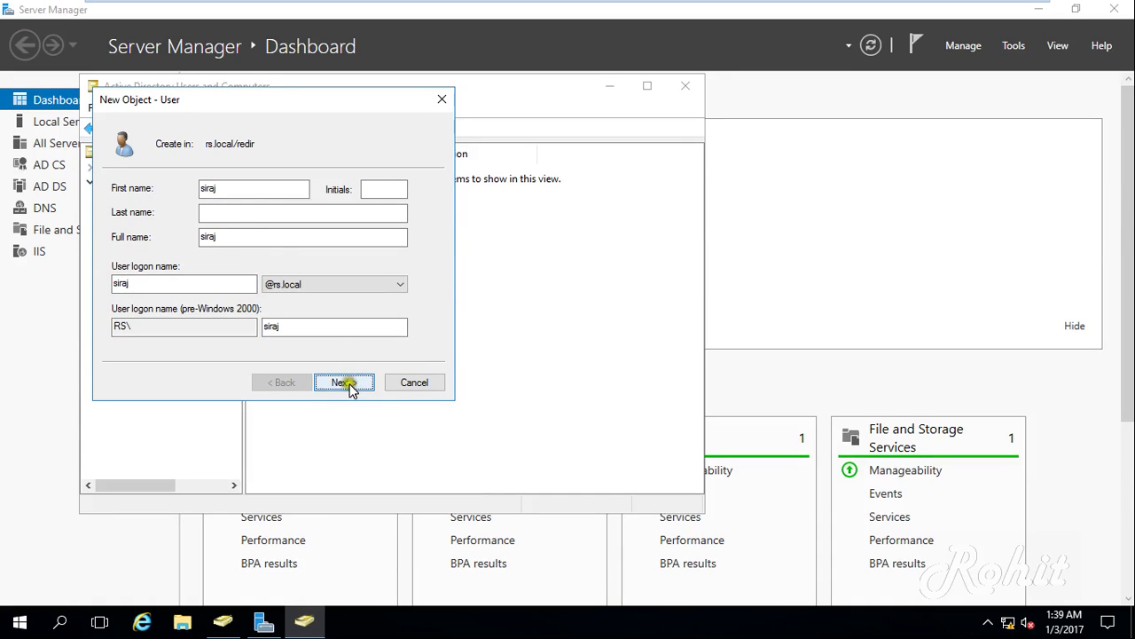
{"action": "left_click", "coordinate": [346, 383]}
- Disable the password change at next logon, enable User cannot change password and Password never expires, enter and confirm the account password, and finish creating the user
{"action": "left_click", "coordinate": [222, 243]}
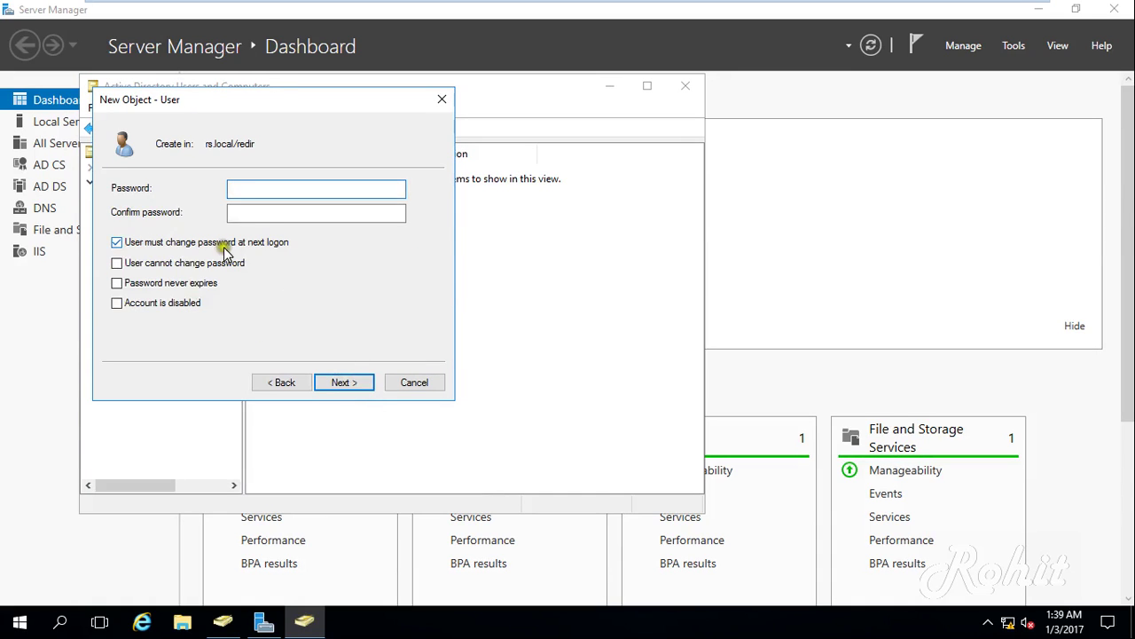
{"action": "left_click", "coordinate": [158, 264]}
{"action": "left_click", "coordinate": [141, 283]}
{"action": "left_click", "coordinate": [246, 188]}
{"action": "type", "text": "••"}
{"action": "key", "text": "Tab"}
{"action": "type", "text": "•••••"}
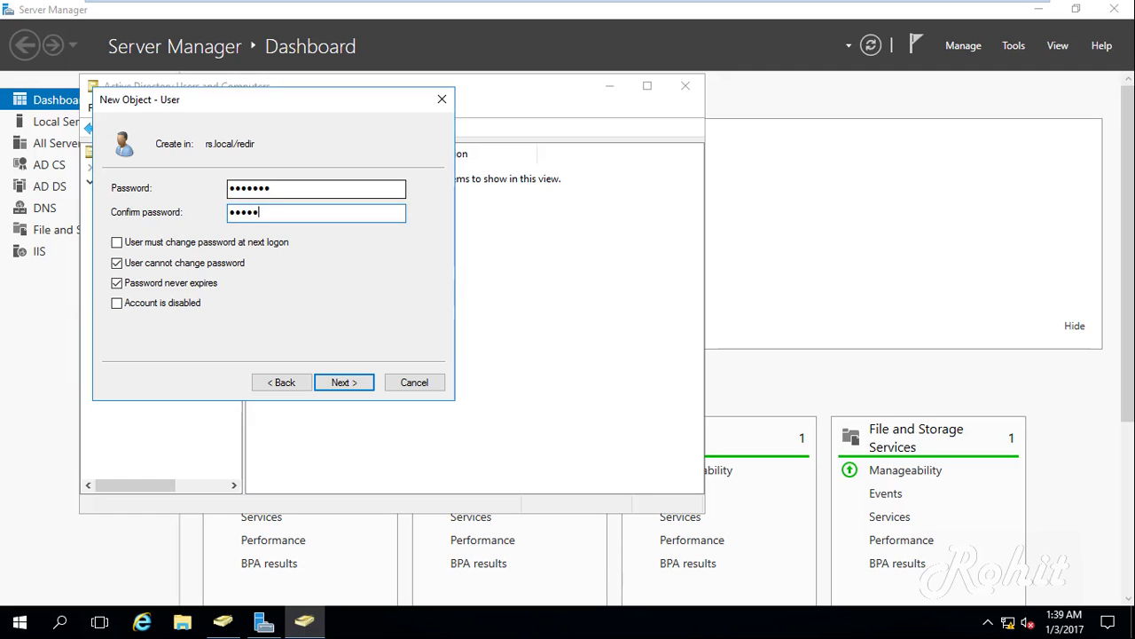
{"action": "type", "text": "••"}
{"action": "left_click", "coordinate": [330, 381]}
{"action": "left_click", "coordinate": [342, 381]}
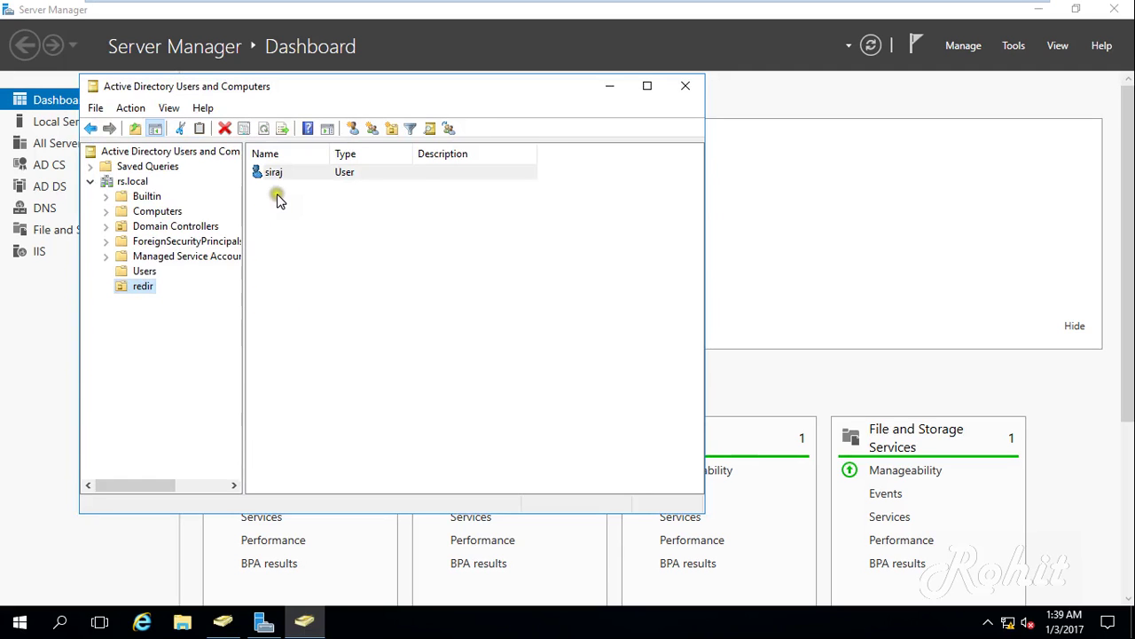
- Start a second user in the redir organizational unit, entering that user's first name and matching logon name
{"action": "left_click", "coordinate": [353, 130]}
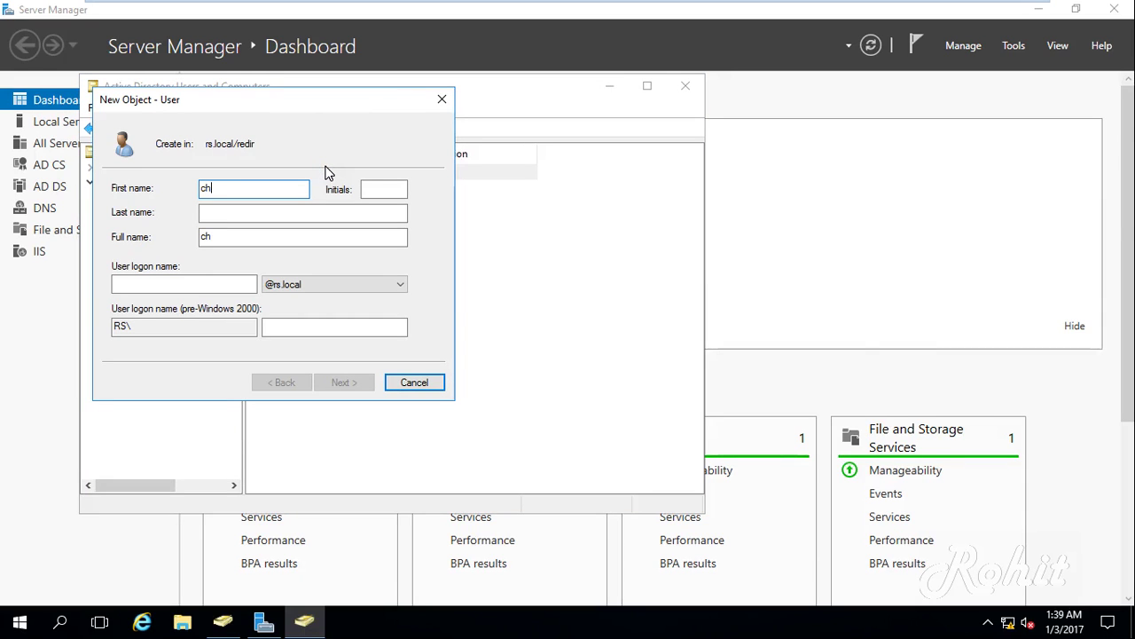
{"action": "type", "text": "chanderbhan"}
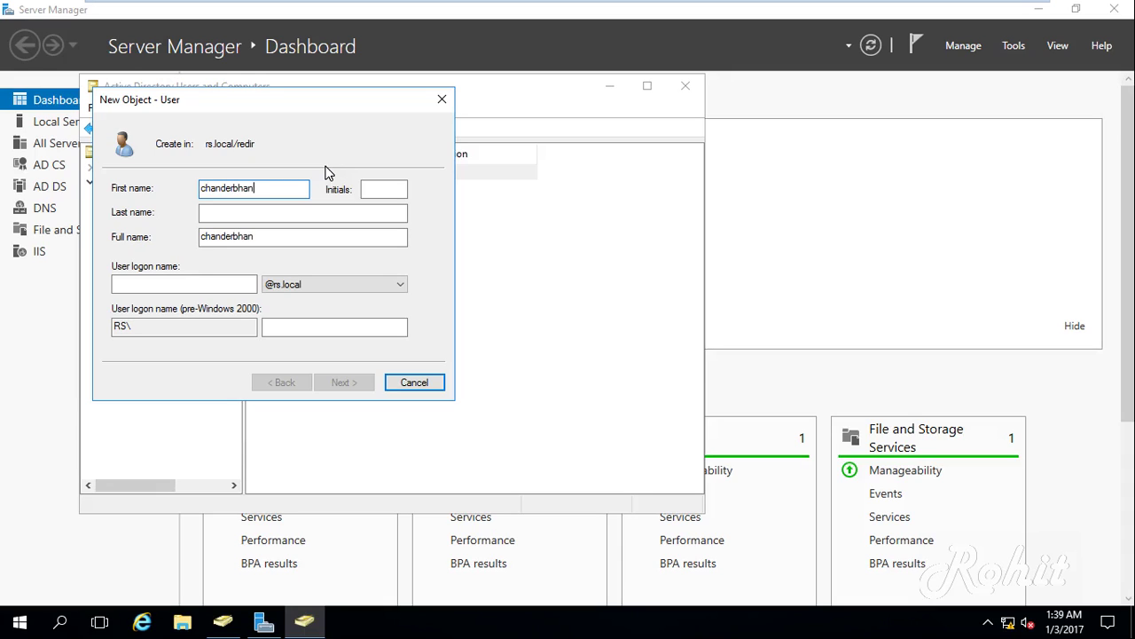
{"action": "key", "text": "Tab"}
{"action": "key", "text": "Tab"}
{"action": "key", "text": "Tab"}
{"action": "key", "text": "Tab"}
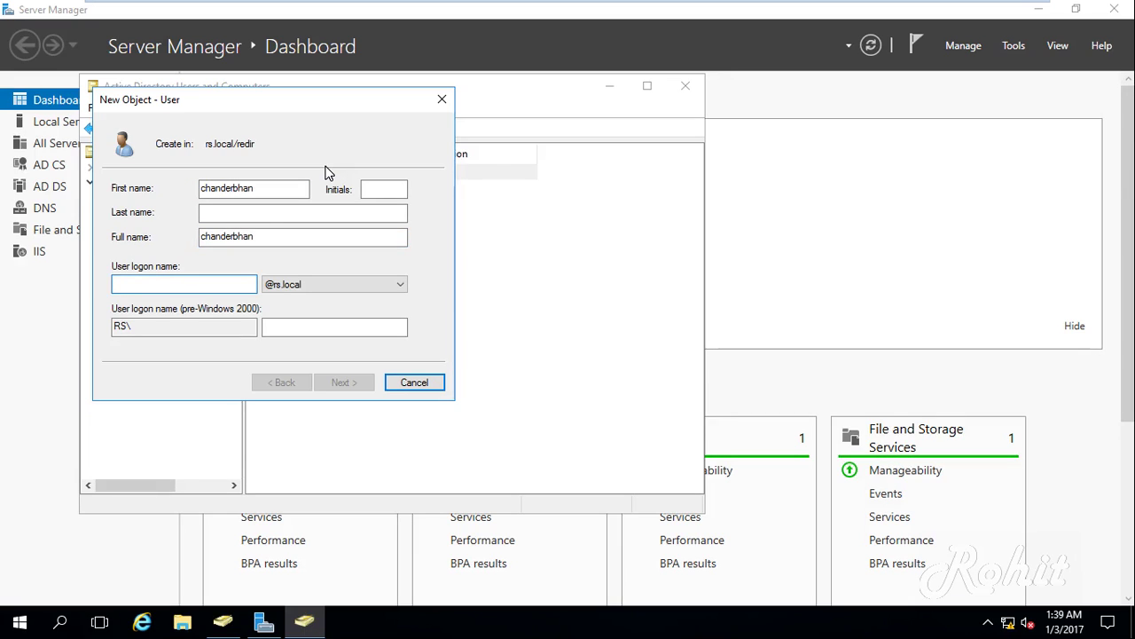
{"action": "type", "text": "c"}
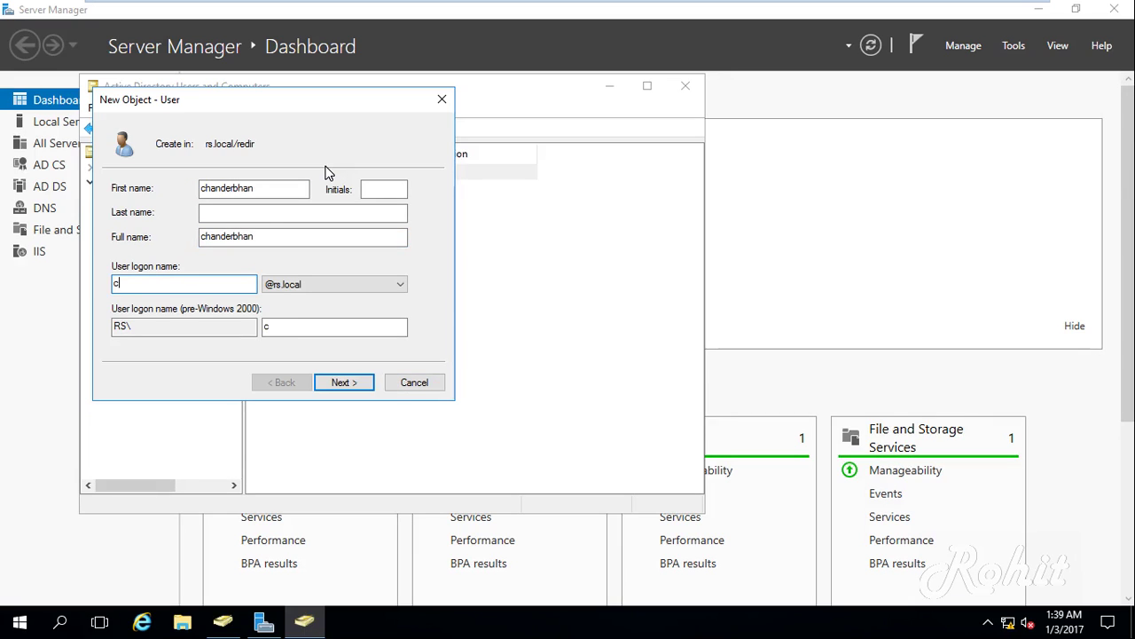
{"action": "type", "text": "handerbhan"}
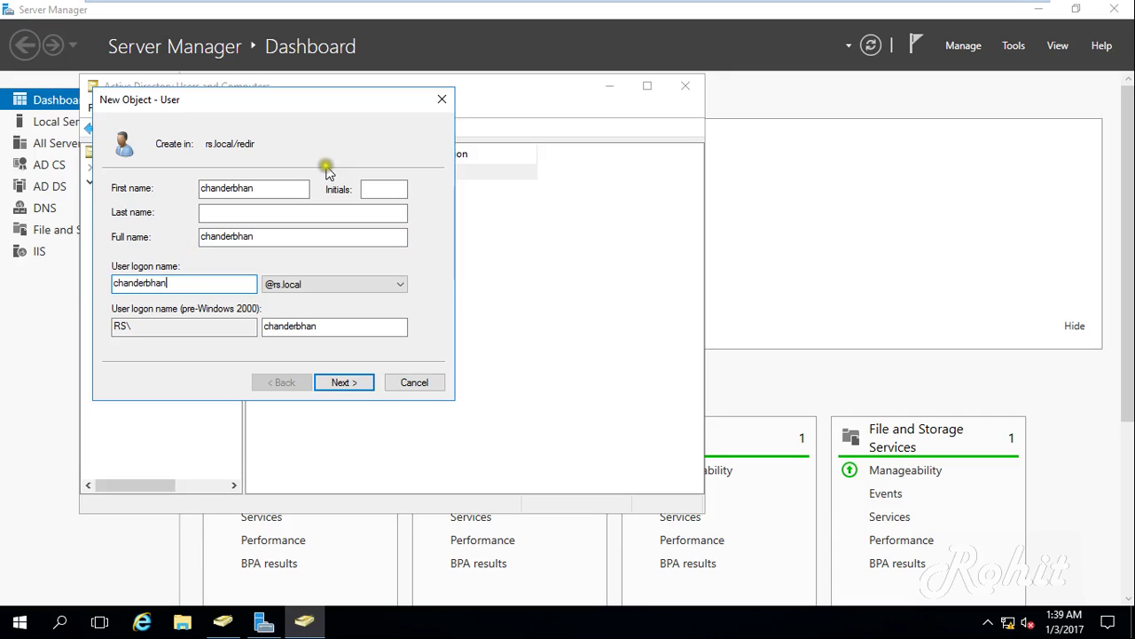
{"action": "left_click", "coordinate": [346, 390]}
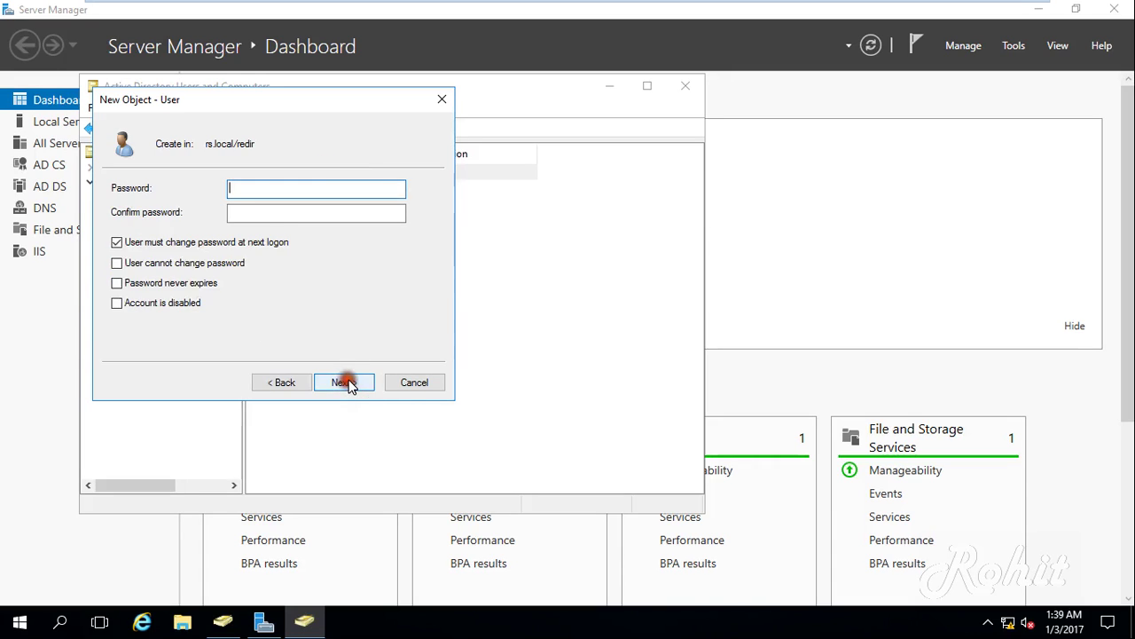
- Give the second user a confirmed account password that cannot be changed and never expires, with no change required at next logon, and finish creating it
{"action": "left_click", "coordinate": [177, 241]}
{"action": "left_click", "coordinate": [132, 261]}
{"action": "left_click", "coordinate": [117, 282]}
{"action": "left_click", "coordinate": [272, 188]}
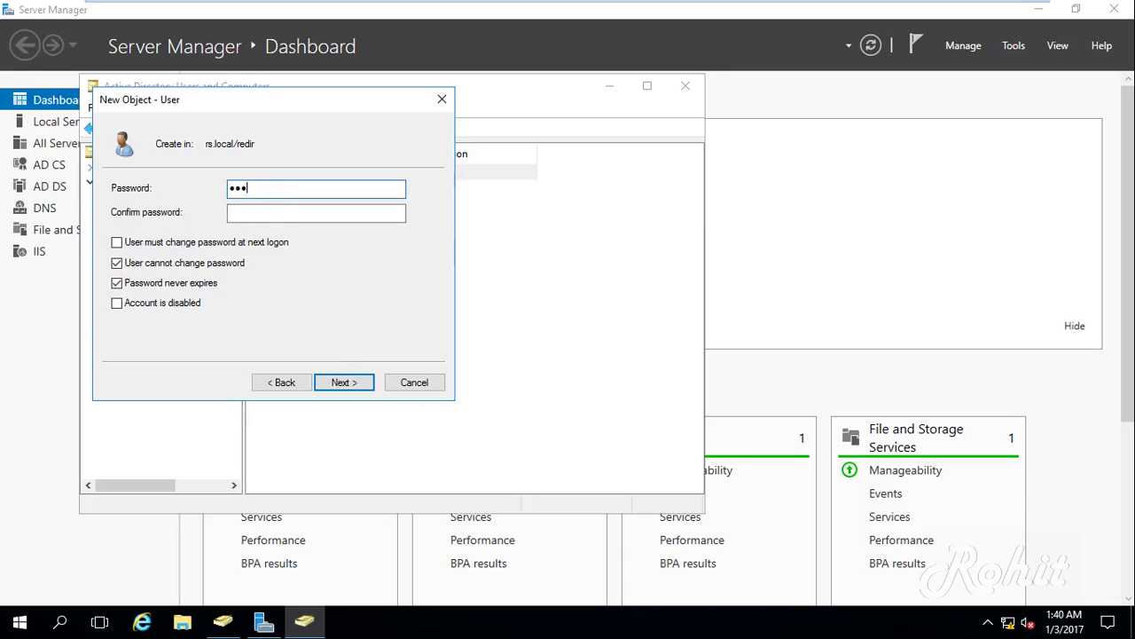
{"action": "left_click", "coordinate": [266, 212]}
{"action": "type", "text": "••"}
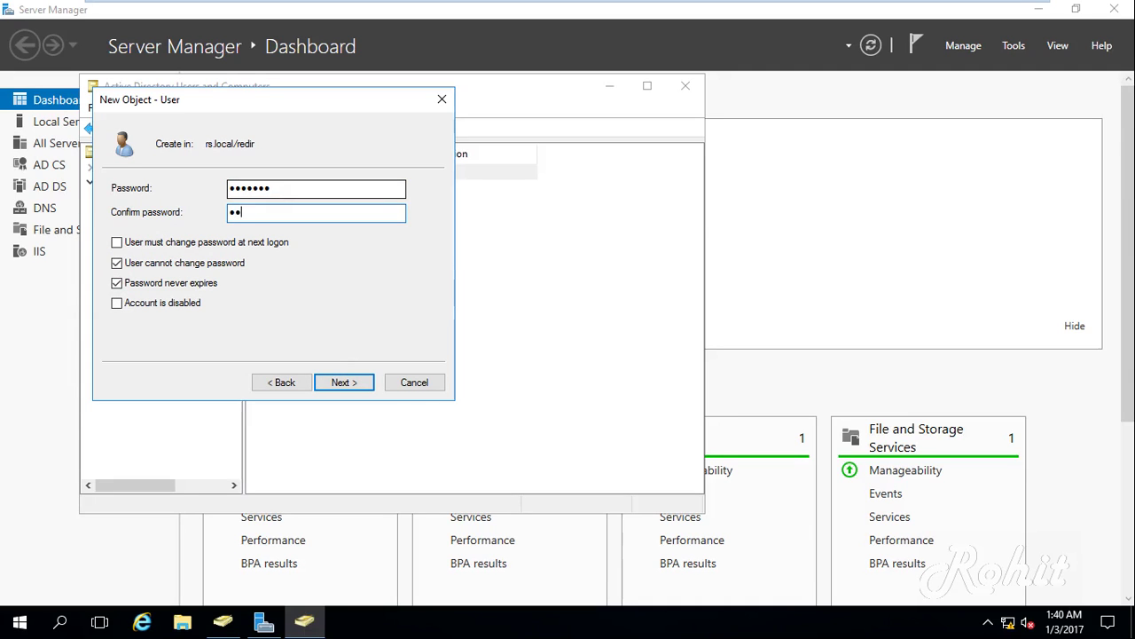
{"action": "type", "text": "•••••"}
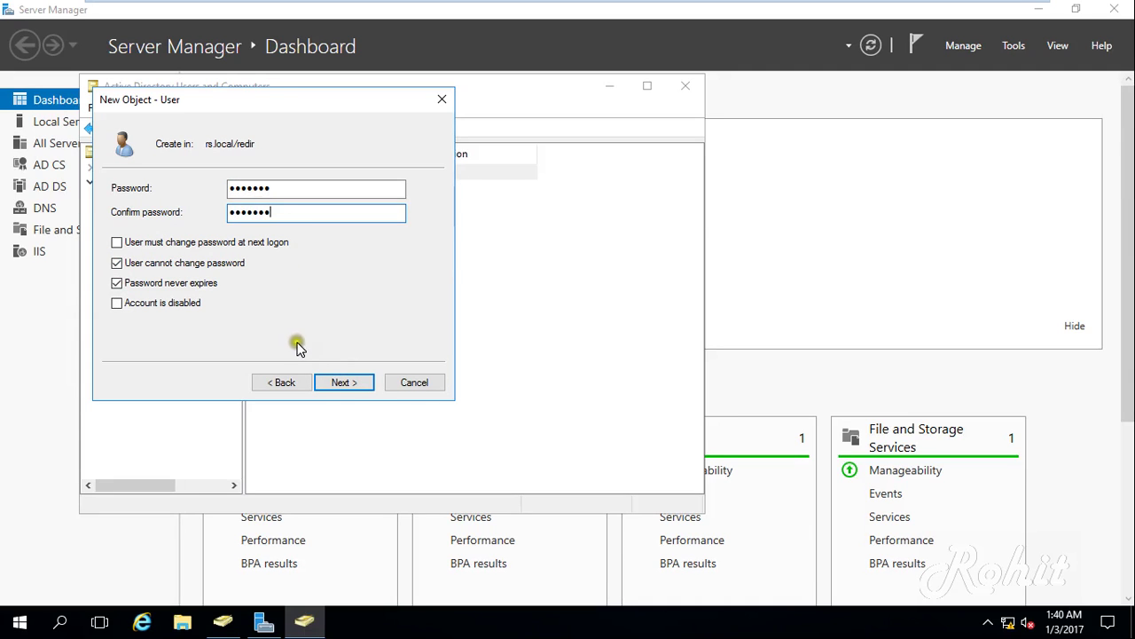
{"action": "left_click", "coordinate": [348, 383]}
{"action": "left_click", "coordinate": [350, 385]}
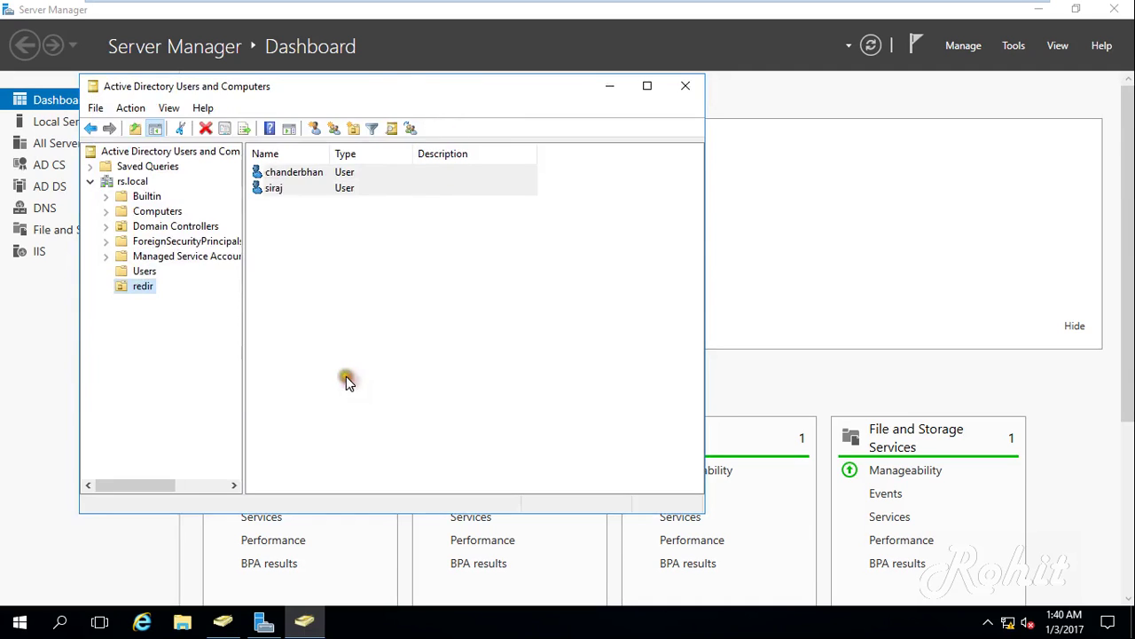
- Create a global security group named FDR in the redir organizational unit
{"action": "right_click", "coordinate": [142, 286]}
{"action": "mouse_move", "coordinate": [250, 354]}
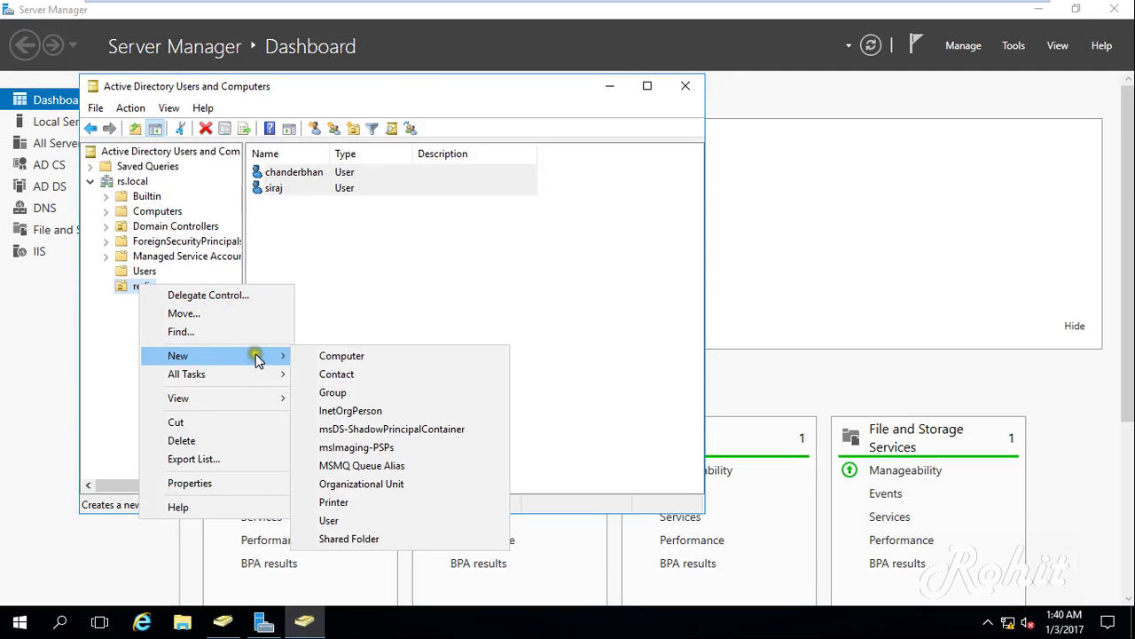
{"action": "left_click", "coordinate": [358, 392]}
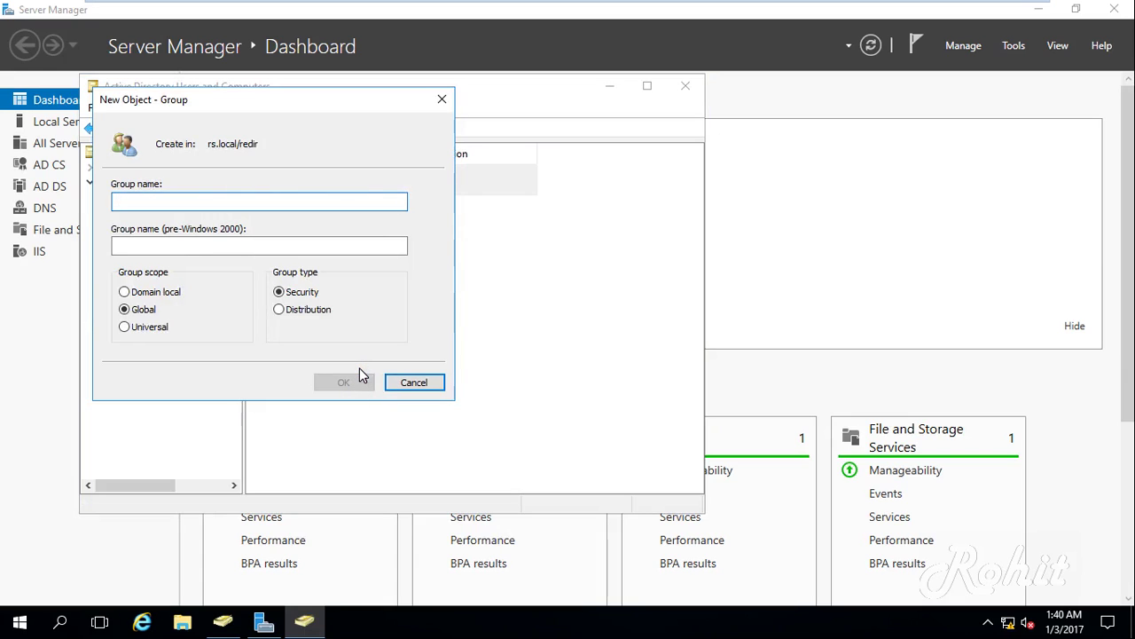
{"action": "type", "text": "F"}
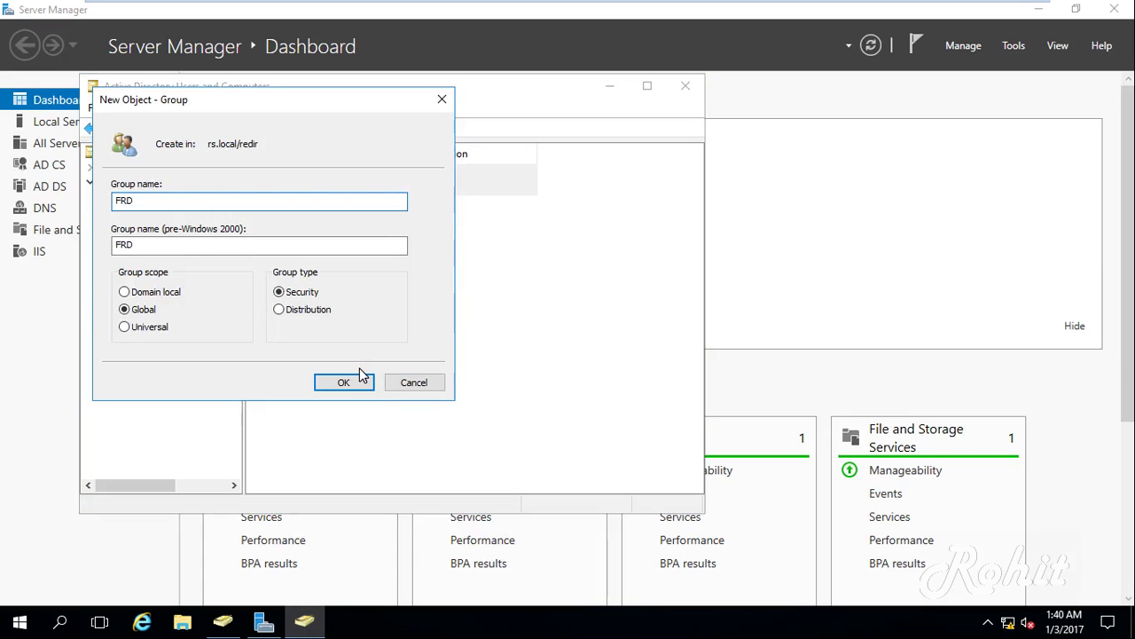
{"action": "type", "text": "RD"}
{"action": "key", "text": "BackSpace"}
{"action": "key", "text": "BackSpace"}
{"action": "type", "text": "D"}
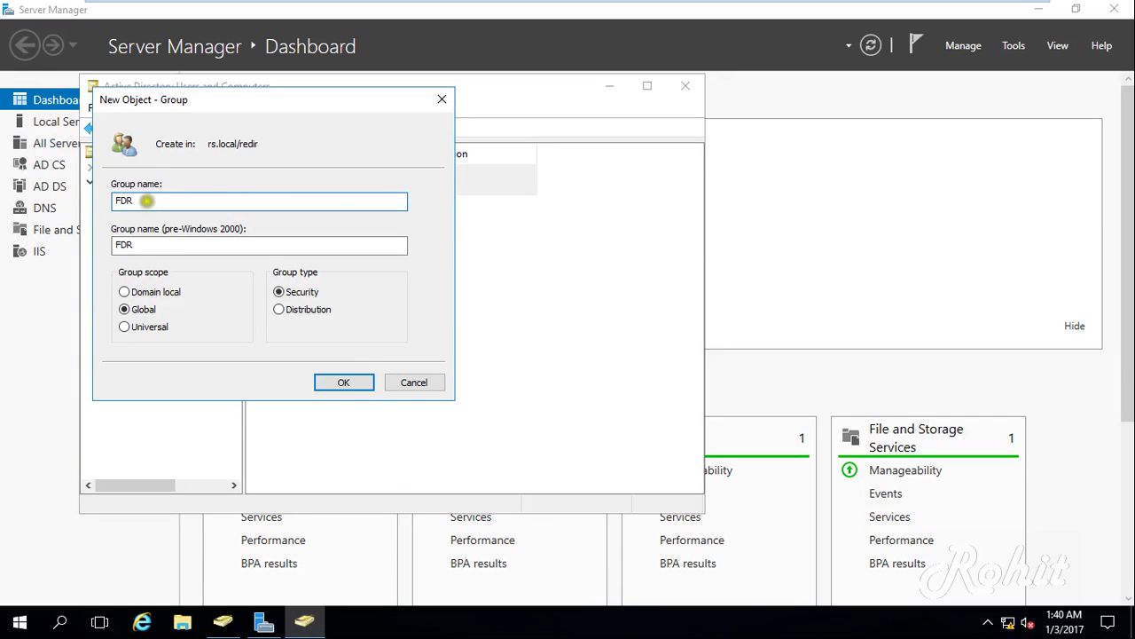
{"action": "left_click", "coordinate": [337, 381]}
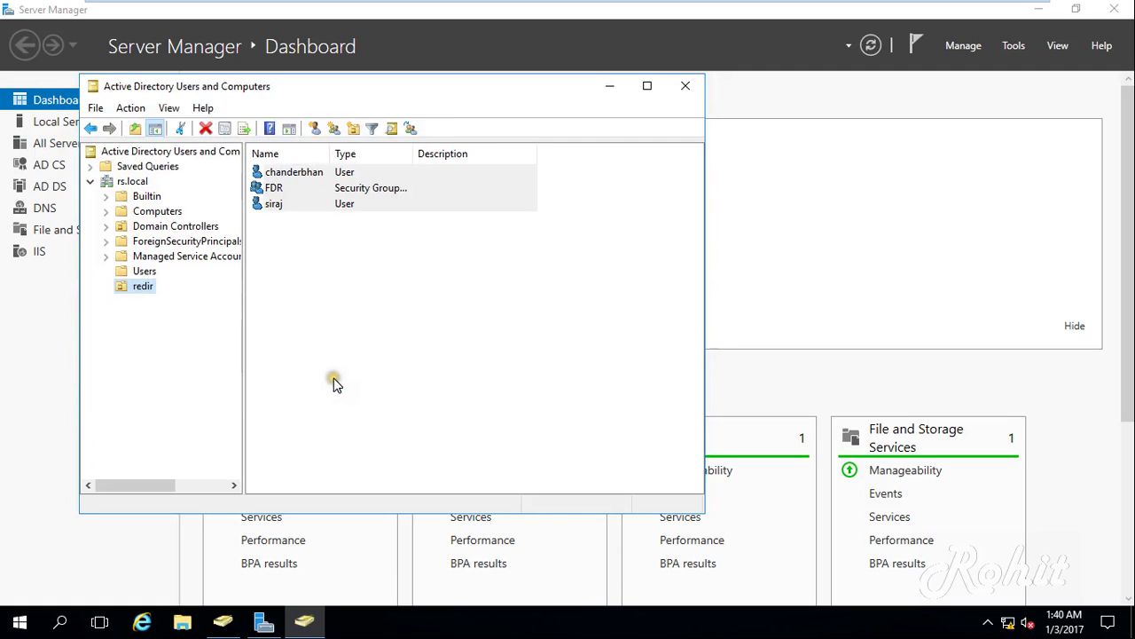
- Add both users in the redir organizational unit to the FDR group
{"action": "left_click", "coordinate": [286, 174]}
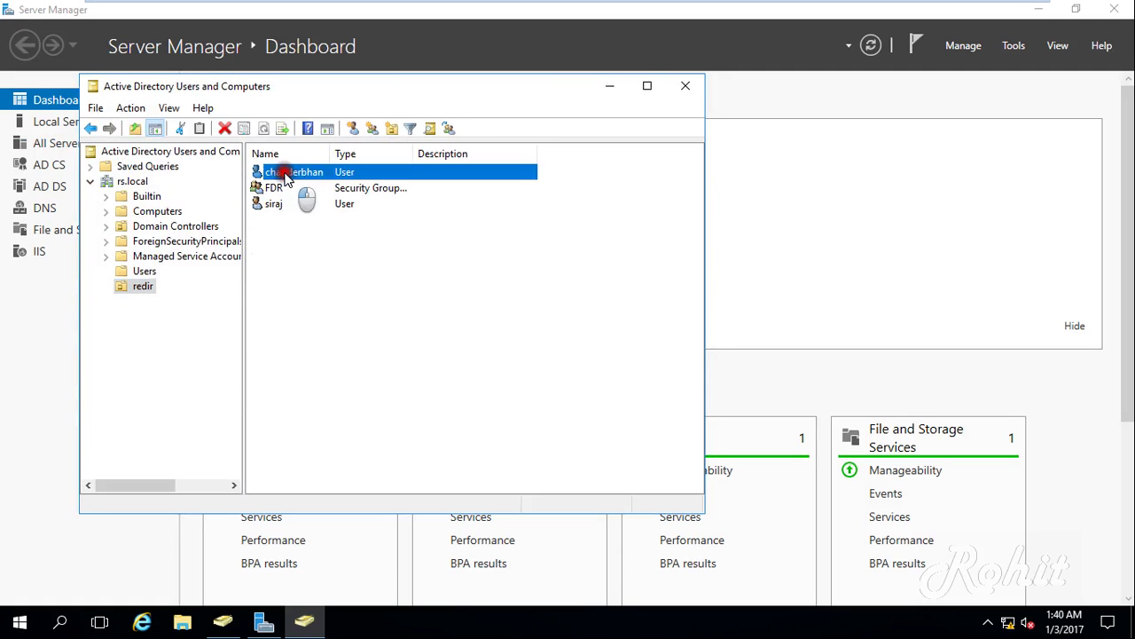
{"action": "left_click", "coordinate": [264, 206], "text": "ctrl"}
{"action": "right_click", "coordinate": [264, 211]}
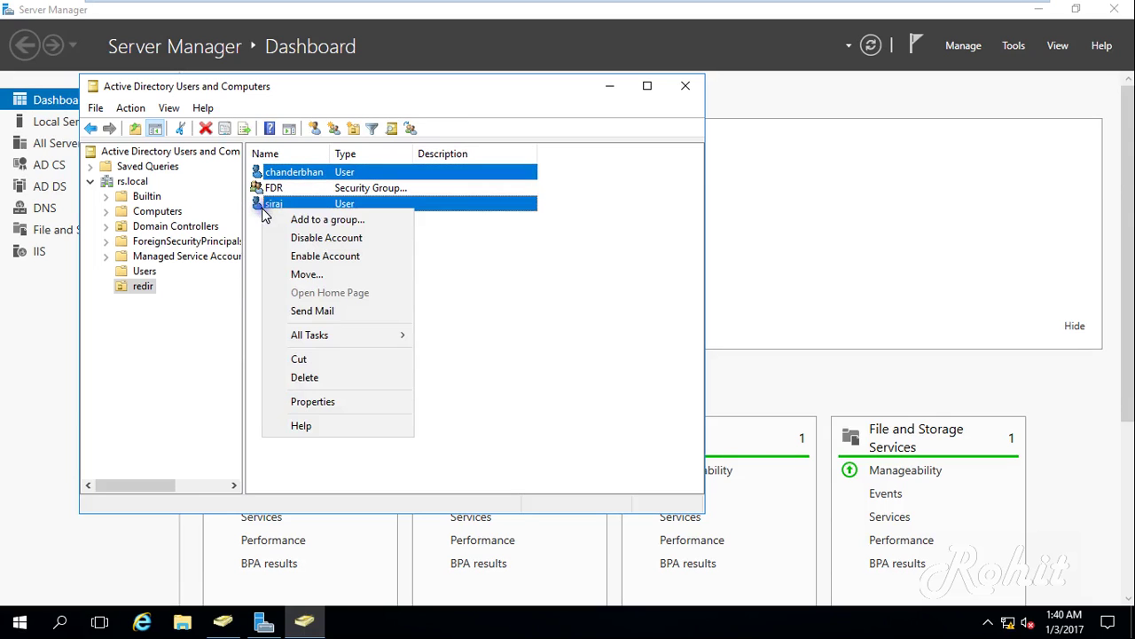
{"action": "left_click", "coordinate": [309, 220]}
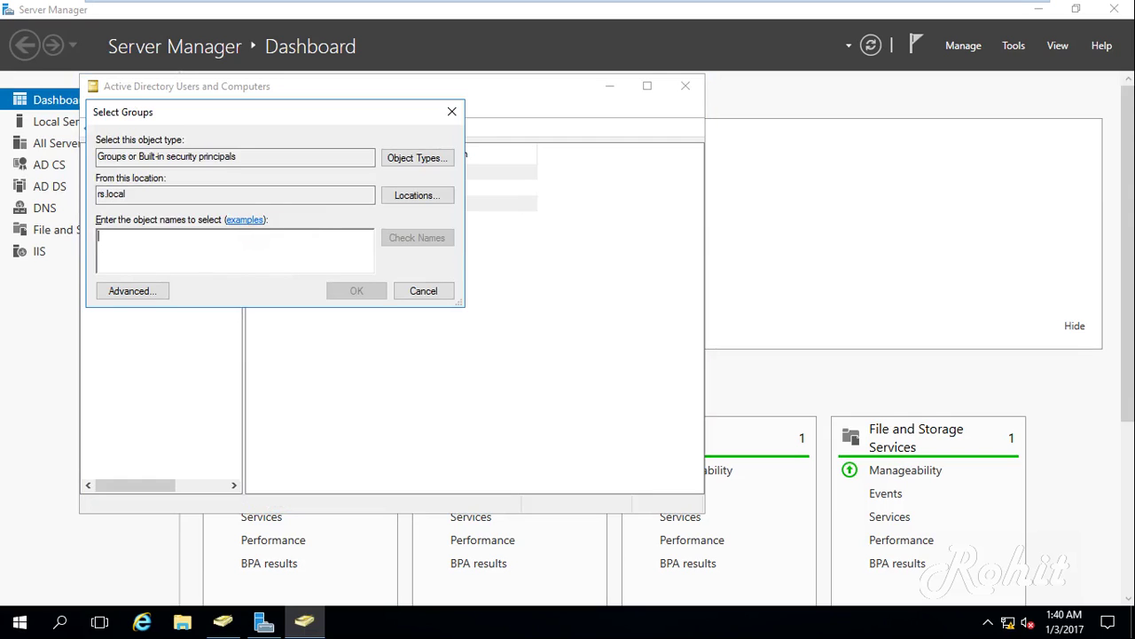
{"action": "type", "text": "fdr"}
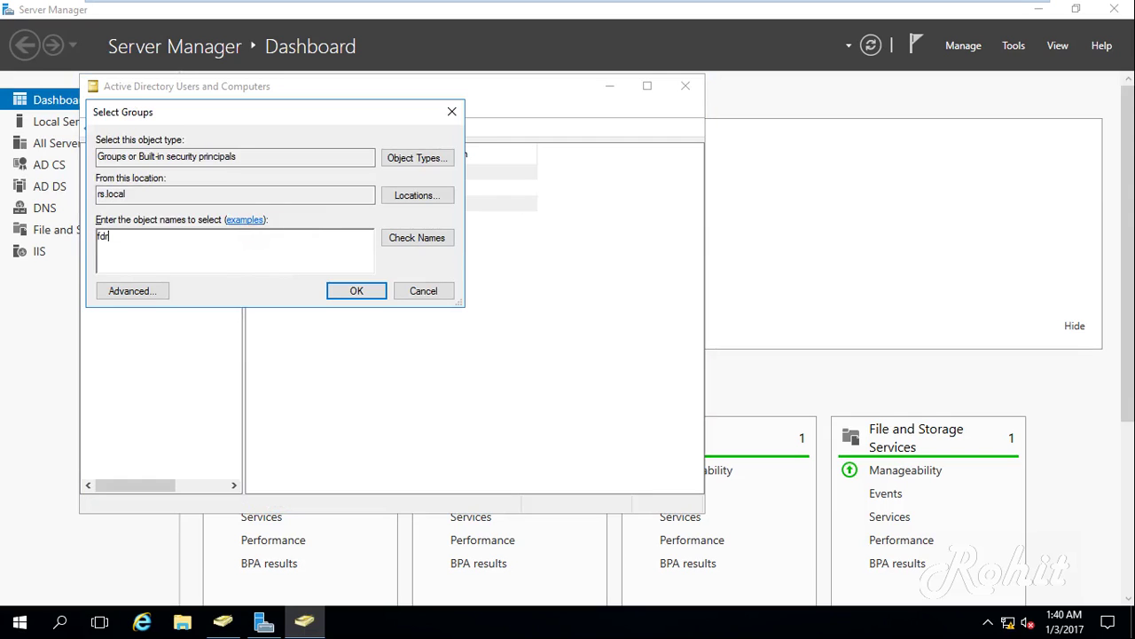
{"action": "left_click", "coordinate": [420, 241]}
{"action": "left_click", "coordinate": [353, 291]}
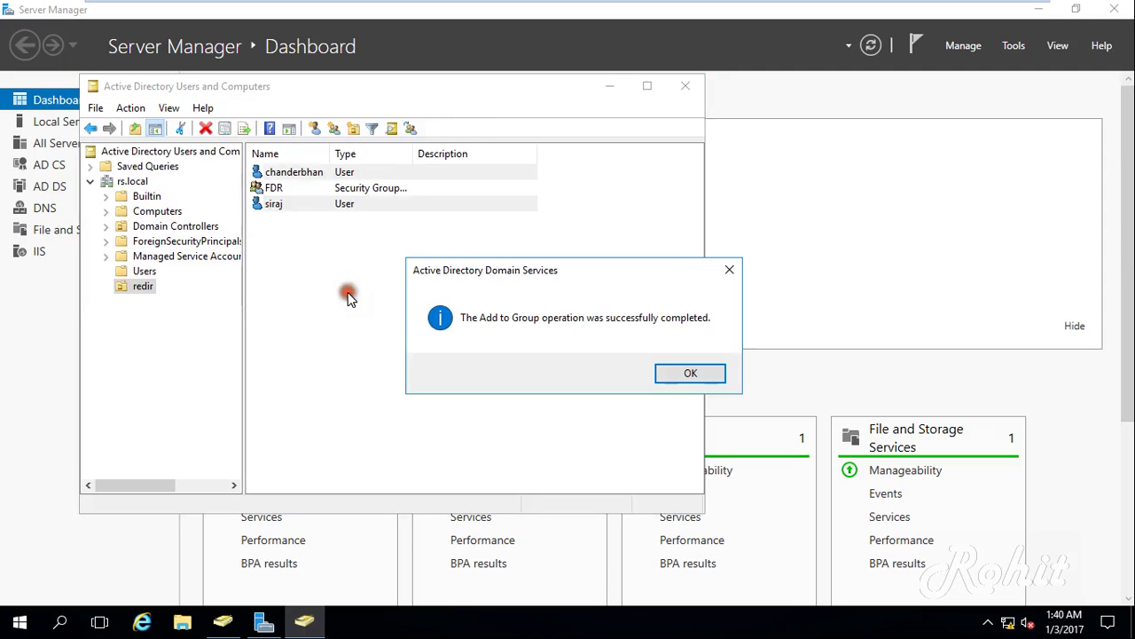
{"action": "left_click", "coordinate": [720, 372]}
{"action": "left_click", "coordinate": [274, 246]}
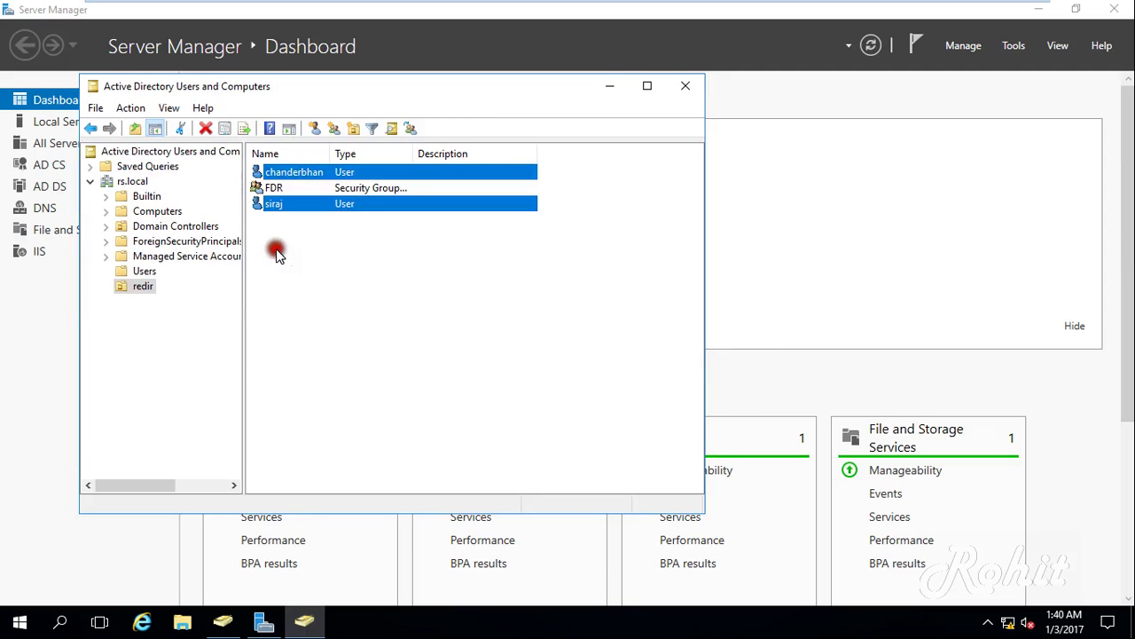
- Check the group memberships of the first and second users in their account properties
{"action": "right_click", "coordinate": [292, 172]}
{"action": "left_click", "coordinate": [344, 396]}
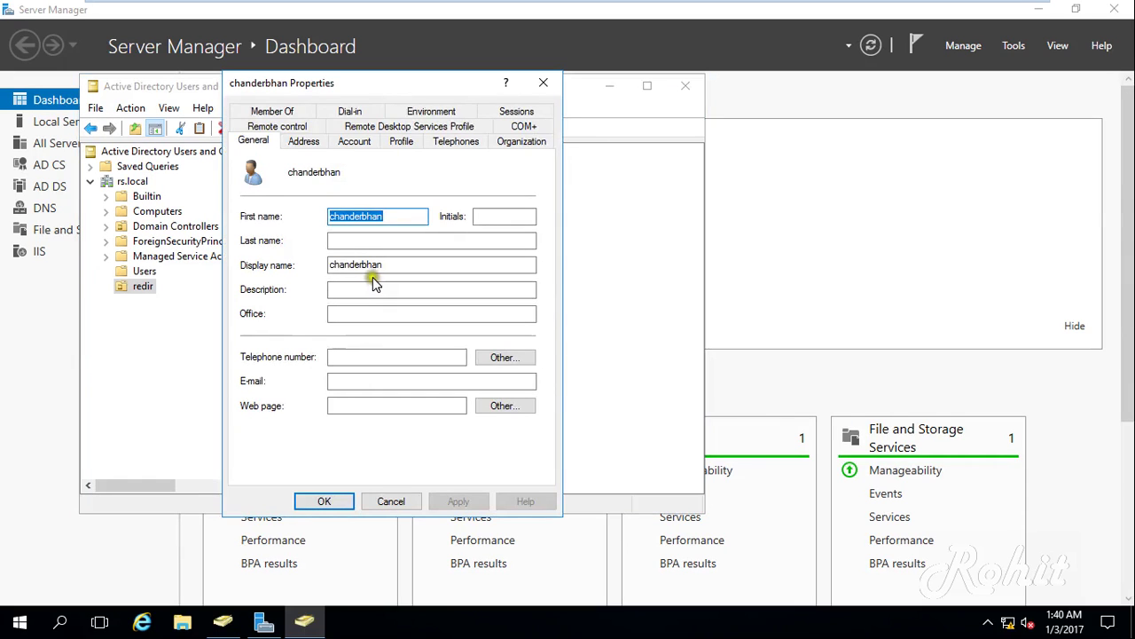
{"action": "left_click", "coordinate": [298, 113]}
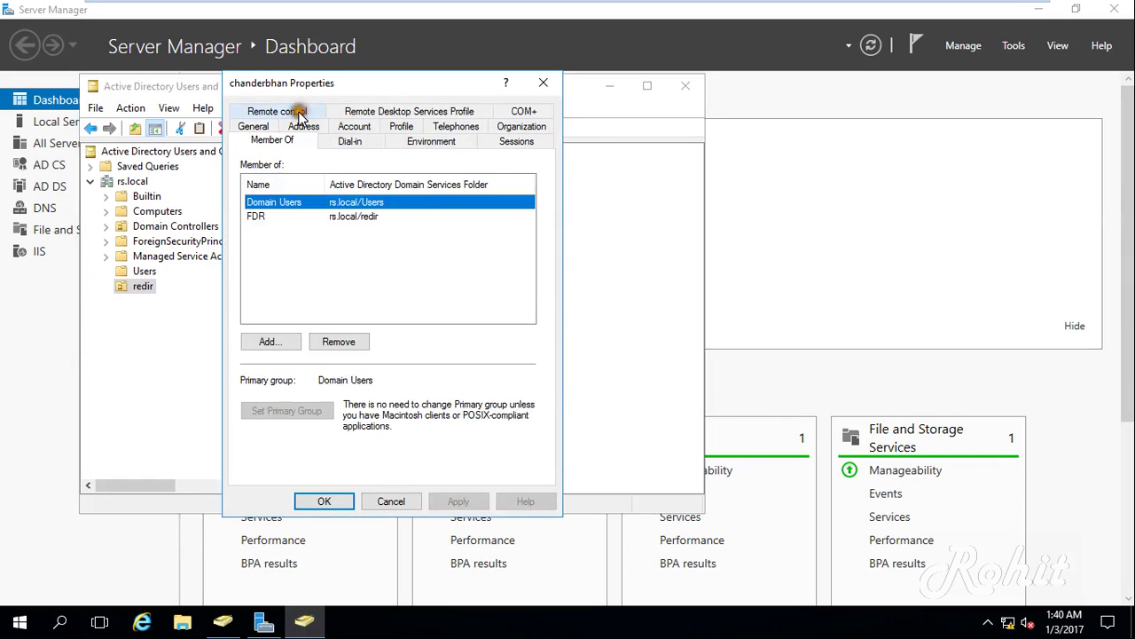
{"action": "left_click", "coordinate": [540, 82]}
{"action": "right_click", "coordinate": [276, 206]}
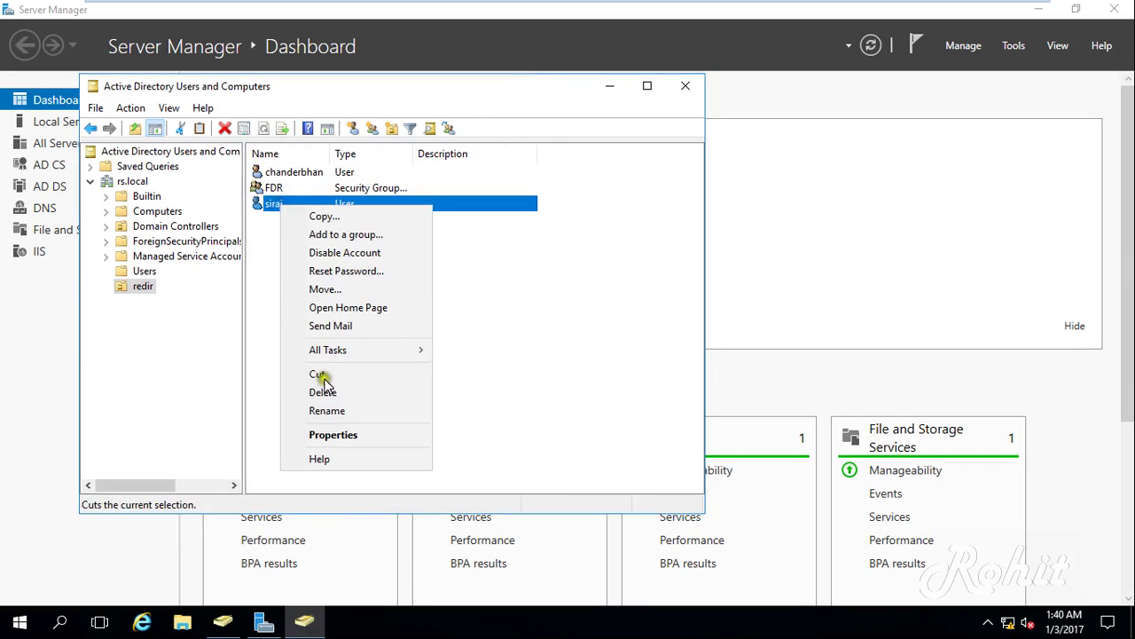
{"action": "left_click", "coordinate": [339, 435]}
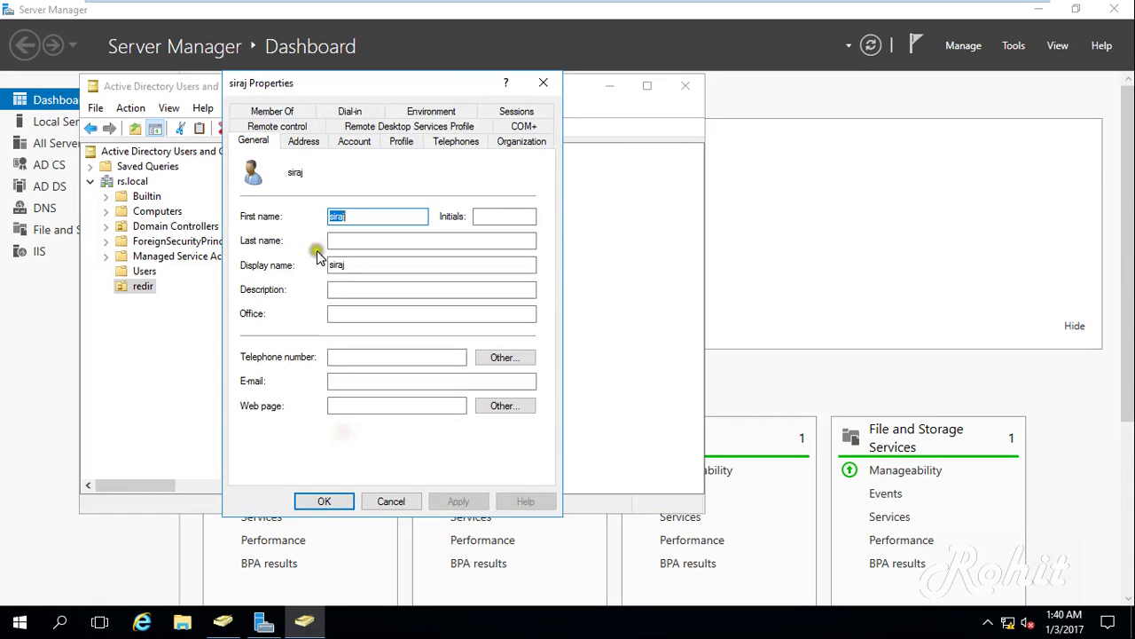
{"action": "left_click", "coordinate": [273, 111]}
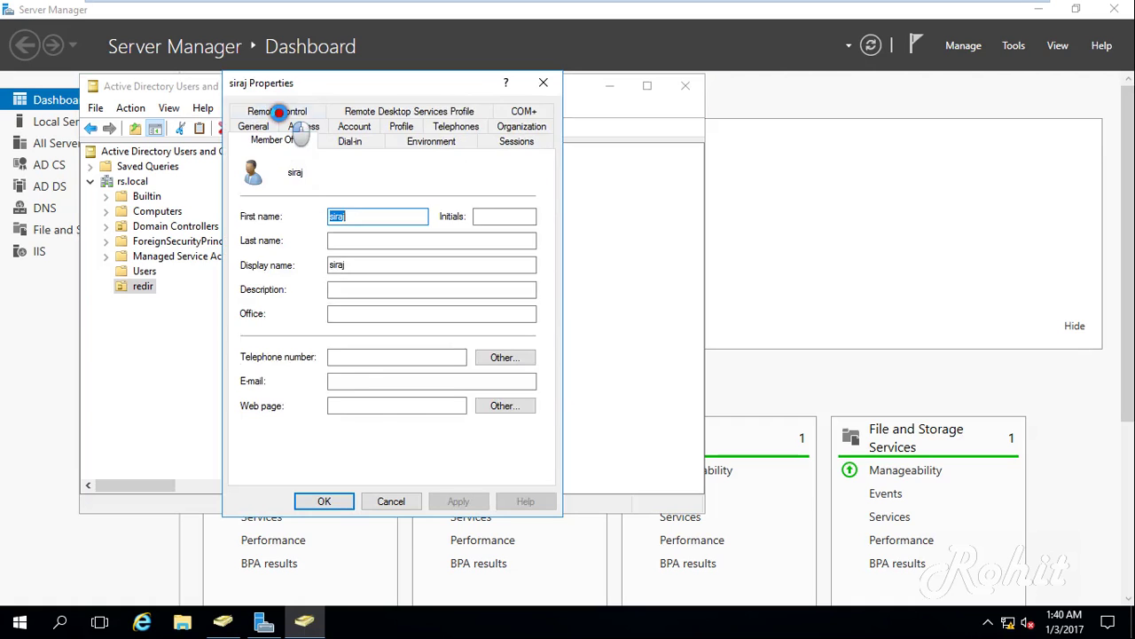
{"action": "left_click", "coordinate": [326, 498]}
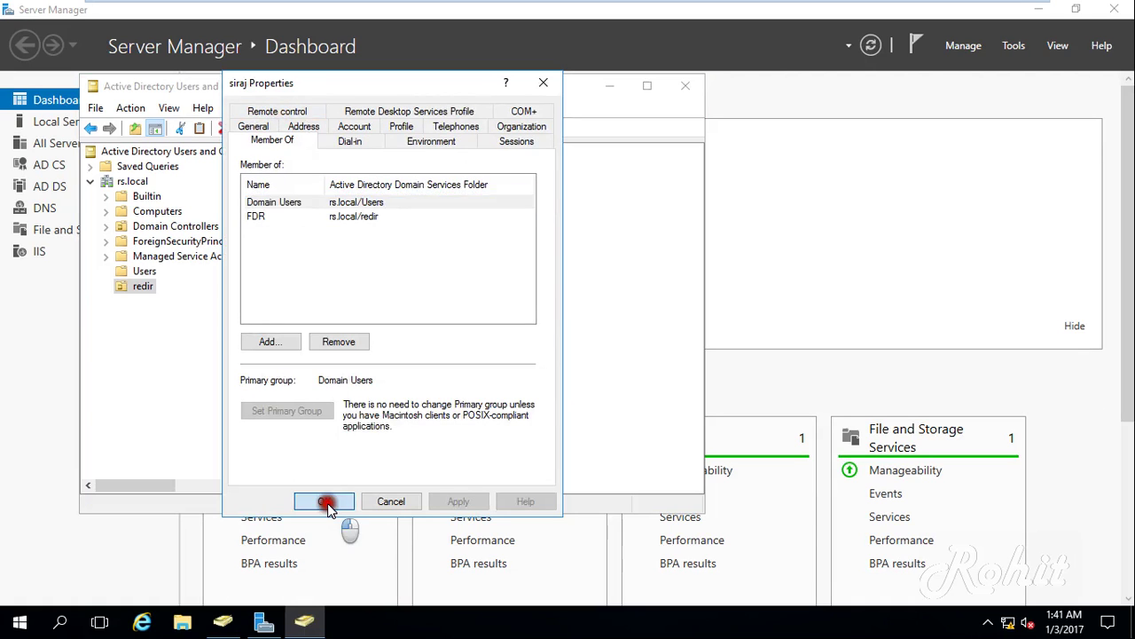
- Close both Active Directory Users and Computers windows and Server Manager
{"action": "left_click", "coordinate": [688, 87]}
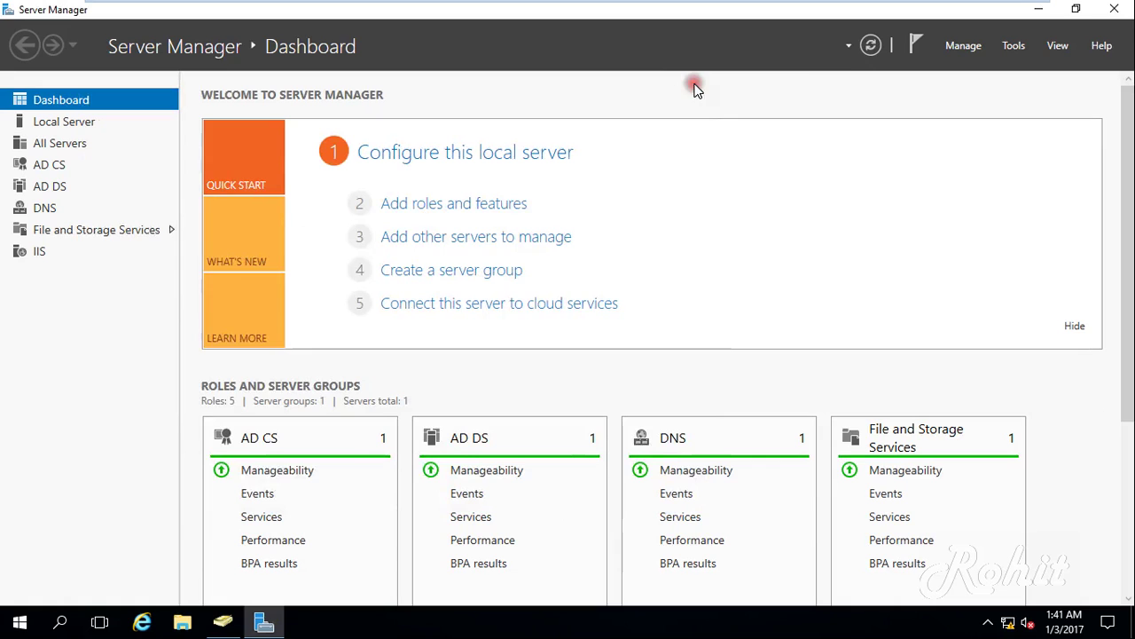
{"action": "left_click", "coordinate": [1113, 11]}
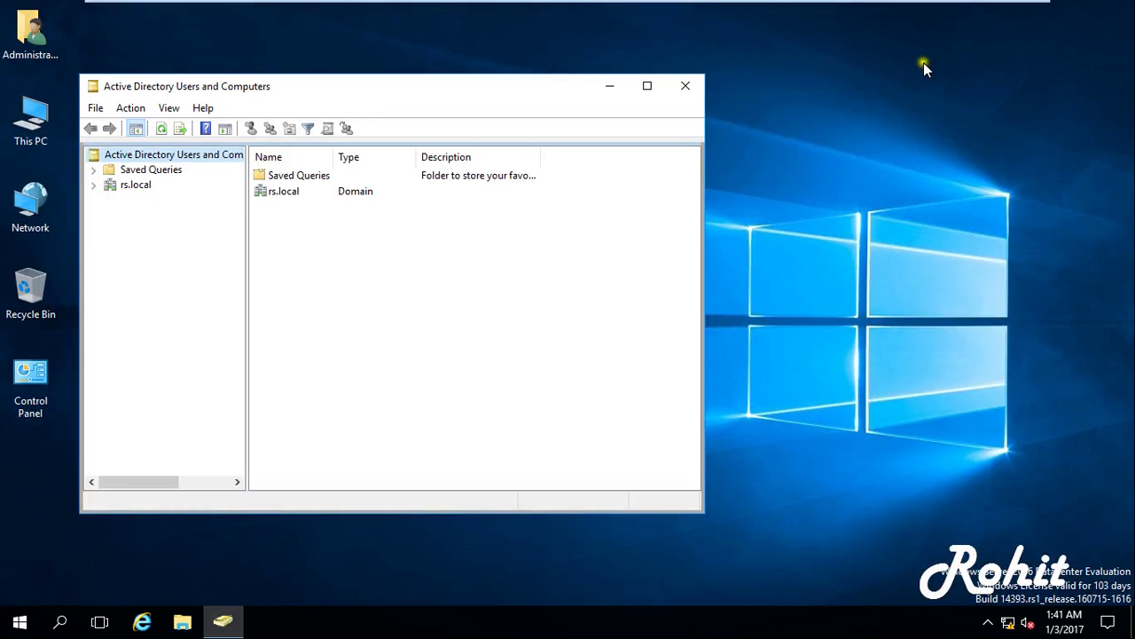
{"action": "left_click", "coordinate": [684, 87]}
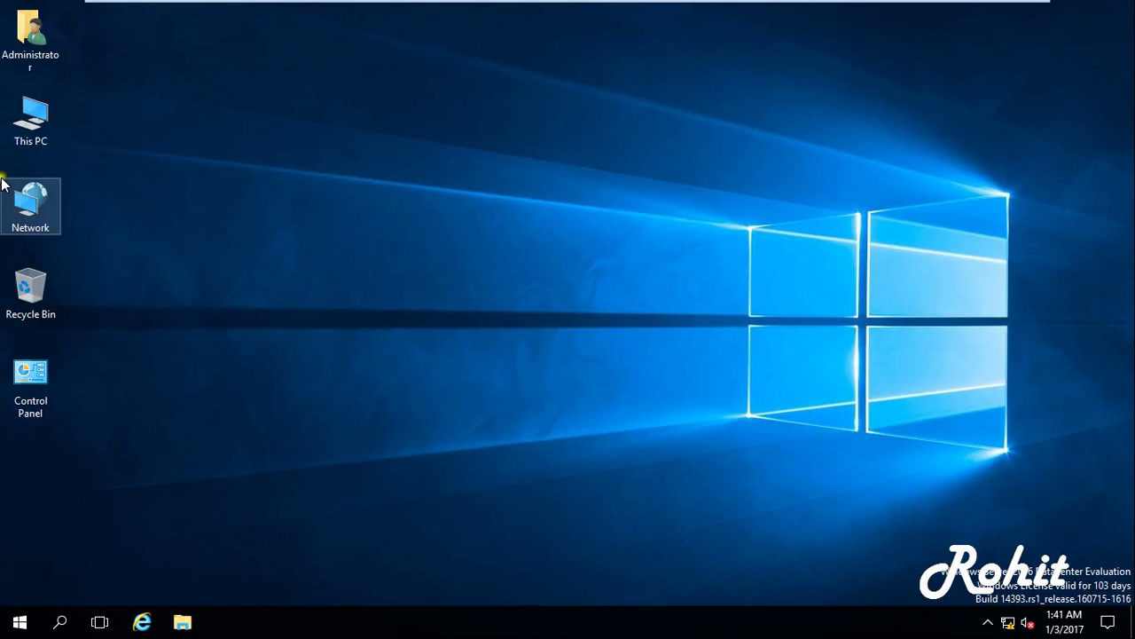
- Switch to File Explorer and create a folder named Userdir on Local Disk (D:)
{"action": "double_click", "coordinate": [31, 136]}
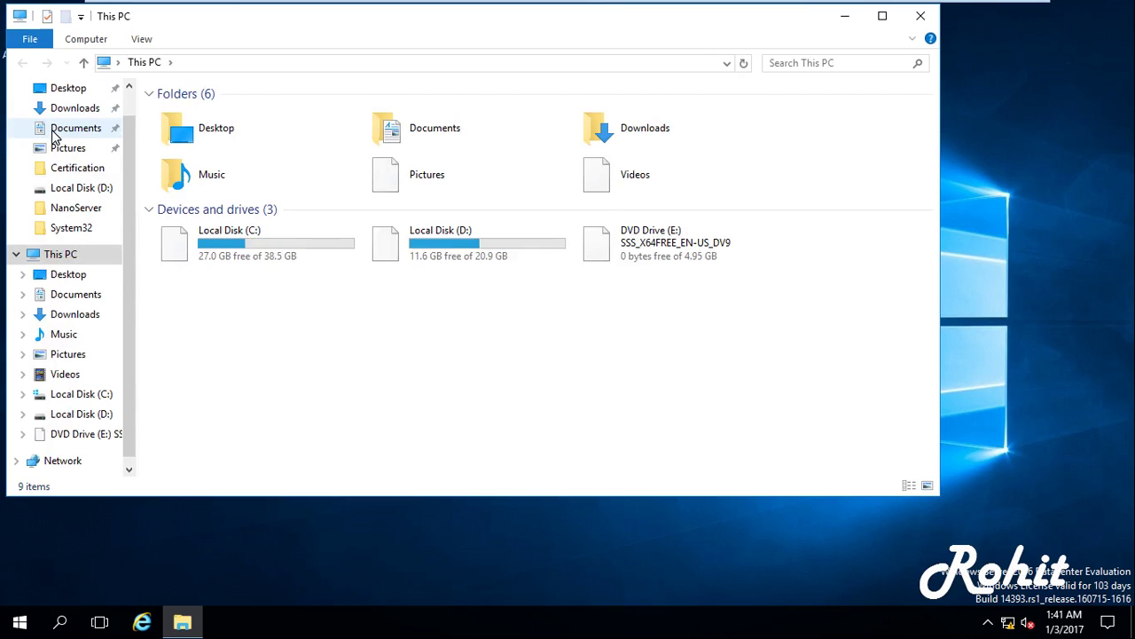
{"action": "double_click", "coordinate": [446, 244]}
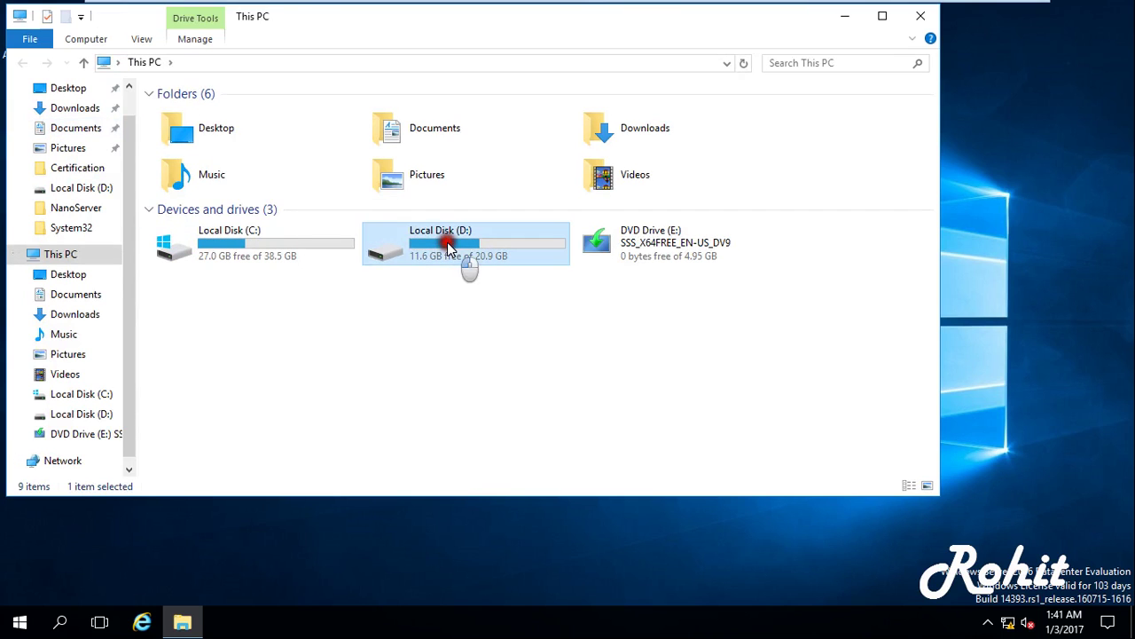
{"action": "right_click", "coordinate": [237, 306]}
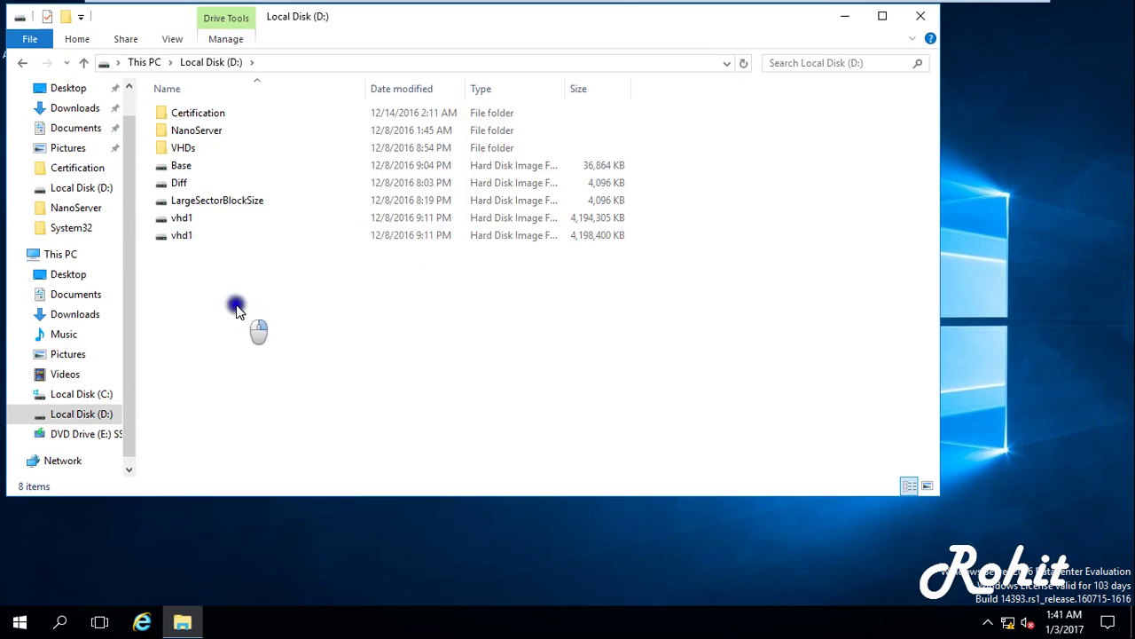
{"action": "left_click", "coordinate": [348, 486]}
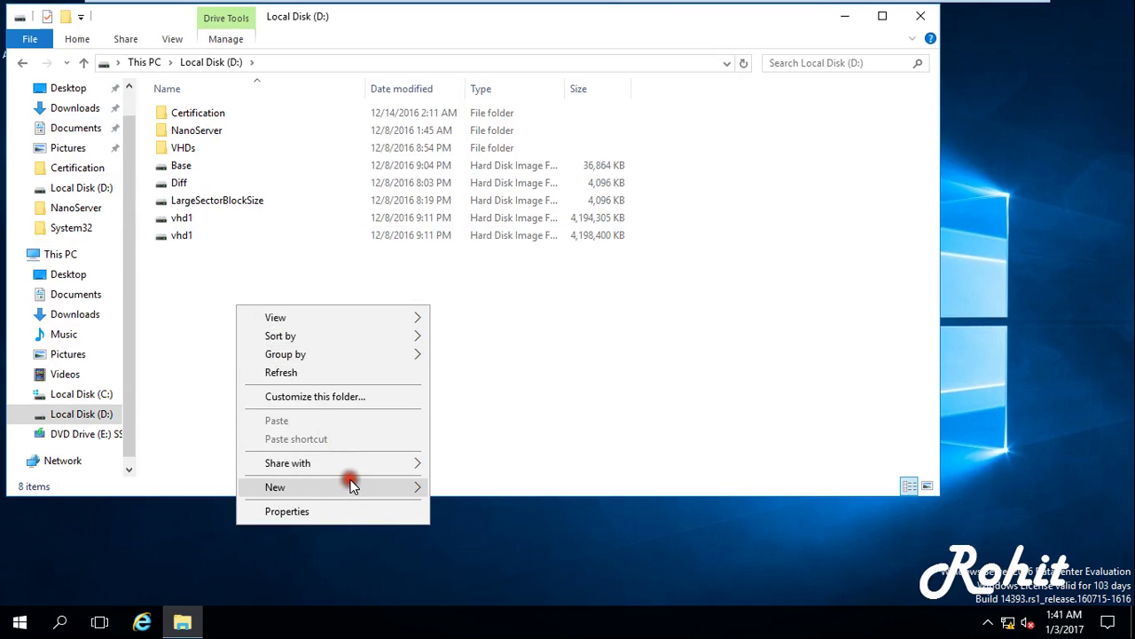
{"action": "left_click", "coordinate": [461, 487]}
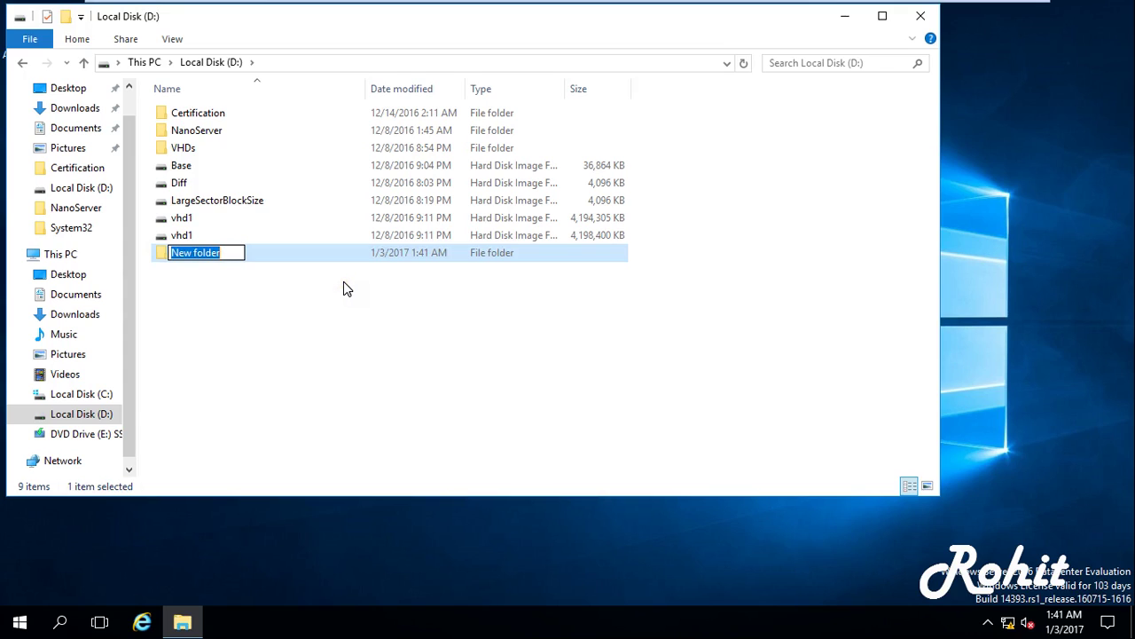
{"action": "type", "text": "User"}
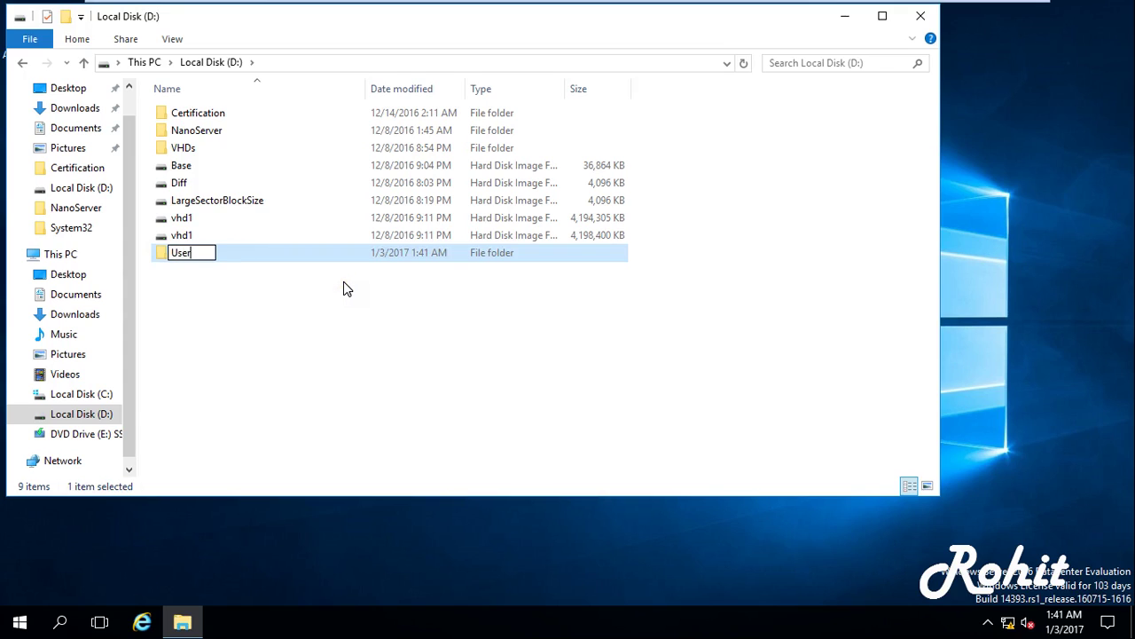
{"action": "type", "text": "dir"}
{"action": "left_click", "coordinate": [300, 316]}
- Turn on Share this folder in the Userdir folder's advanced sharing settings
{"action": "left_click", "coordinate": [185, 261]}
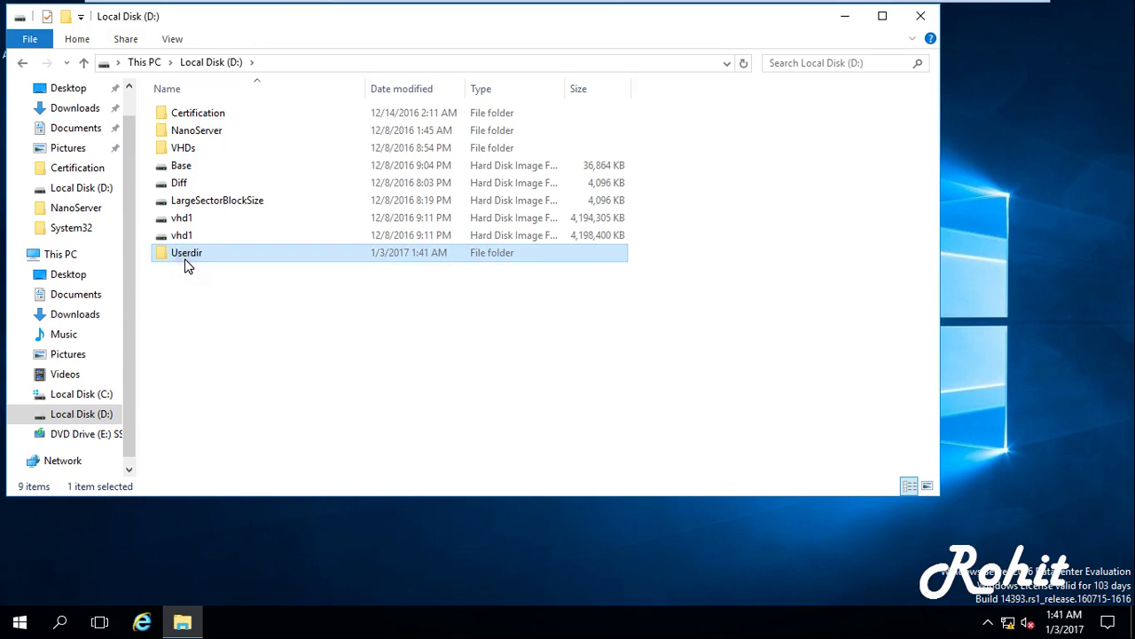
{"action": "right_click", "coordinate": [185, 261]}
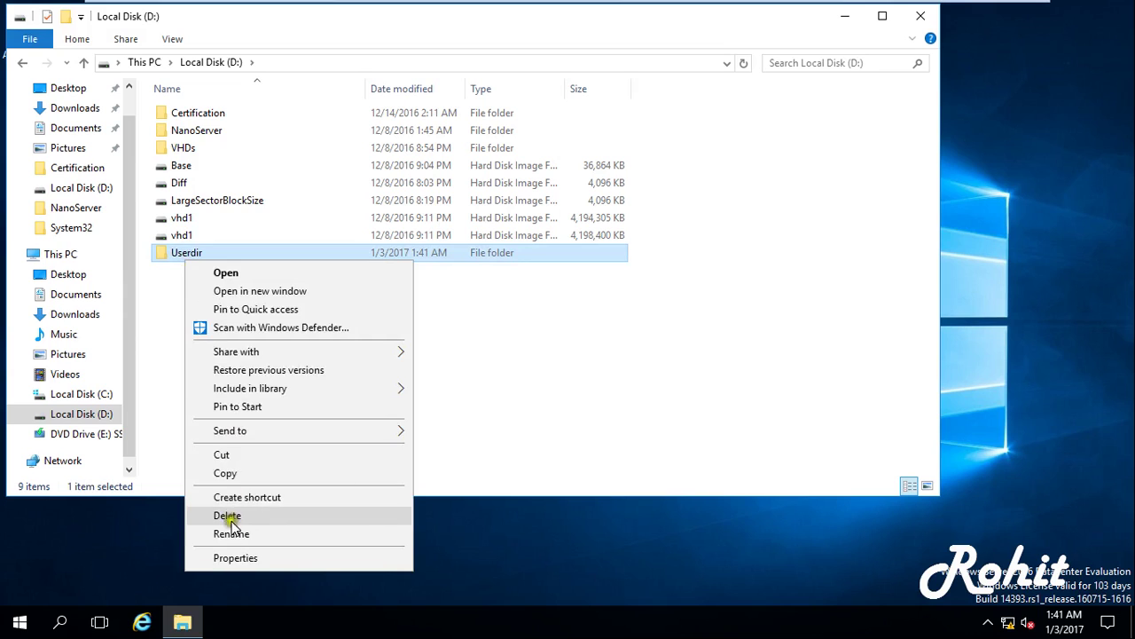
{"action": "left_click", "coordinate": [232, 555]}
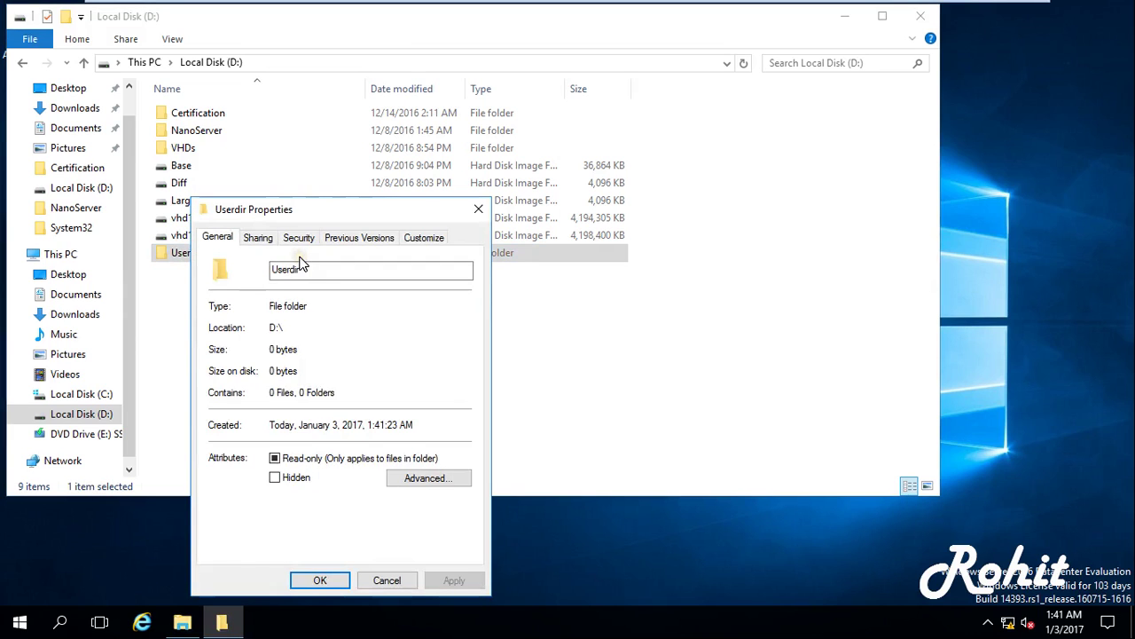
{"action": "left_click", "coordinate": [256, 240]}
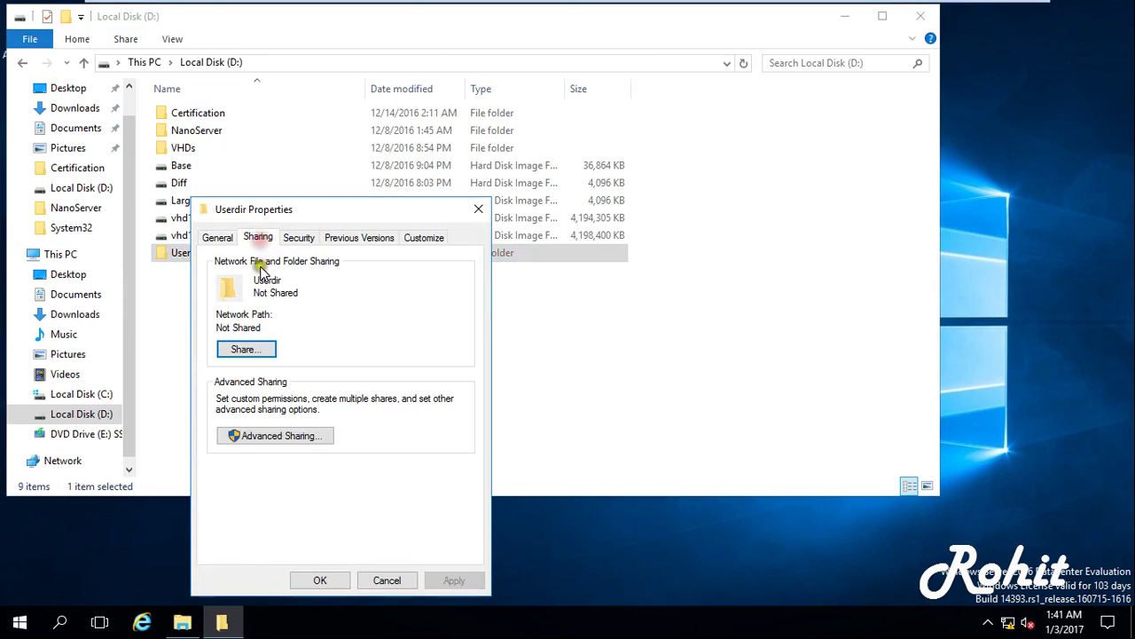
{"action": "left_click", "coordinate": [264, 436]}
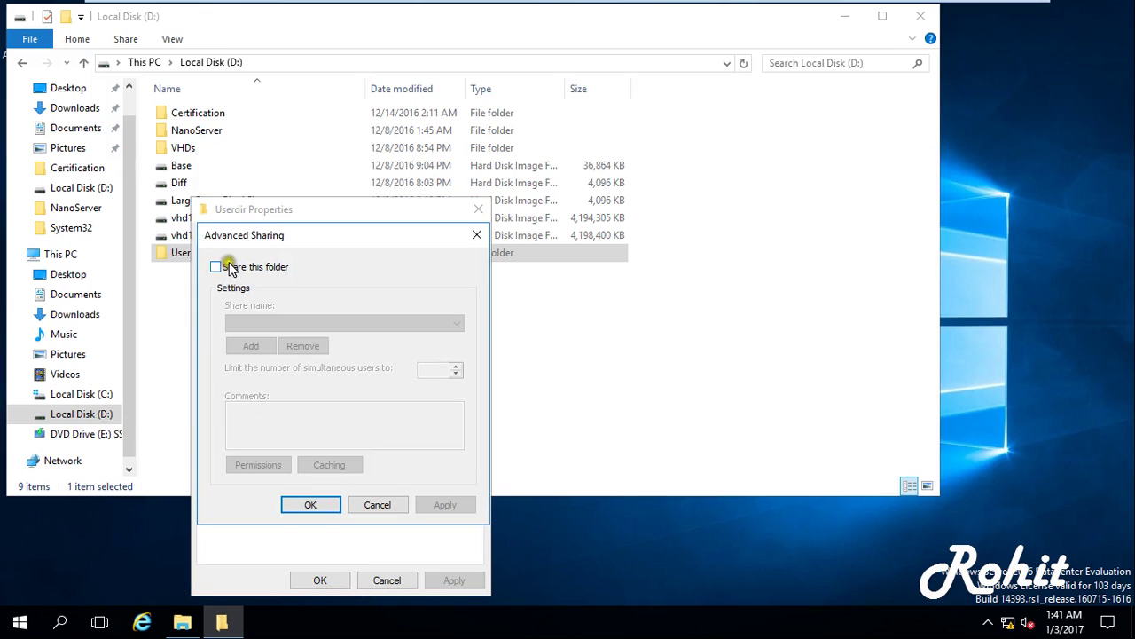
{"action": "left_click", "coordinate": [216, 267]}
- Allow Everyone Full Control in the Userdir share permissions and apply the sharing settings
{"action": "left_click", "coordinate": [260, 467]}
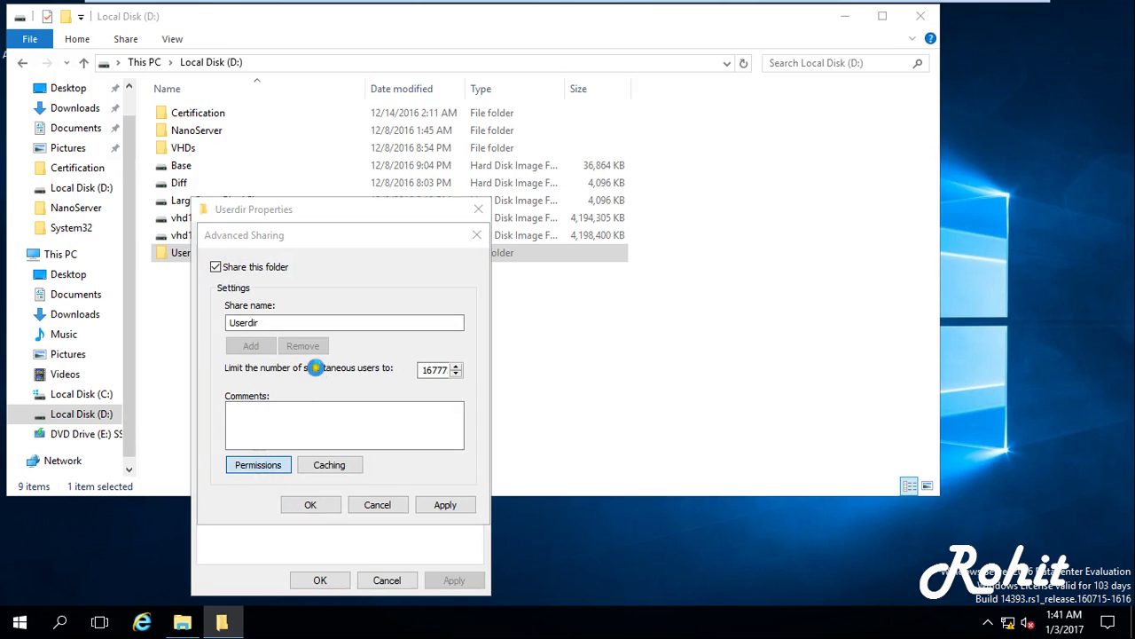
{"action": "left_click", "coordinate": [409, 437]}
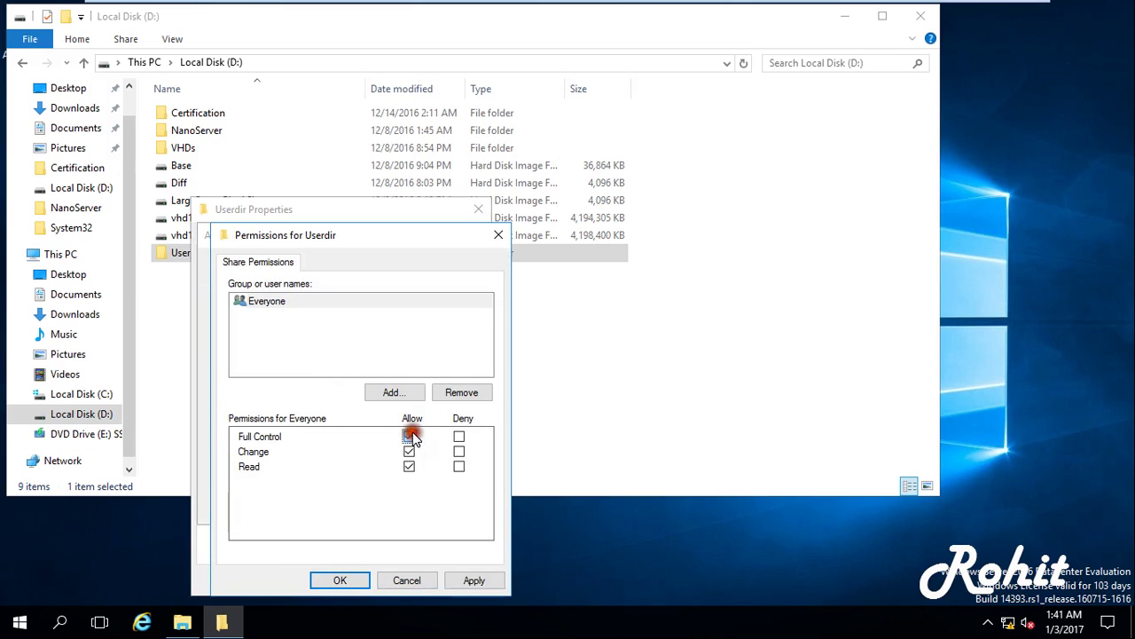
{"action": "left_click", "coordinate": [470, 579]}
{"action": "left_click", "coordinate": [339, 579]}
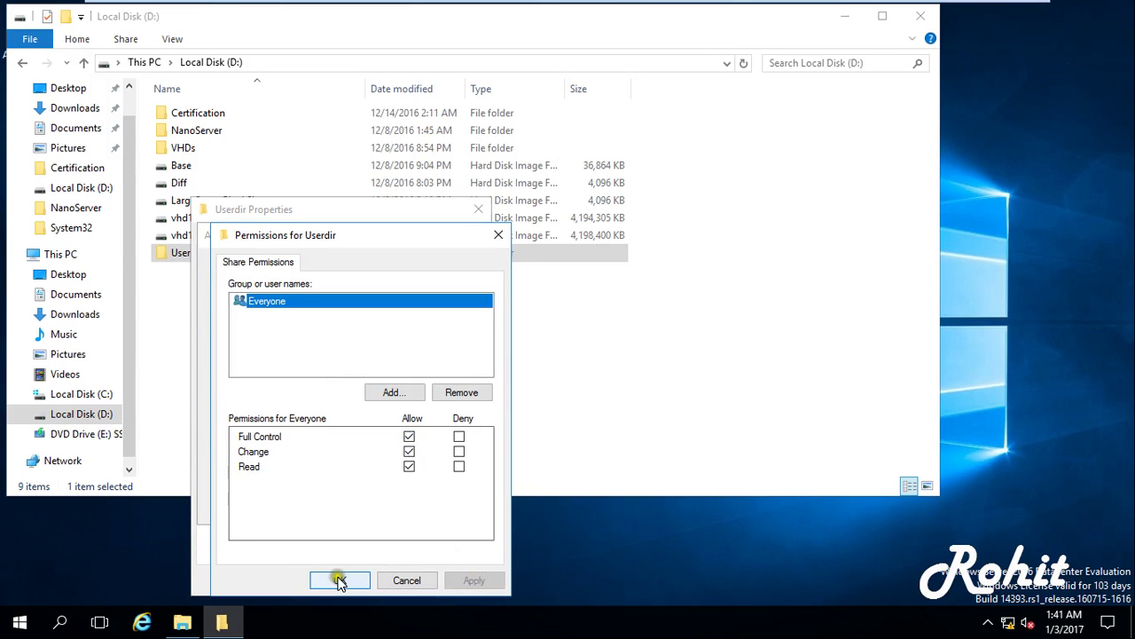
{"action": "left_click", "coordinate": [431, 504]}
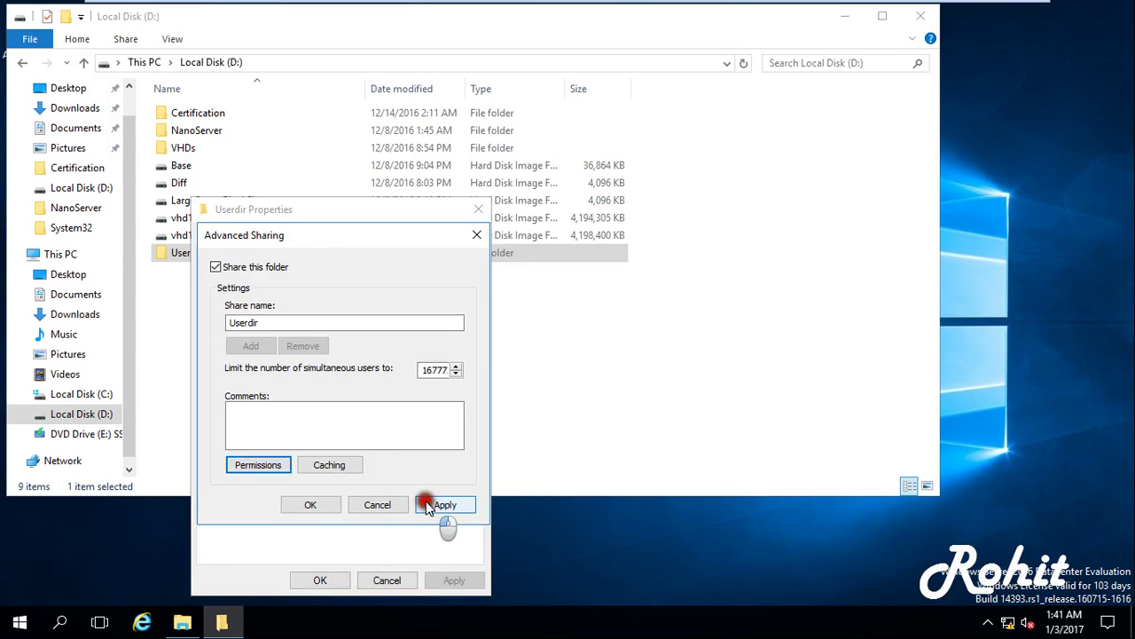
- Confirm the Userdir sharing settings, close its properties, and open the folder's advanced security settings
{"action": "left_click", "coordinate": [310, 503]}
{"action": "left_click", "coordinate": [319, 580]}
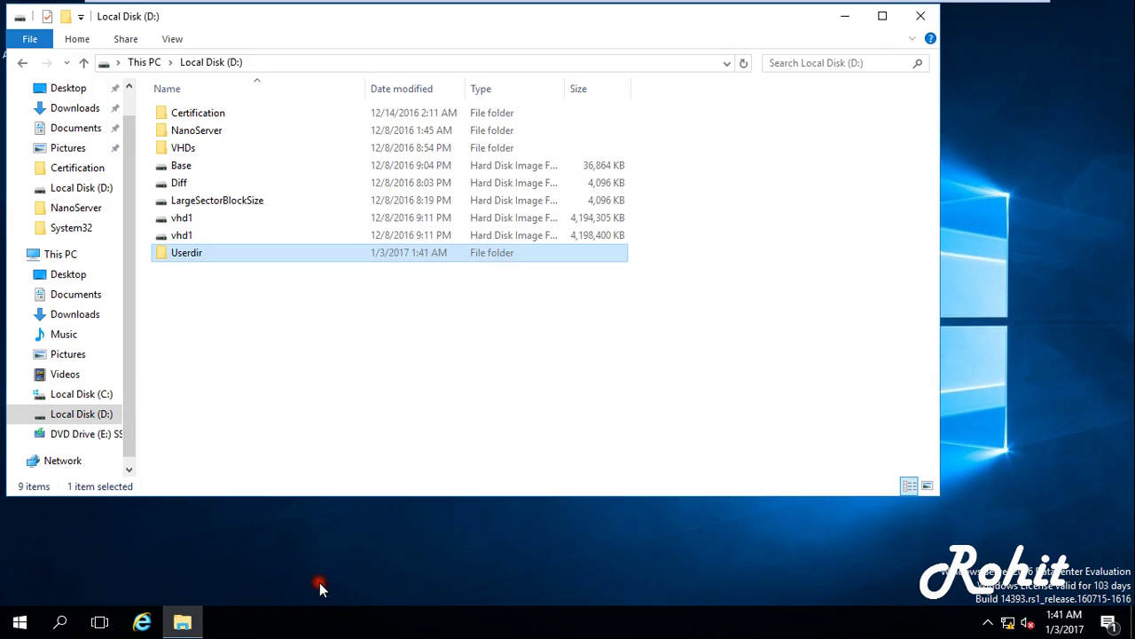
{"action": "right_click", "coordinate": [187, 254]}
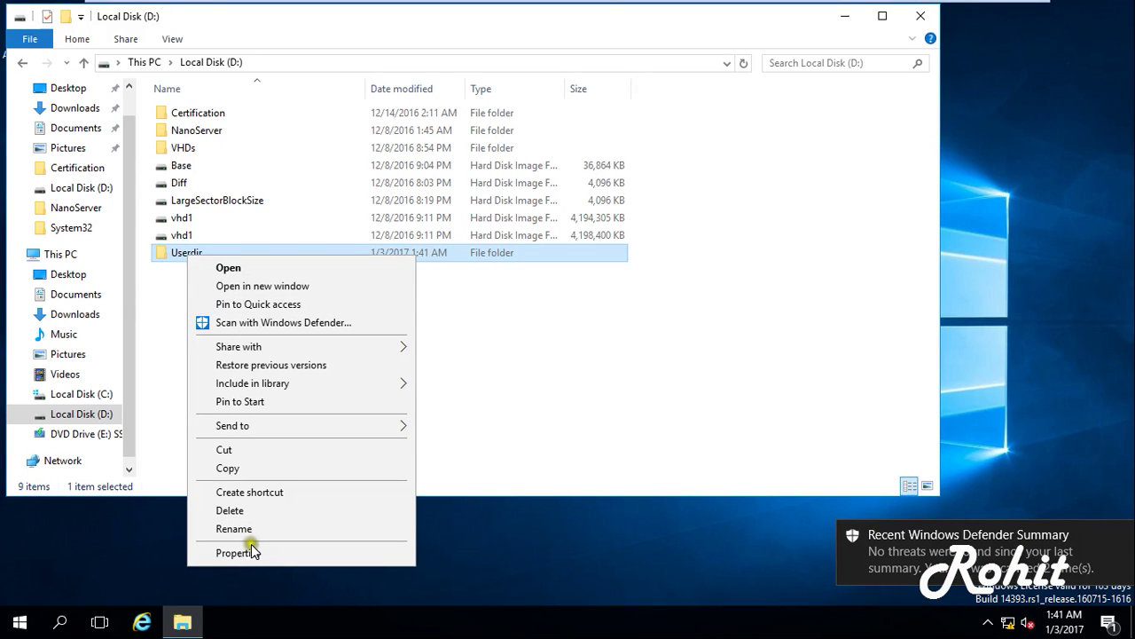
{"action": "left_click", "coordinate": [251, 545]}
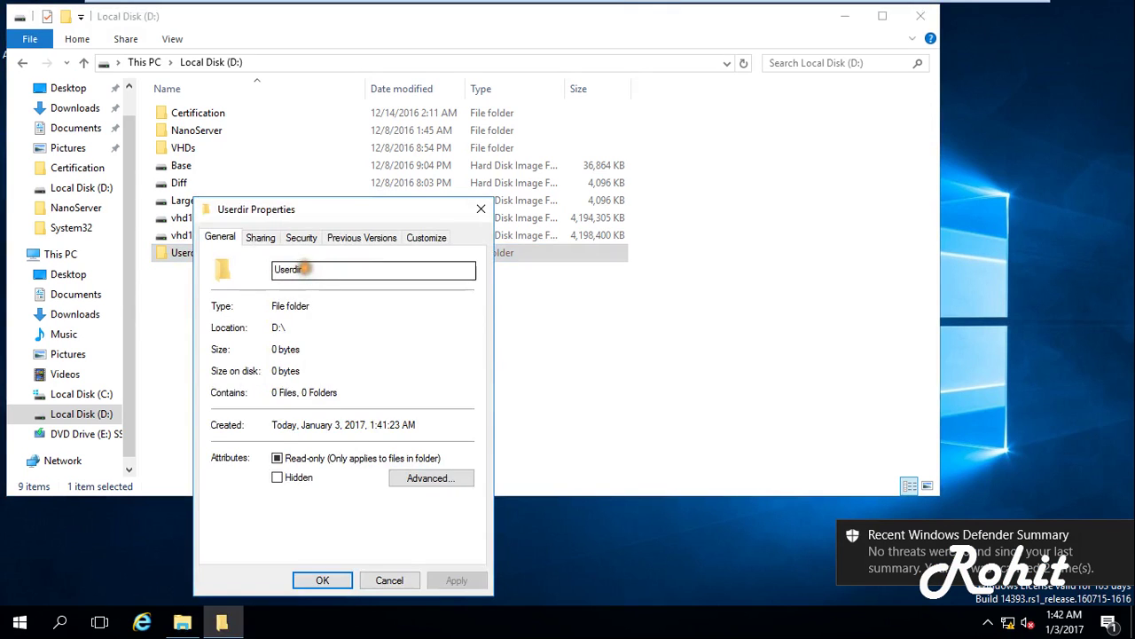
{"action": "left_click", "coordinate": [302, 238]}
{"action": "left_click", "coordinate": [431, 519]}
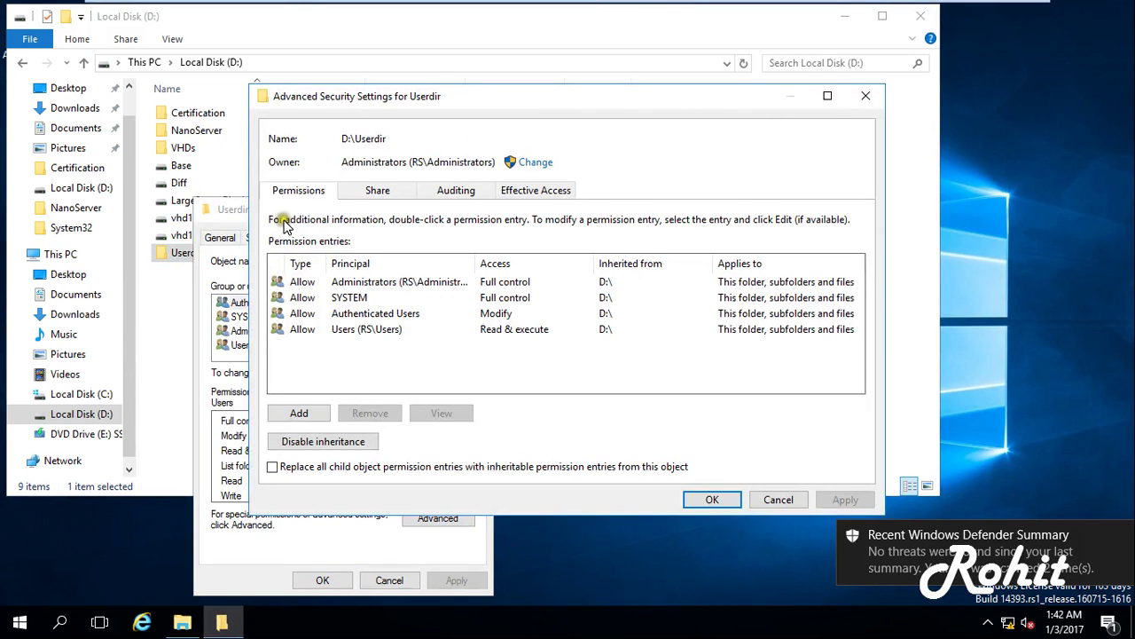
- Disable inheritance on Userdir, converting inherited permissions into explicit ones, and remove the Users (RS\Users) permission entry
{"action": "left_click", "coordinate": [312, 446]}
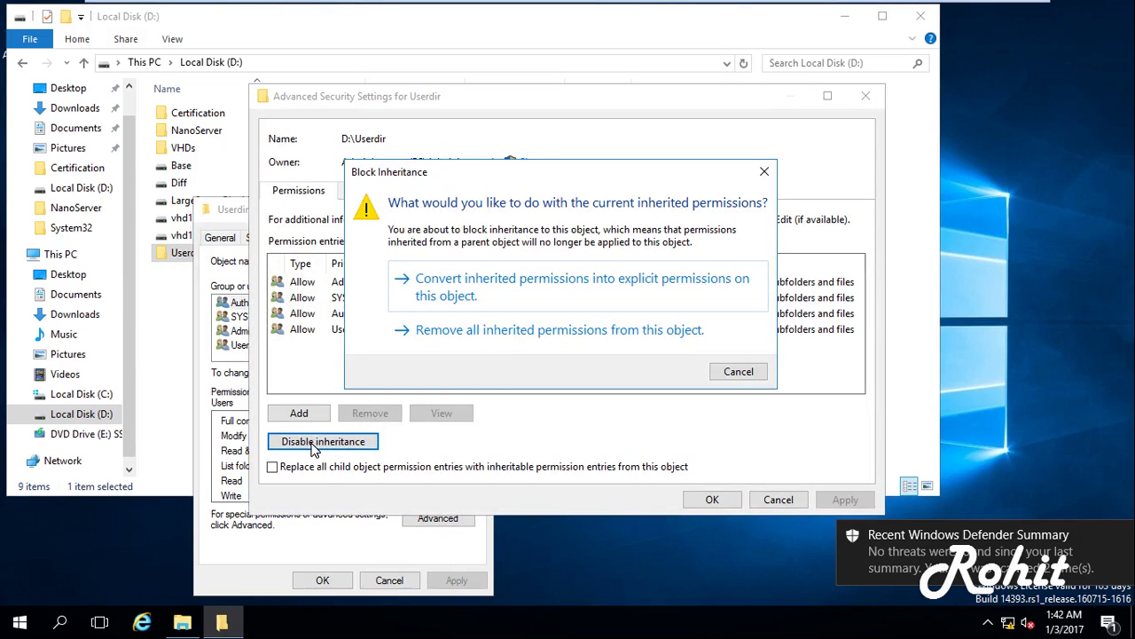
{"action": "left_click", "coordinate": [530, 294]}
{"action": "left_click", "coordinate": [408, 333]}
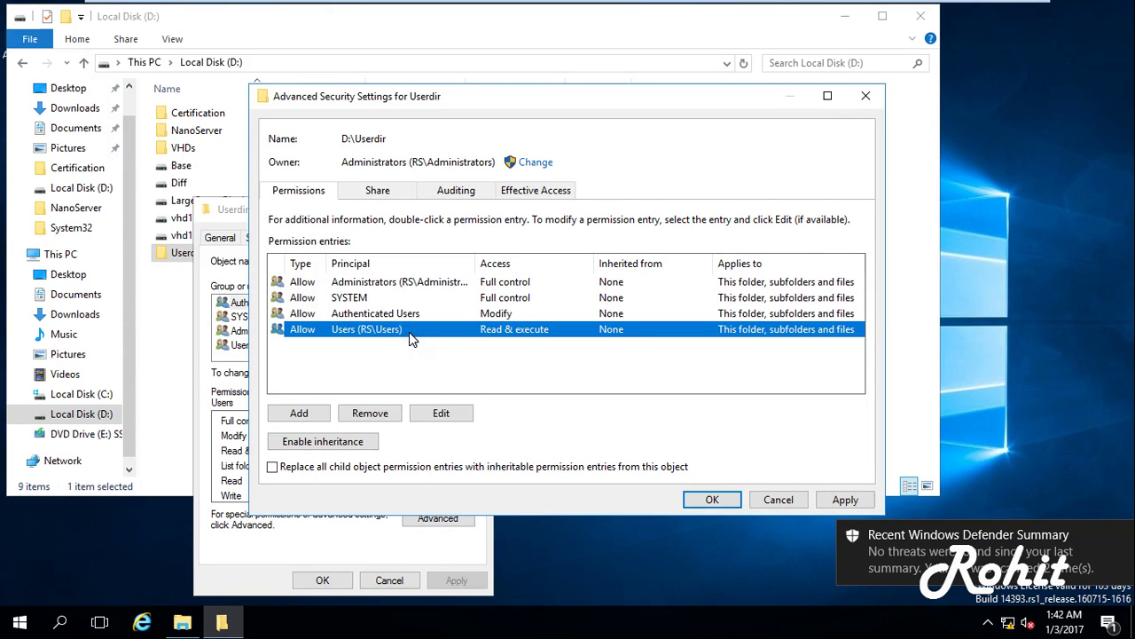
{"action": "left_click", "coordinate": [370, 420]}
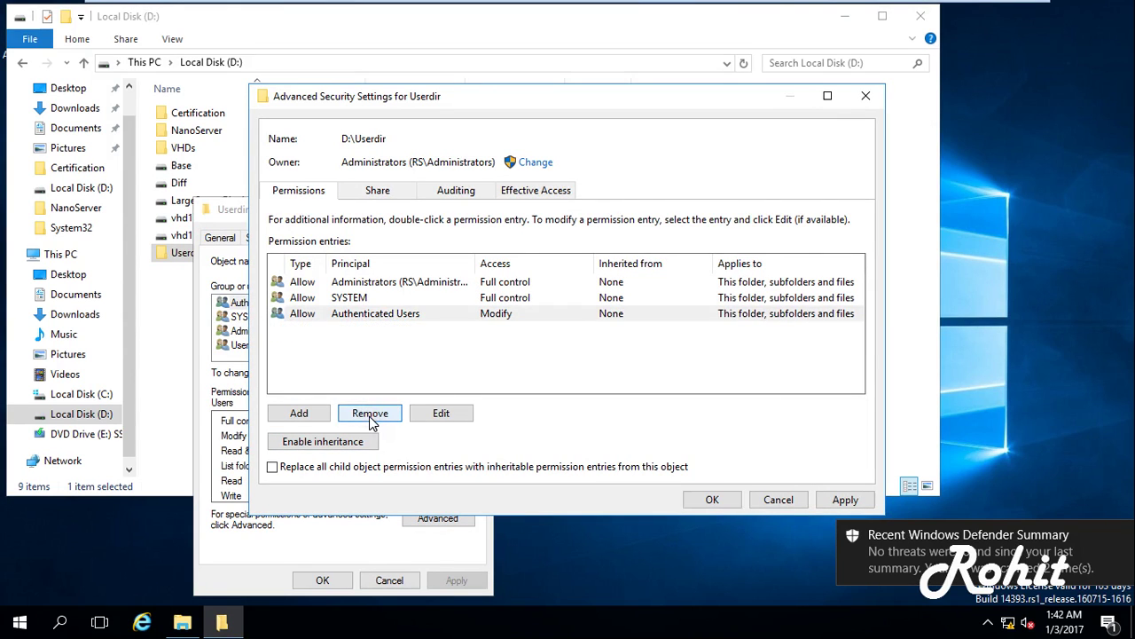
- Add a new Userdir permission entry with the FDR group as its principal
{"action": "left_click", "coordinate": [303, 412]}
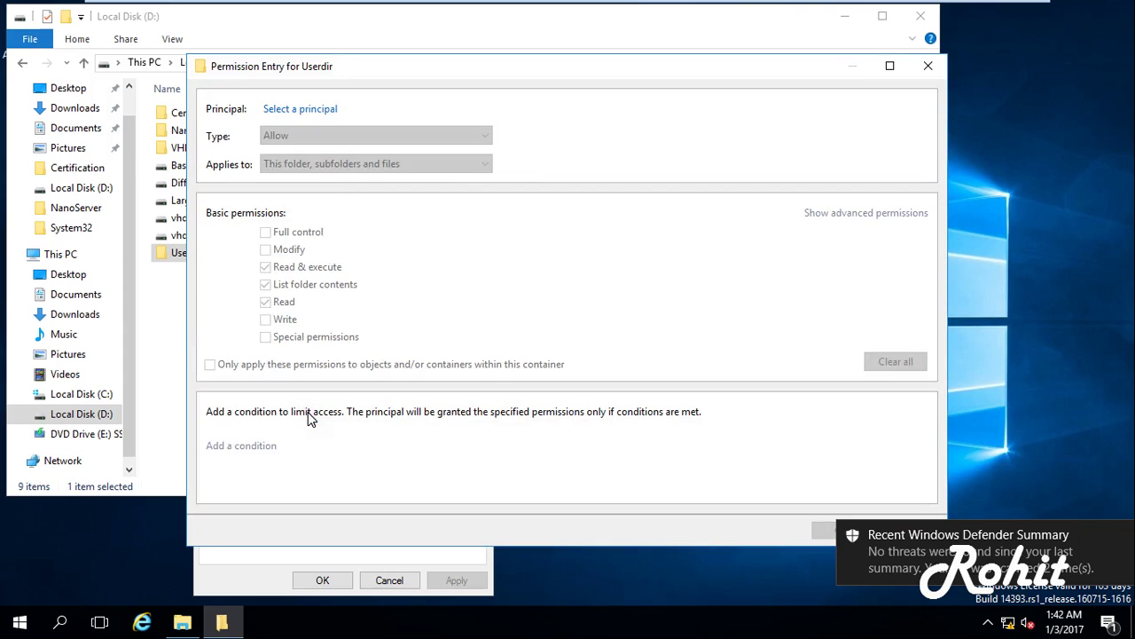
{"action": "left_click", "coordinate": [286, 113]}
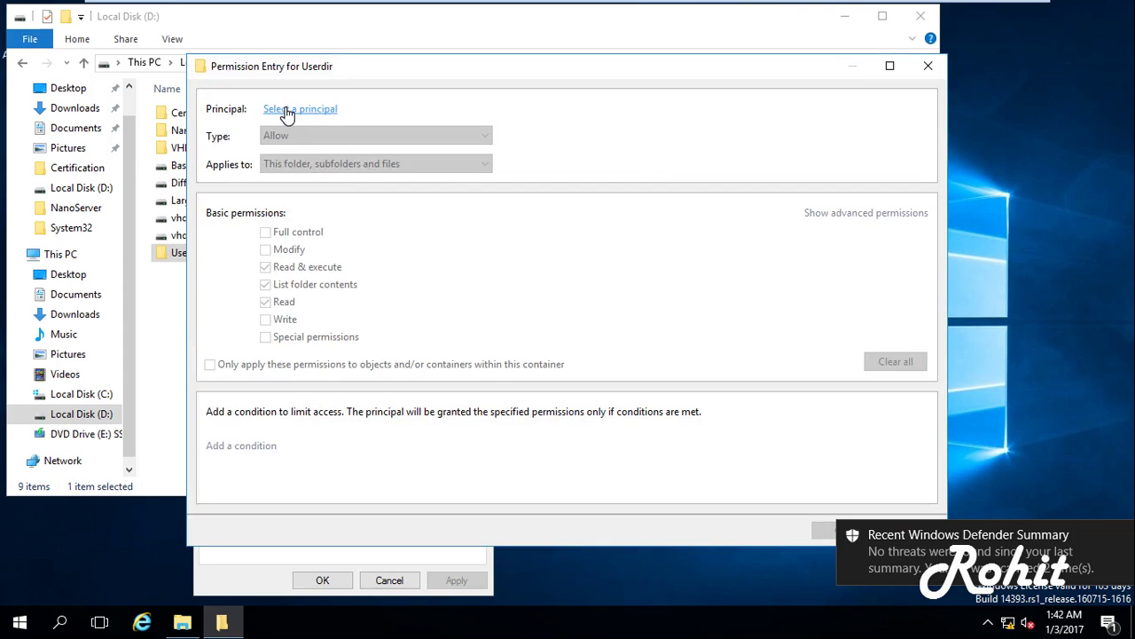
{"action": "left_click", "coordinate": [288, 113]}
{"action": "left_click", "coordinate": [264, 173]}
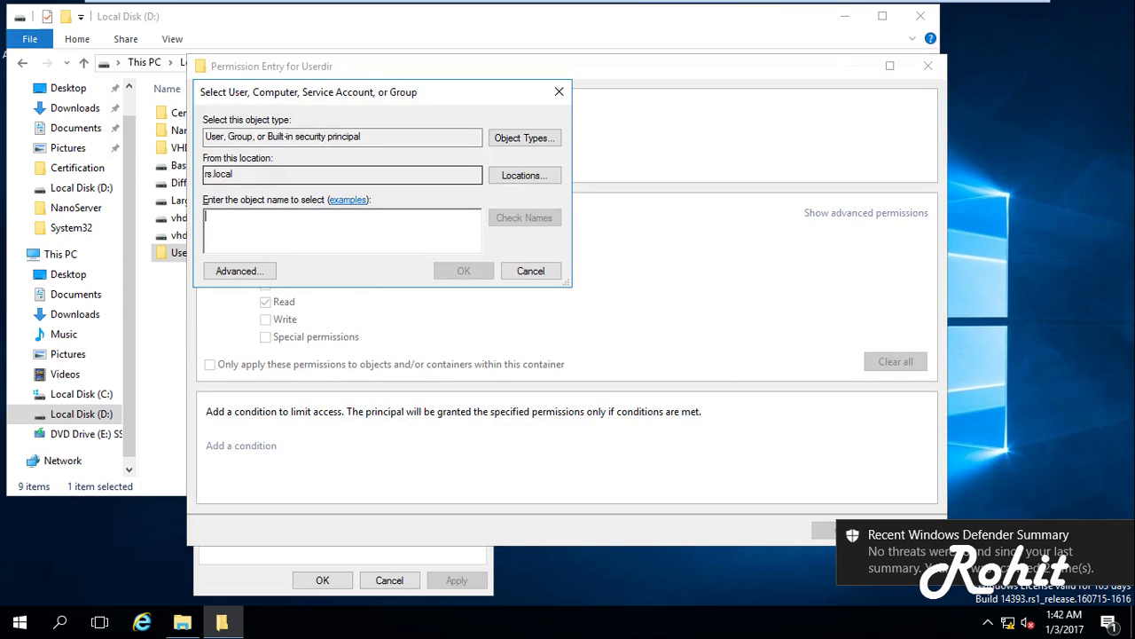
{"action": "type", "text": "r"}
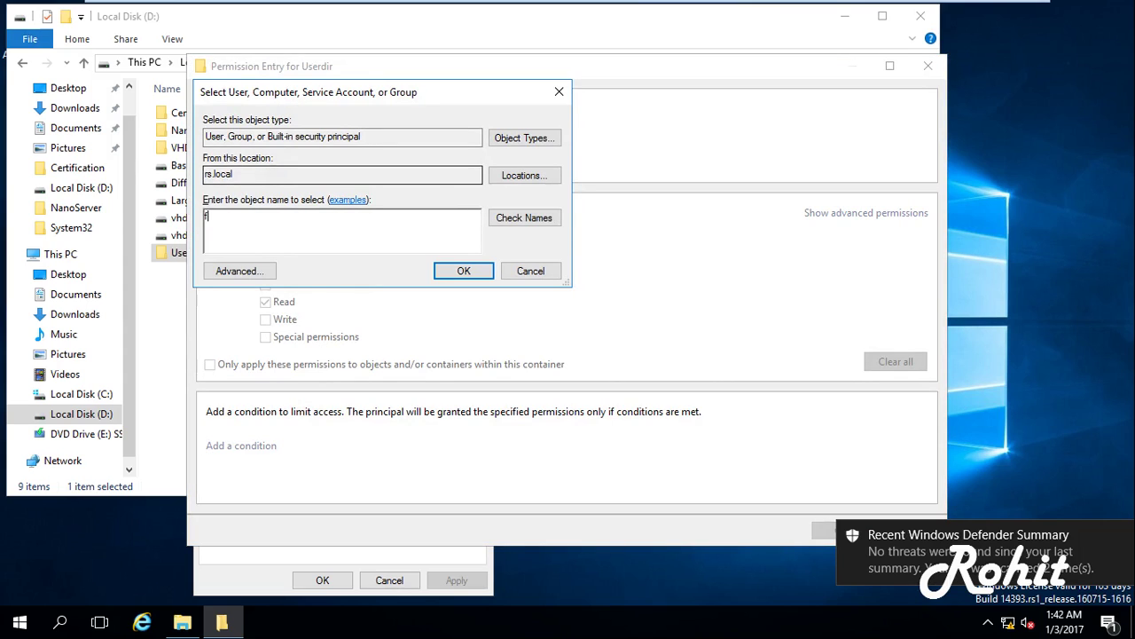
{"action": "type", "text": "dr"}
{"action": "left_click", "coordinate": [507, 218]}
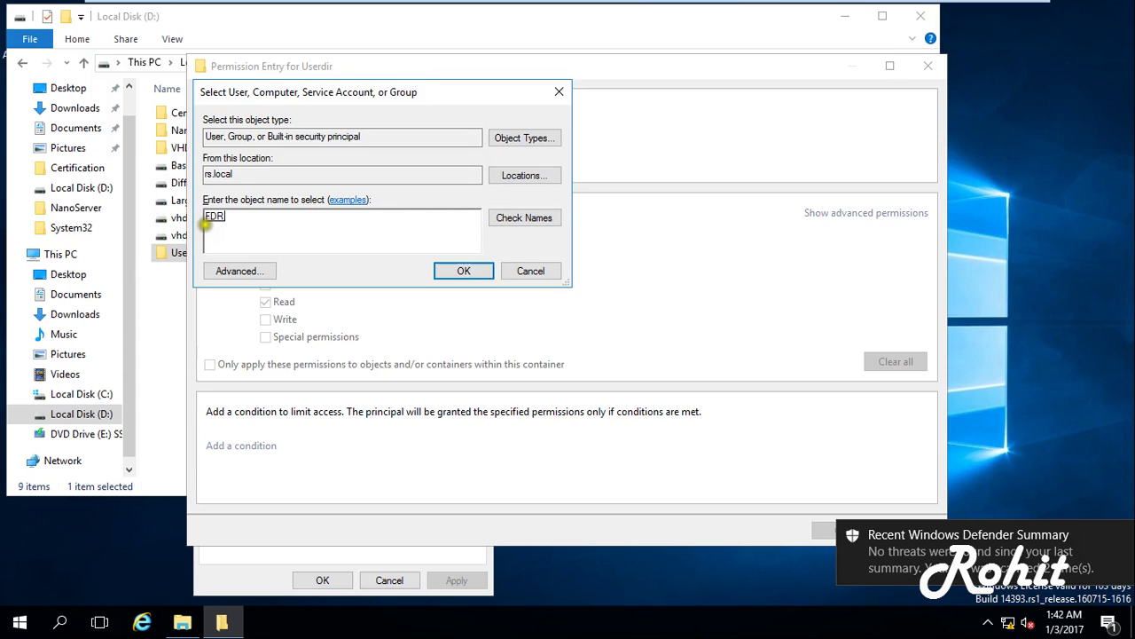
{"action": "left_click", "coordinate": [465, 271]}
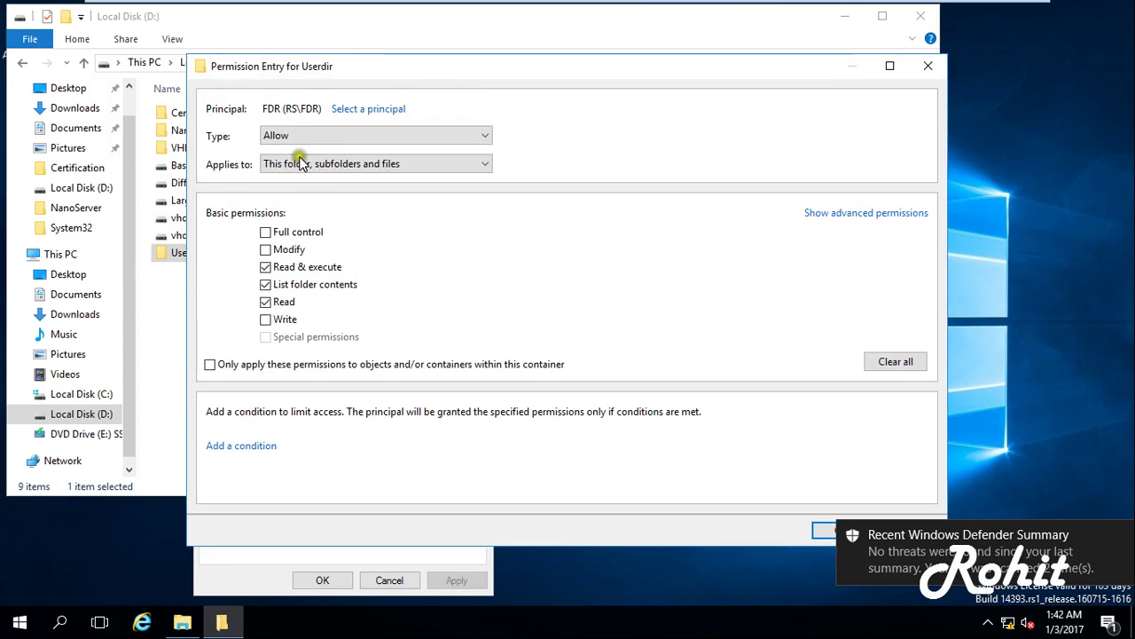
- Apply the FDR entry to This folder only and allow the advanced permission Create folders / append data
{"action": "left_click", "coordinate": [326, 164]}
{"action": "left_click", "coordinate": [313, 181]}
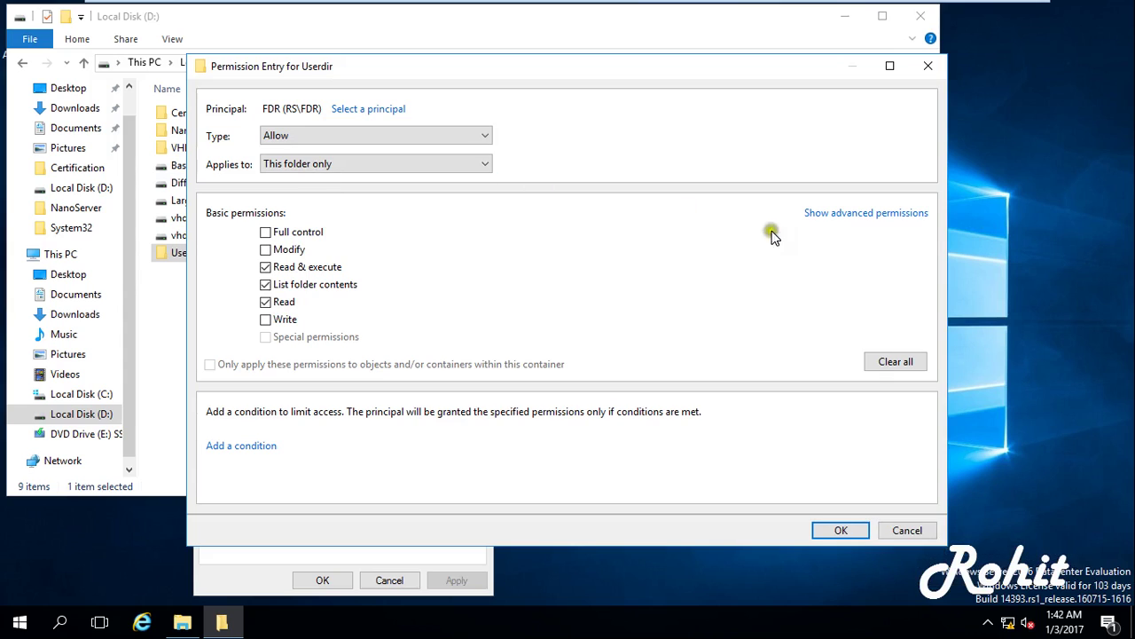
{"action": "left_click", "coordinate": [835, 217]}
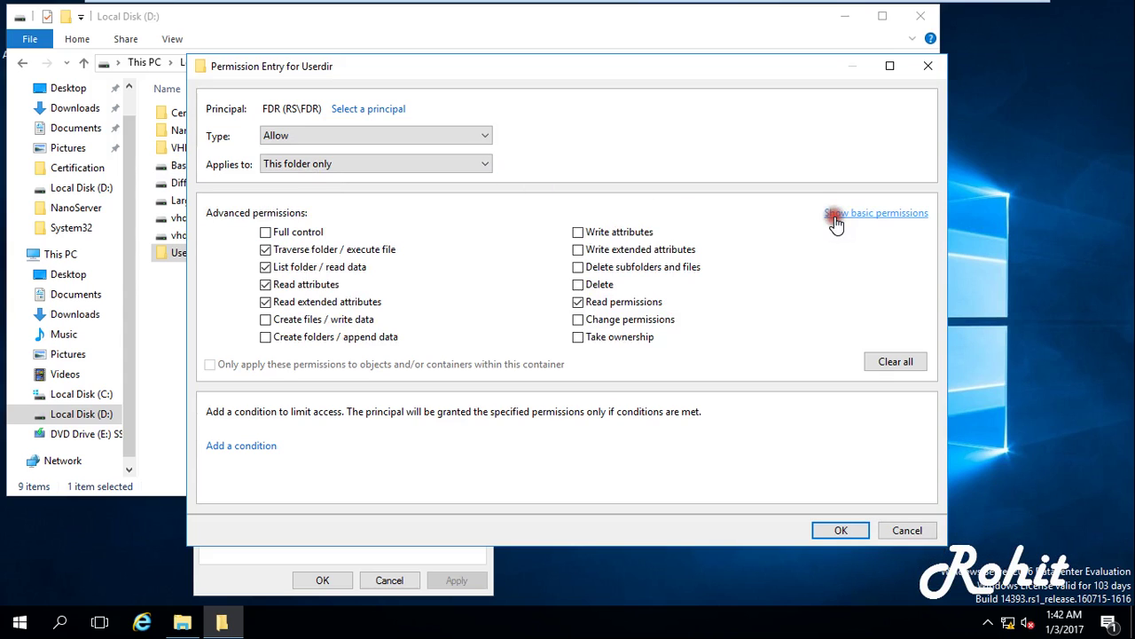
{"action": "left_click", "coordinate": [288, 337]}
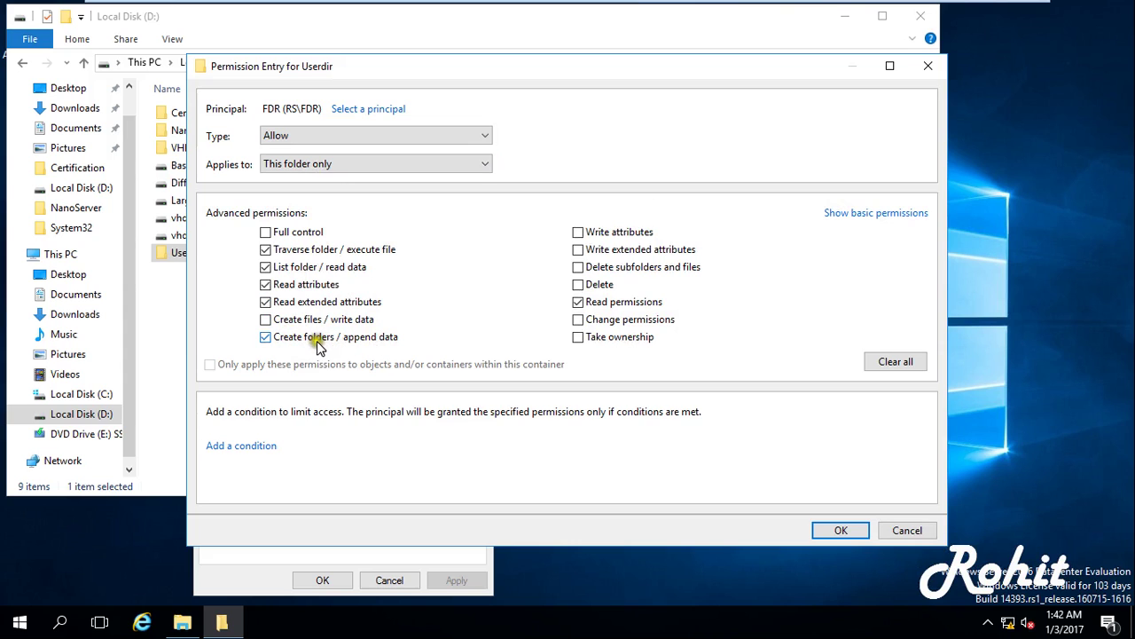
{"action": "left_click", "coordinate": [838, 530]}
- Apply the advanced security settings for Userdir, then close its properties and the File Explorer window
{"action": "left_click", "coordinate": [838, 499]}
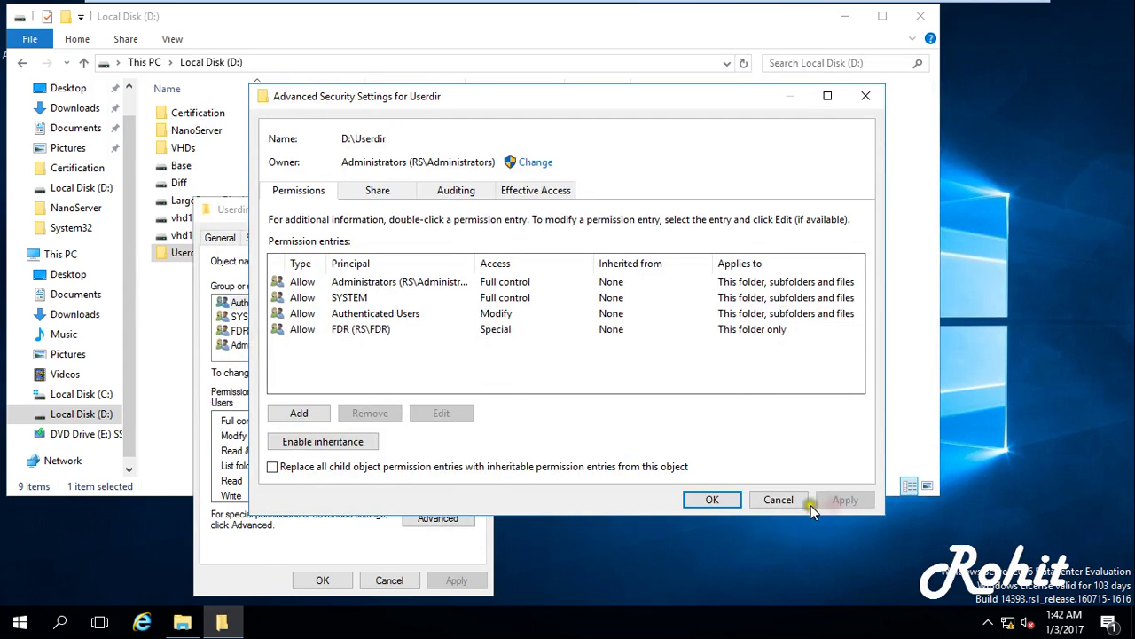
{"action": "left_click", "coordinate": [710, 500]}
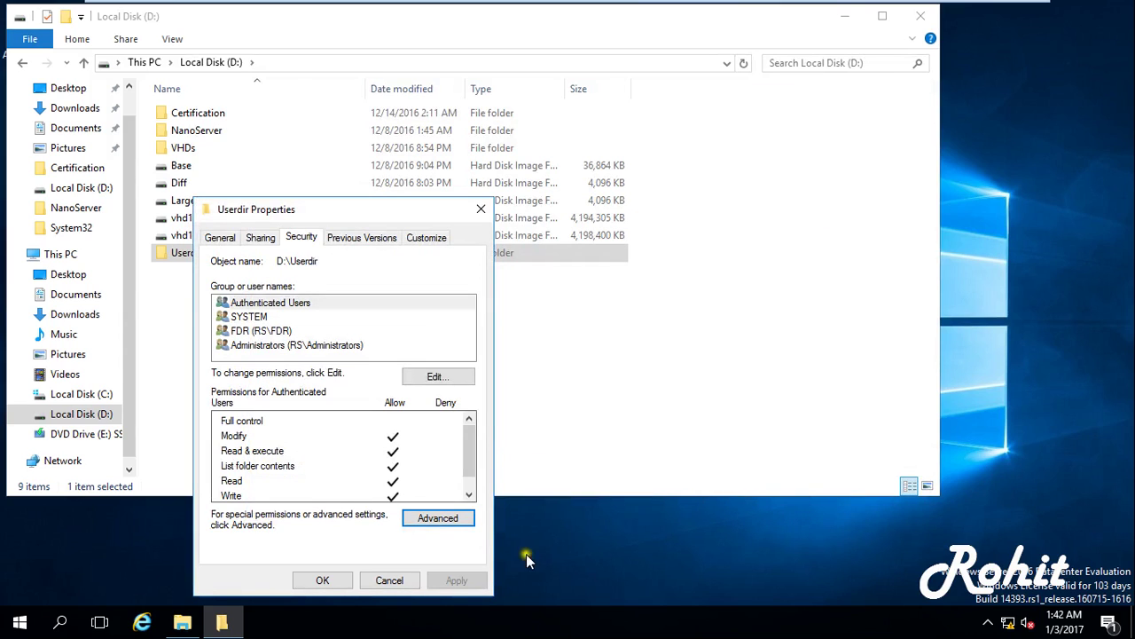
{"action": "left_click", "coordinate": [319, 580]}
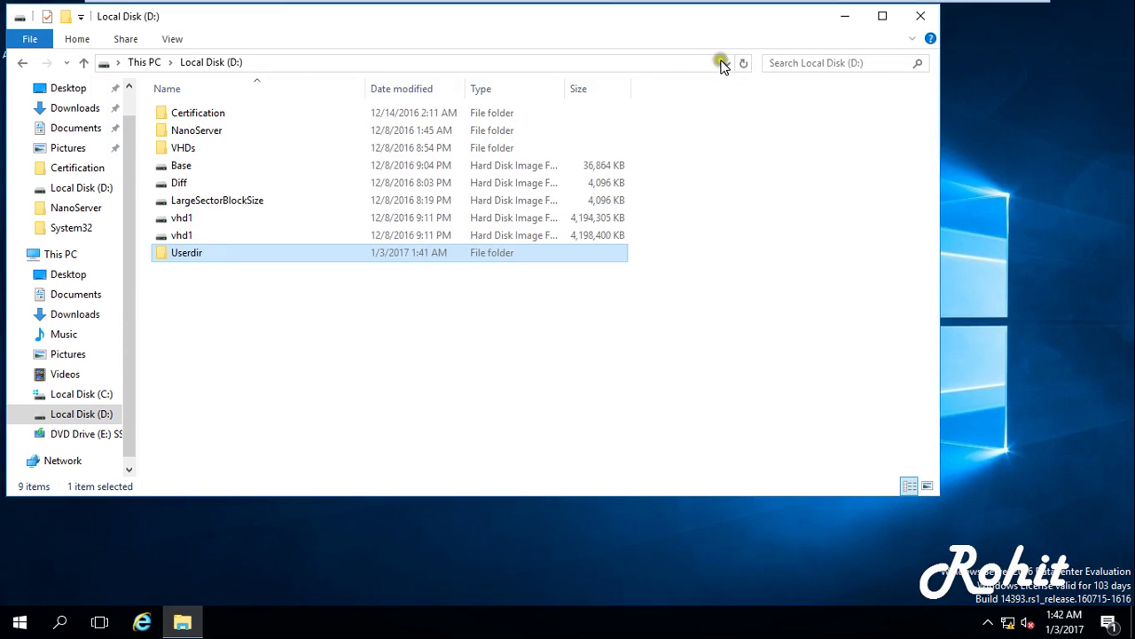
{"action": "left_click", "coordinate": [915, 18]}
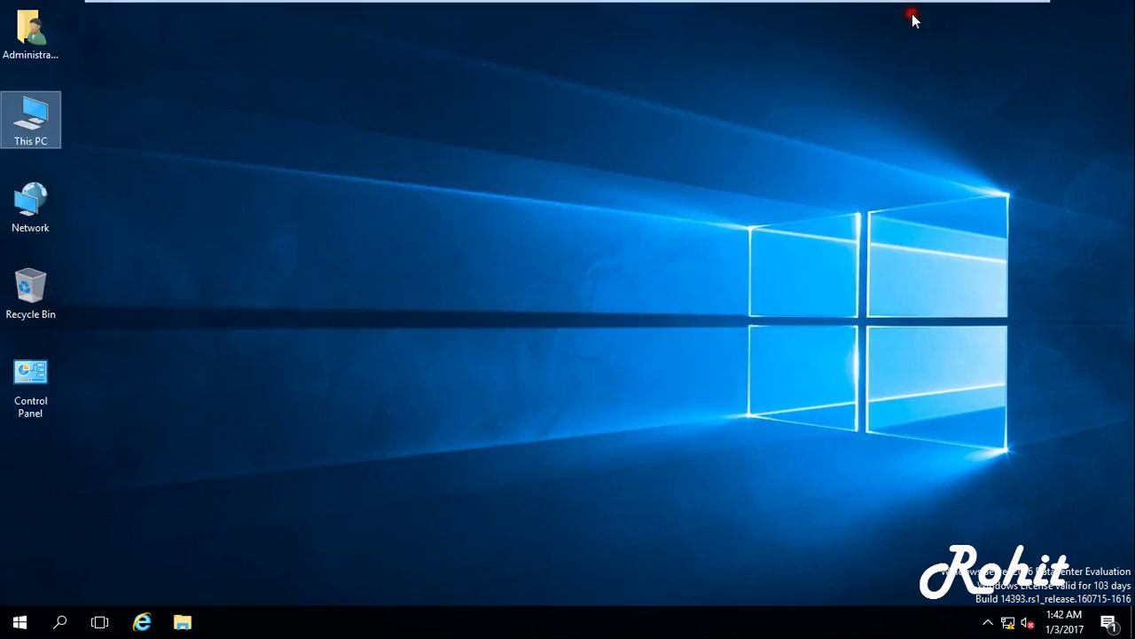
{"action": "right_click", "coordinate": [146, 220]}
{"action": "left_click", "coordinate": [179, 271]}
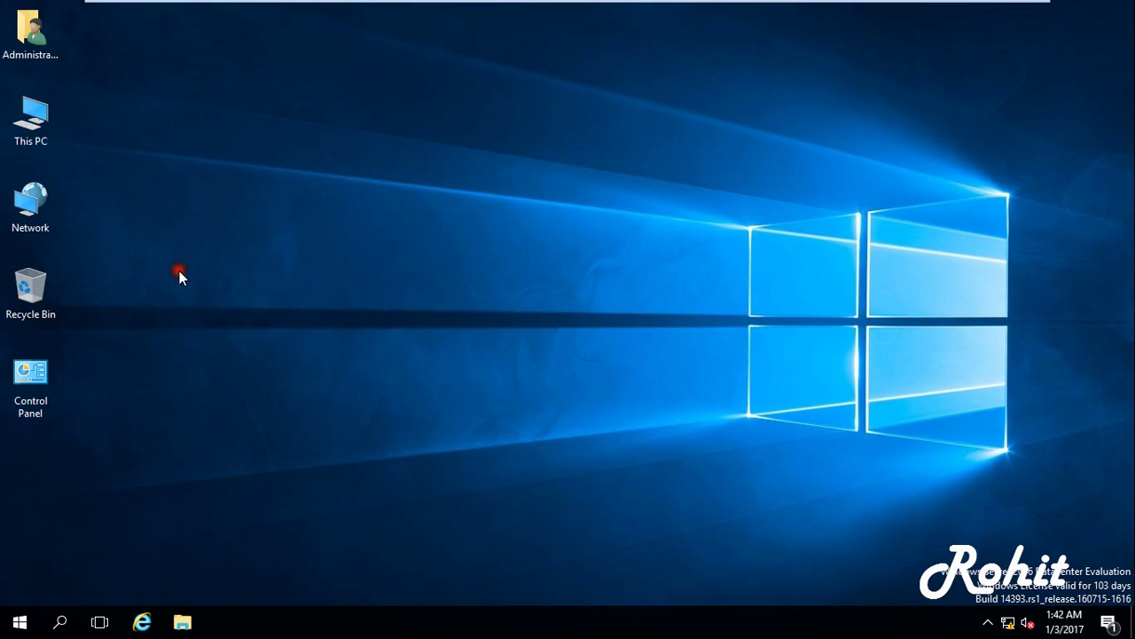
- Launch Server Manager, open Group Policy Management from it, and maximize the console window
{"action": "left_click", "coordinate": [19, 635]}
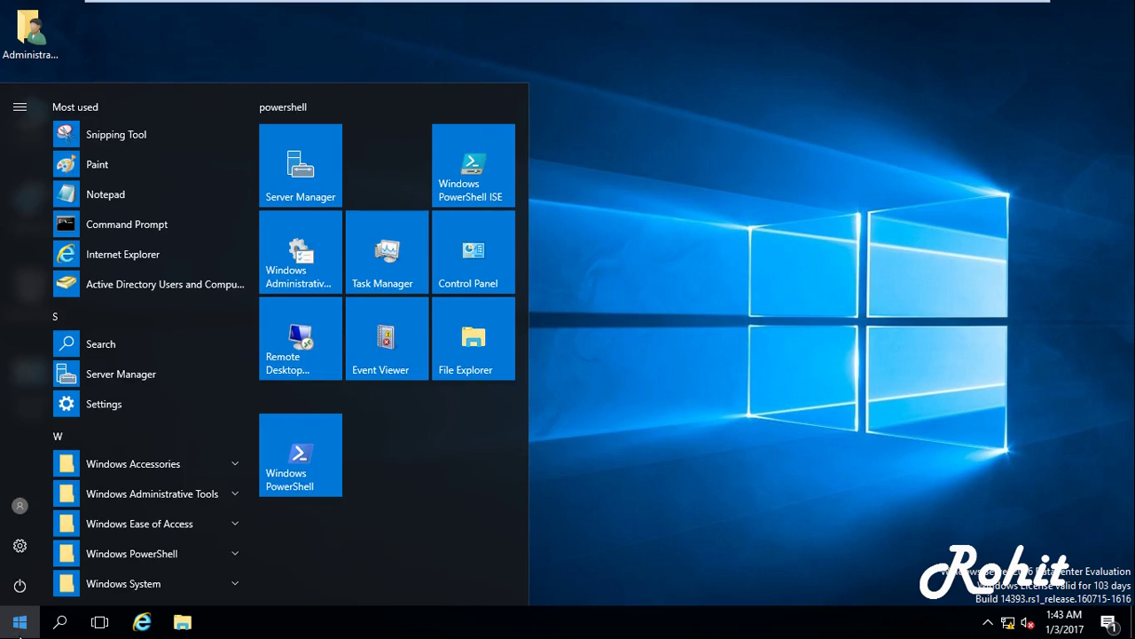
{"action": "left_click", "coordinate": [312, 164]}
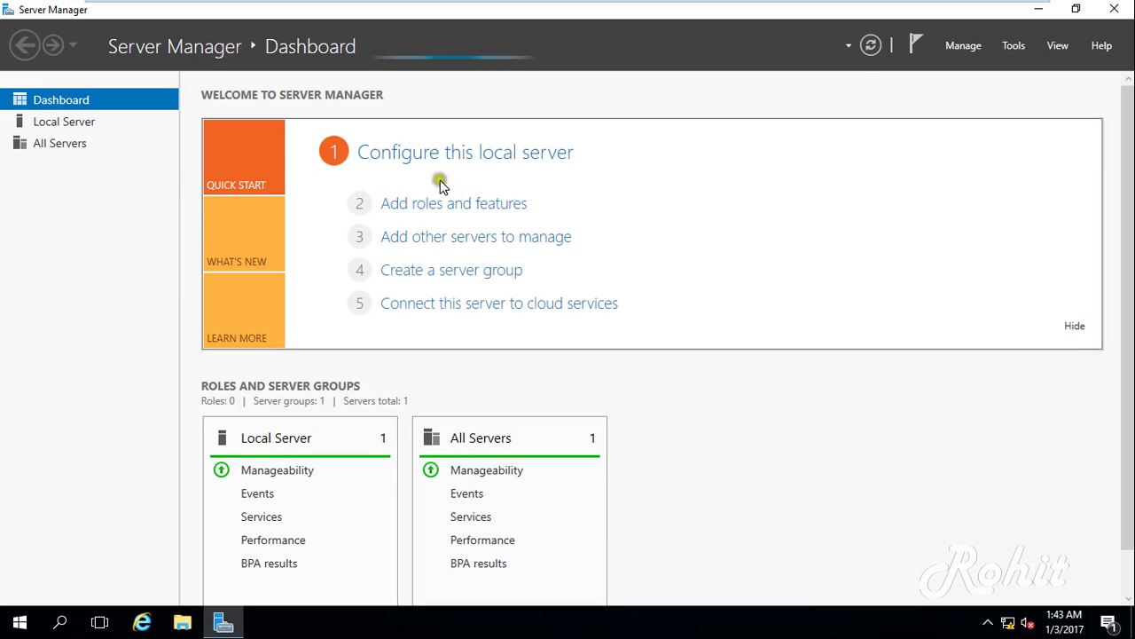
{"action": "left_click", "coordinate": [1009, 47]}
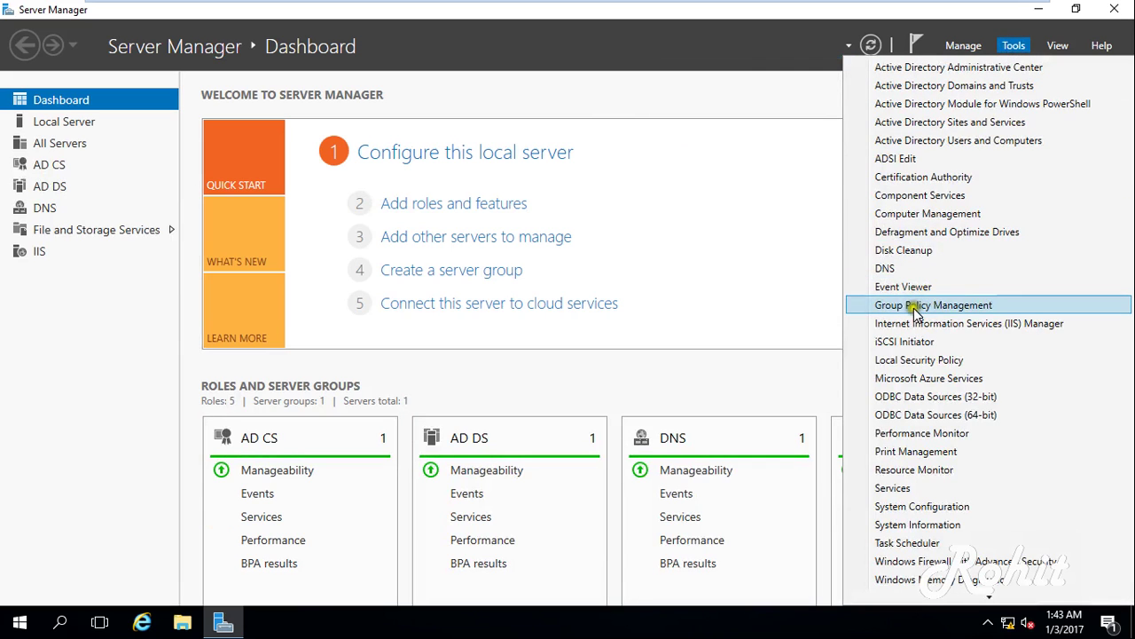
{"action": "left_click", "coordinate": [956, 304]}
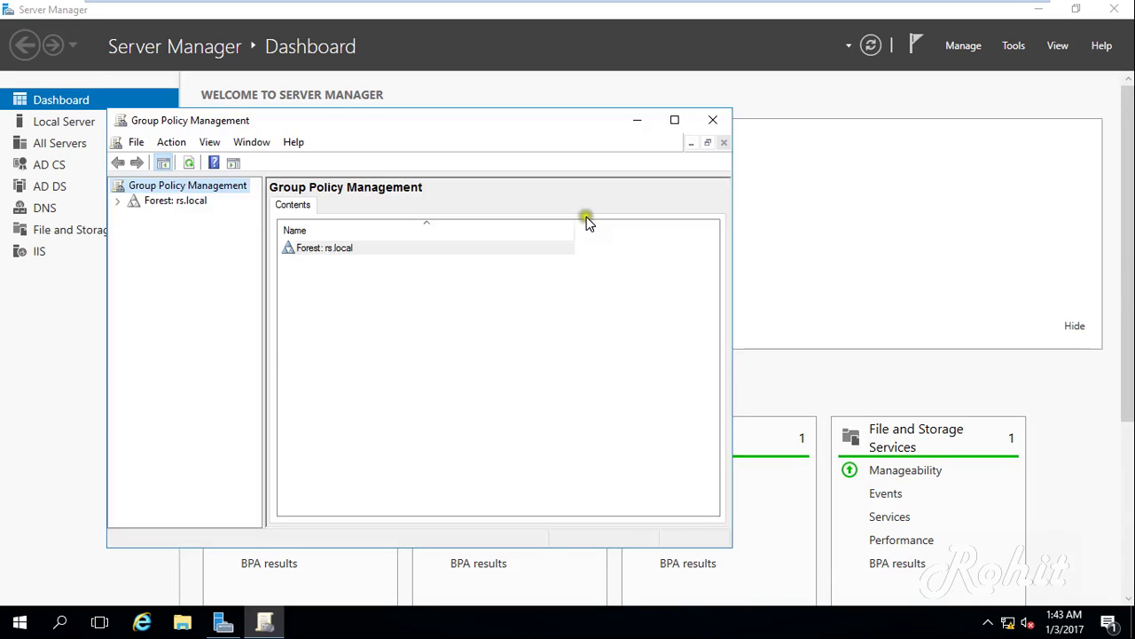
{"action": "left_click", "coordinate": [674, 120]}
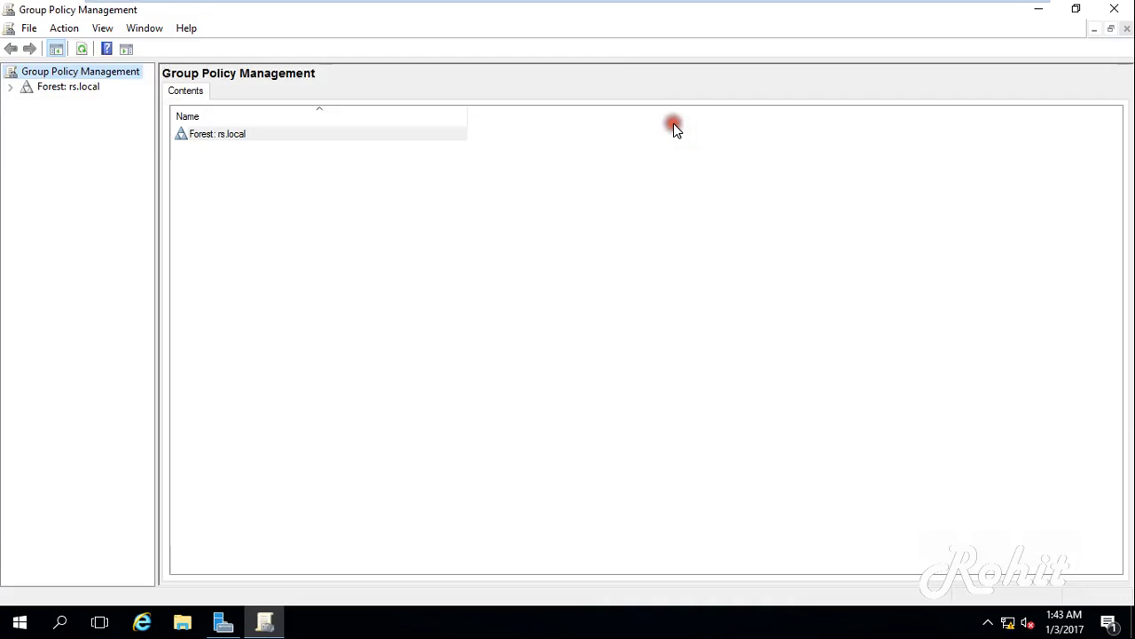
- Create a GPO named Folder Redirection linked to the redir organizational unit in the rs.local domain
{"action": "left_click", "coordinate": [10, 86]}
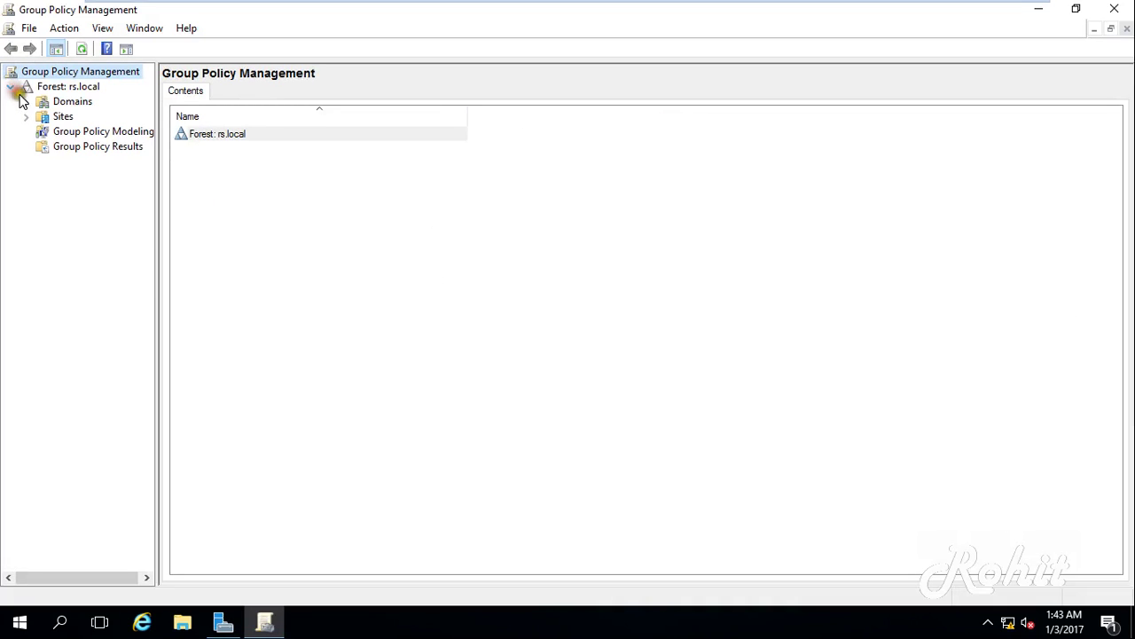
{"action": "left_click", "coordinate": [28, 102]}
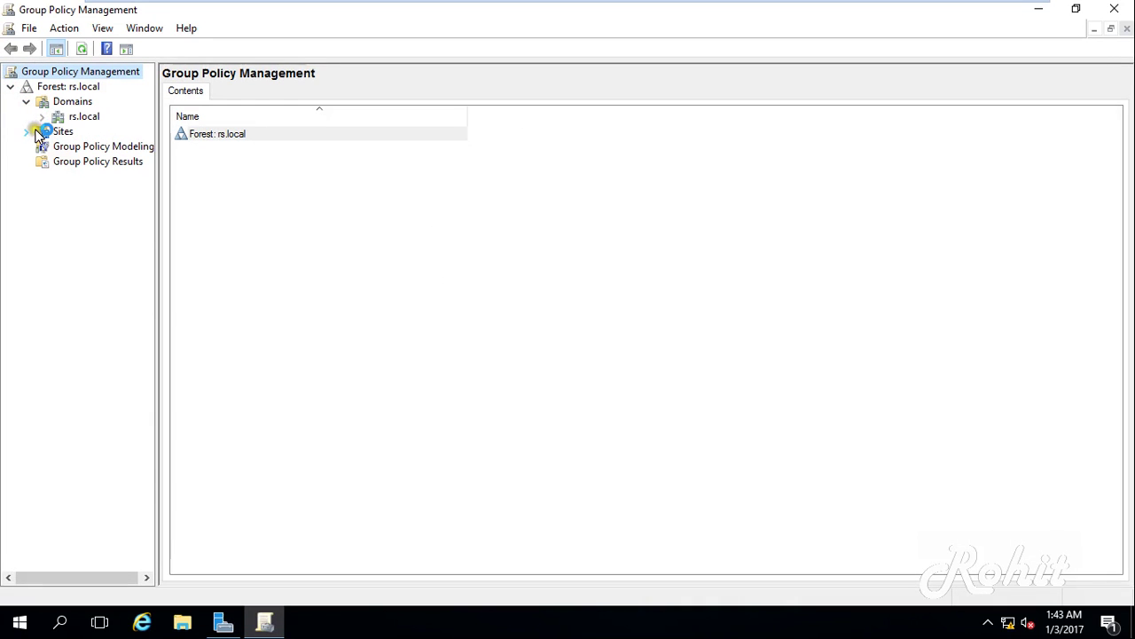
{"action": "left_click", "coordinate": [42, 117]}
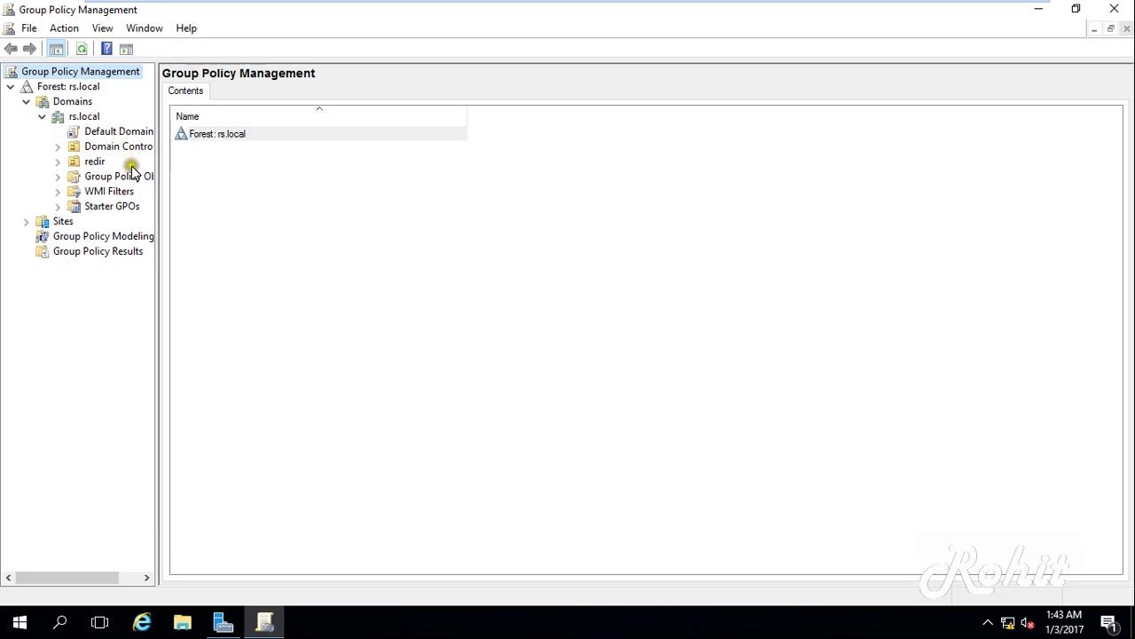
{"action": "left_click", "coordinate": [93, 163]}
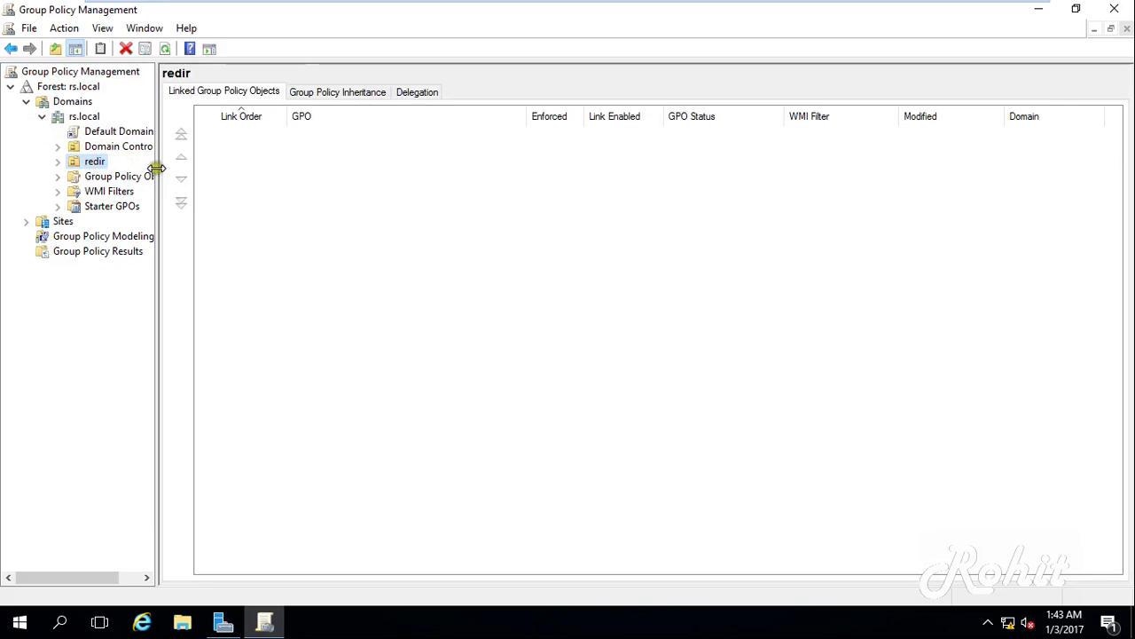
{"action": "left_click_drag", "start_coordinate": [157, 168], "coordinate": [228, 166]}
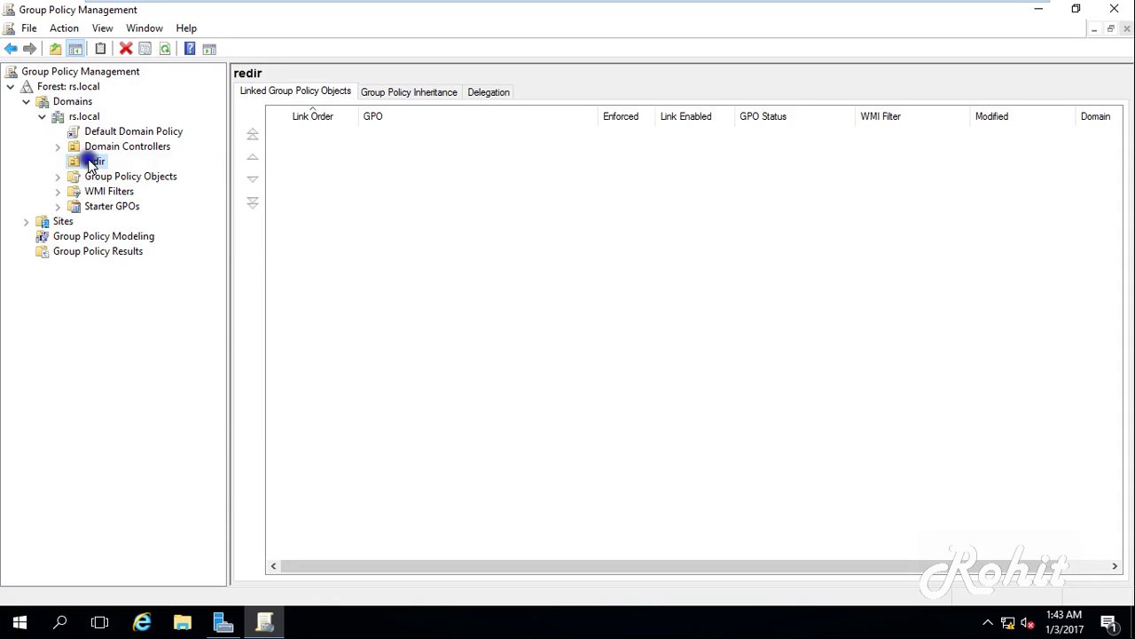
{"action": "right_click", "coordinate": [90, 162]}
{"action": "left_click", "coordinate": [188, 173]}
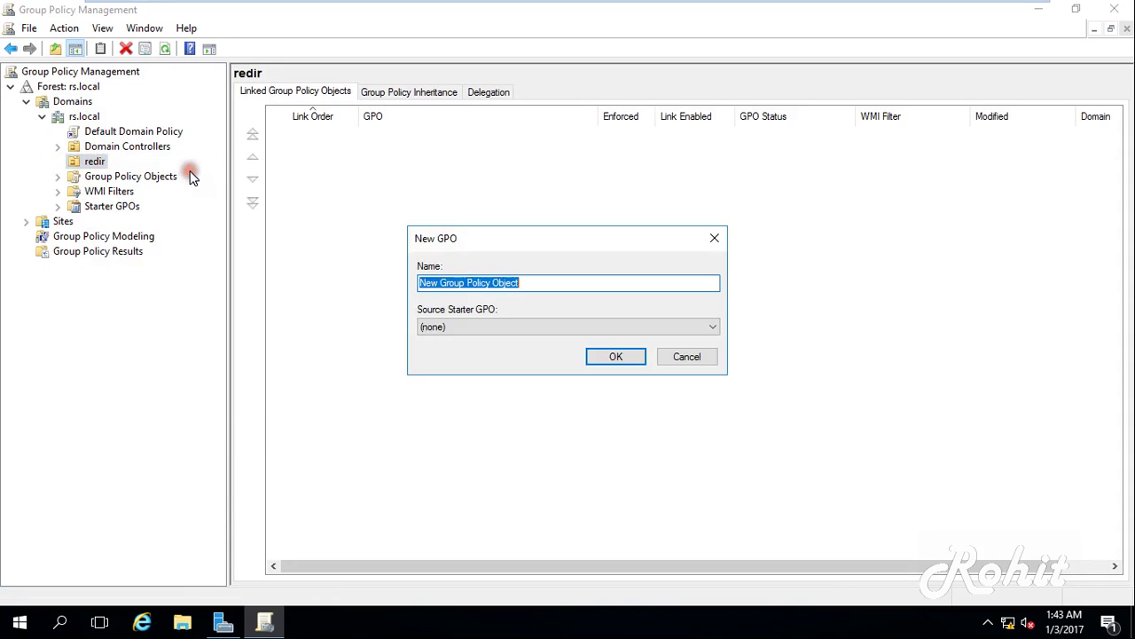
{"action": "type", "text": "Folder Redirection"}
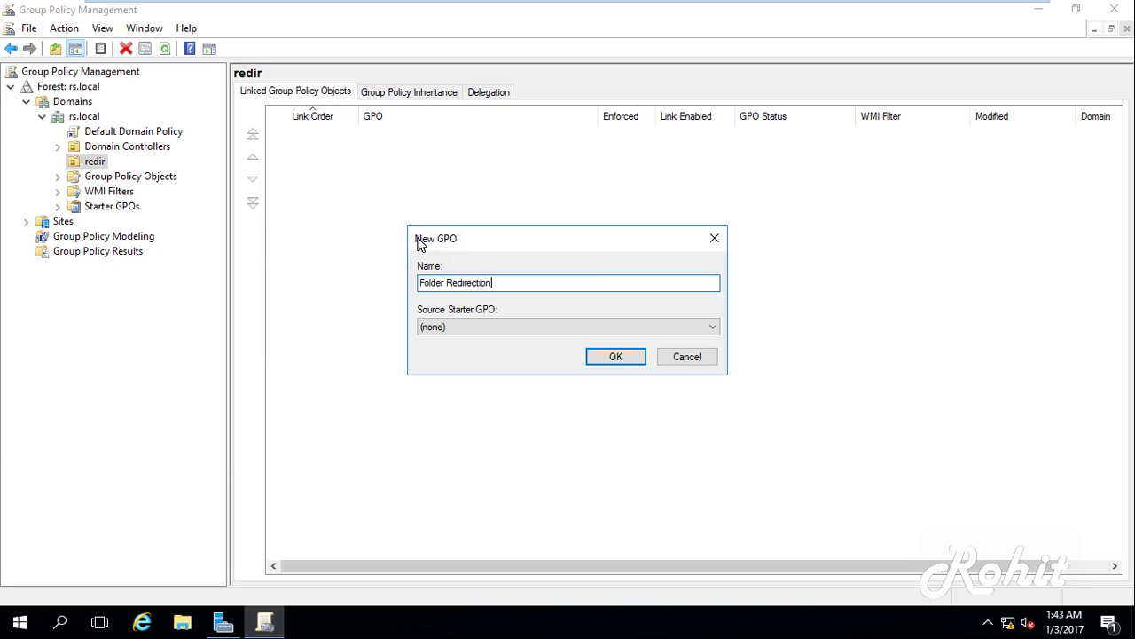
{"action": "left_click", "coordinate": [613, 353]}
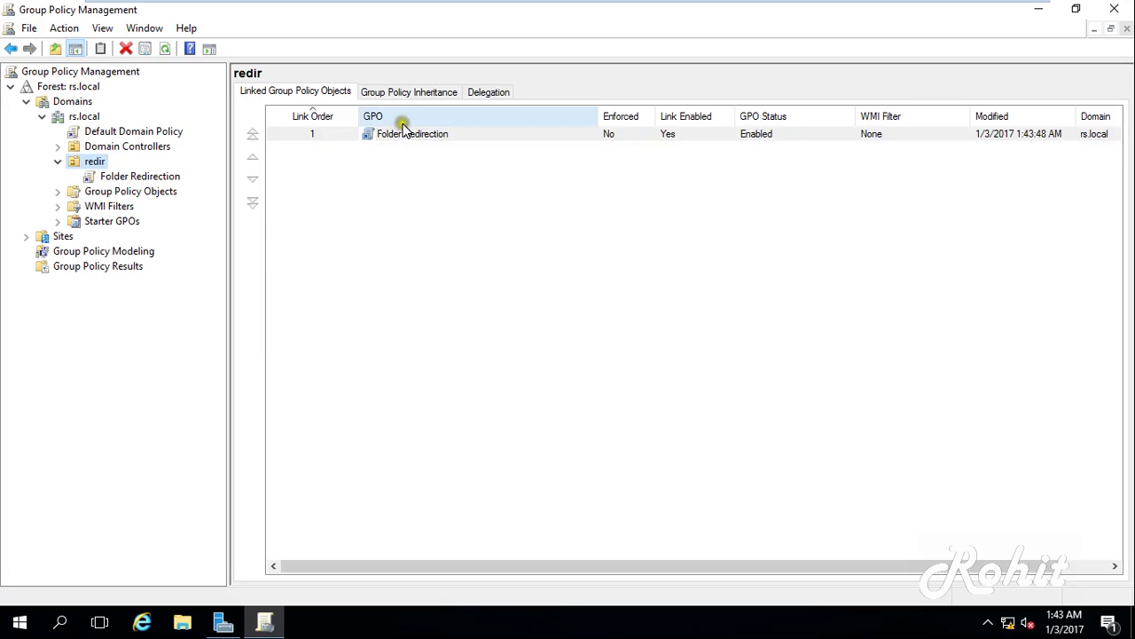
- Open the Folder Redirection GPO linked to redir for editing and maximize the editor window
{"action": "right_click", "coordinate": [414, 136]}
{"action": "left_click", "coordinate": [451, 146]}
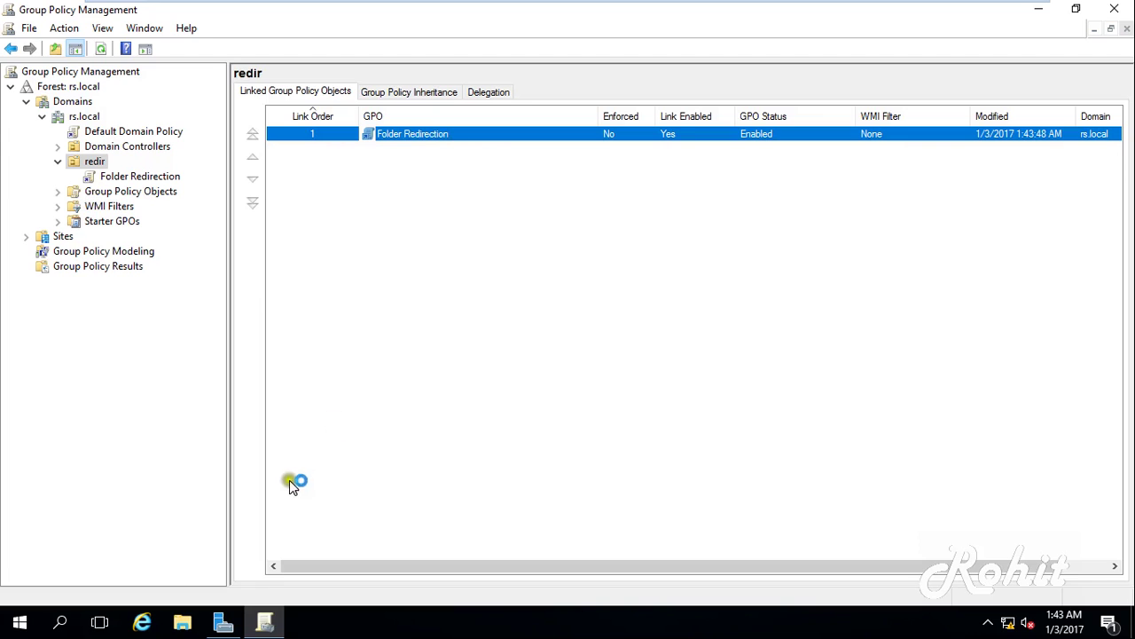
{"action": "mouse_move", "coordinate": [270, 616]}
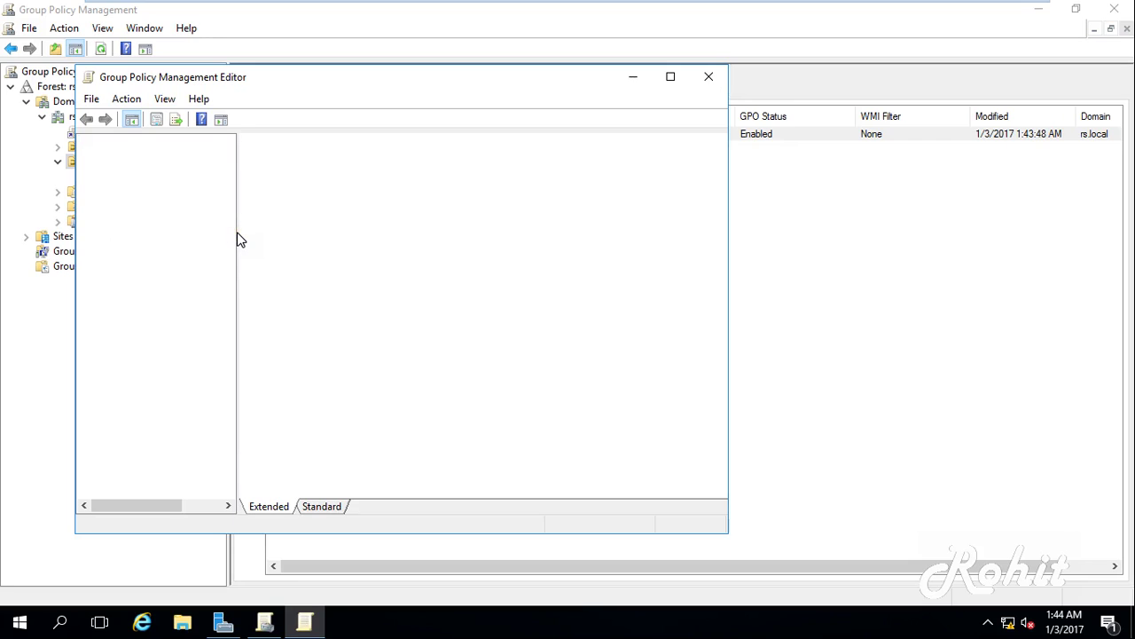
{"action": "left_click", "coordinate": [671, 78]}
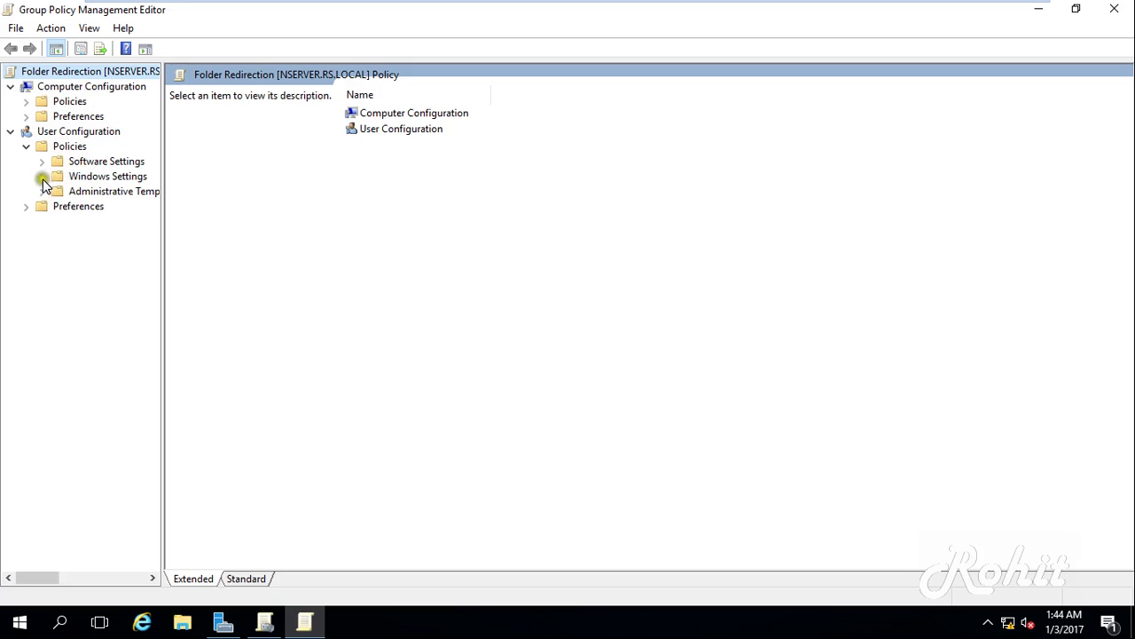
- Expand Folder Redirection within Windows Settings of the User Configuration policies, widening the tree to show full names
{"action": "left_click", "coordinate": [43, 177]}
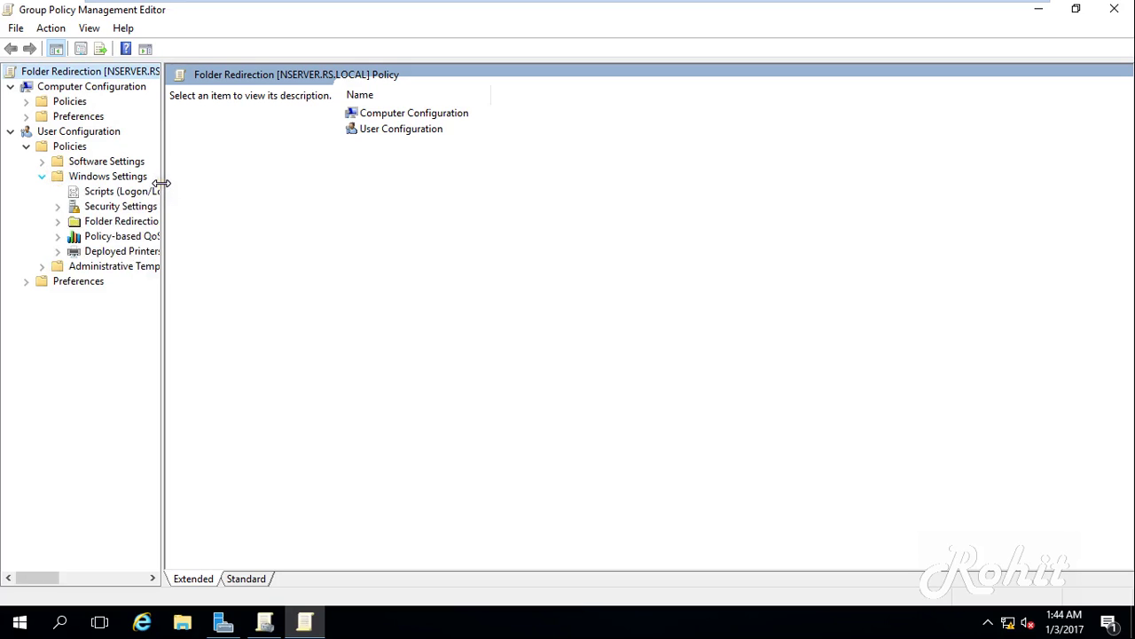
{"action": "left_click_drag", "start_coordinate": [161, 182], "coordinate": [259, 192]}
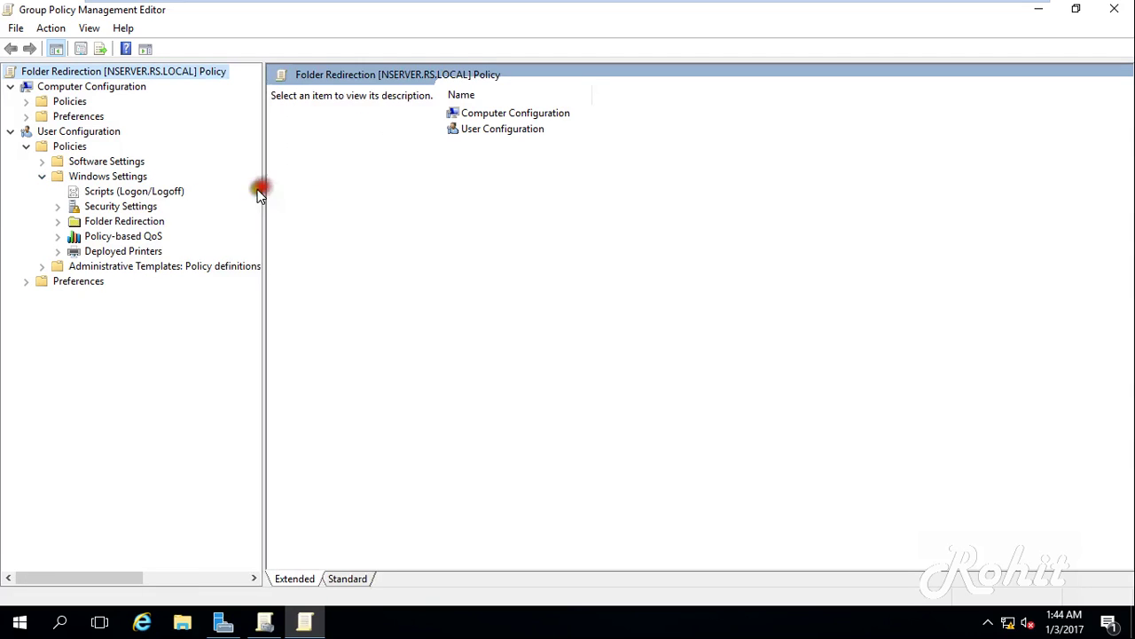
{"action": "left_click", "coordinate": [77, 221]}
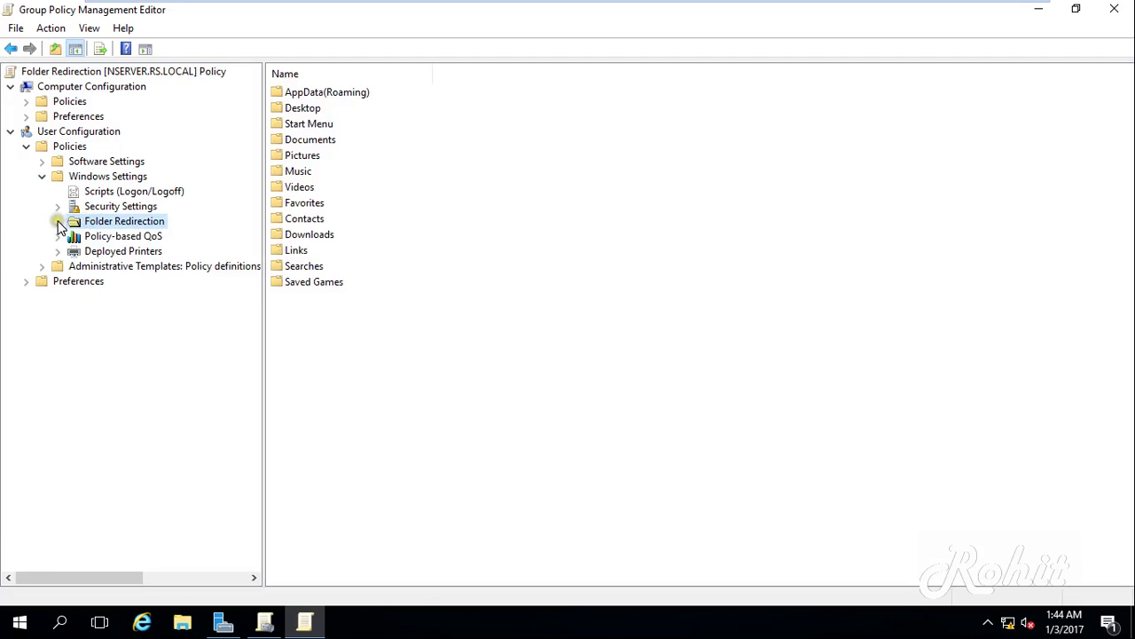
{"action": "left_click", "coordinate": [58, 222]}
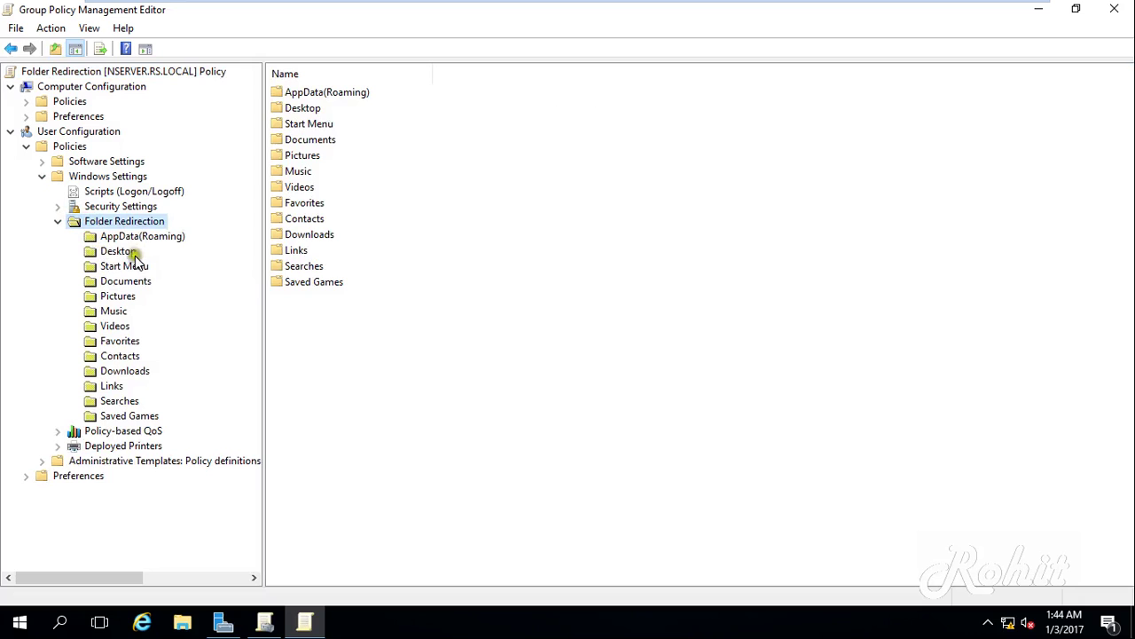
- Set the Desktop folder's redirection to Basic - Redirect everyone's folder to the same location
{"action": "right_click", "coordinate": [122, 251]}
{"action": "left_click", "coordinate": [158, 263]}
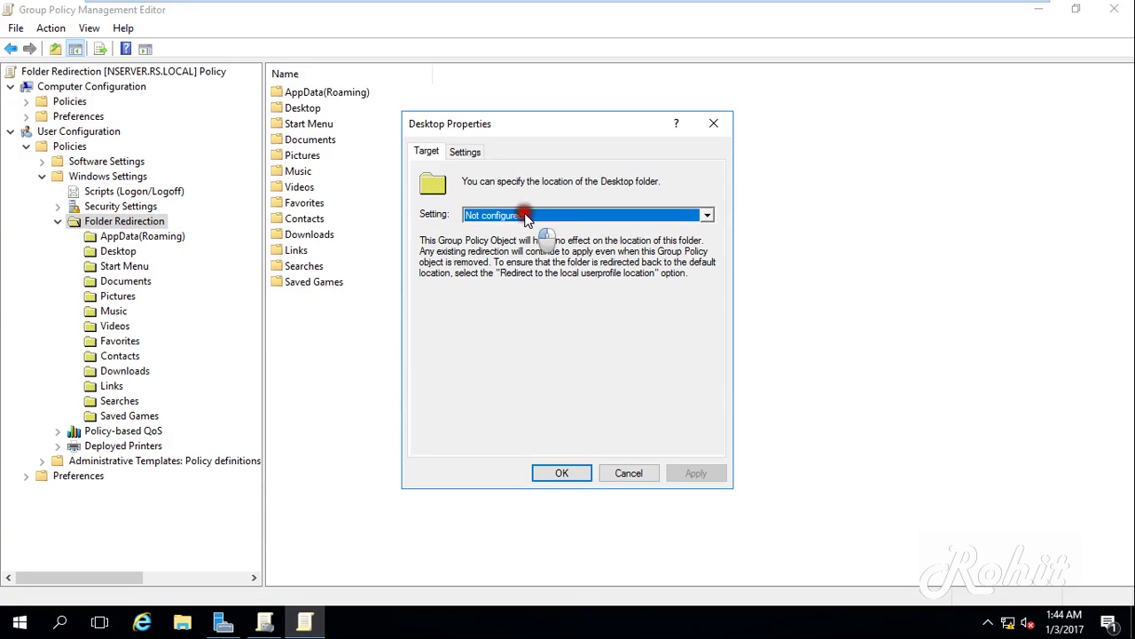
{"action": "left_click", "coordinate": [521, 216]}
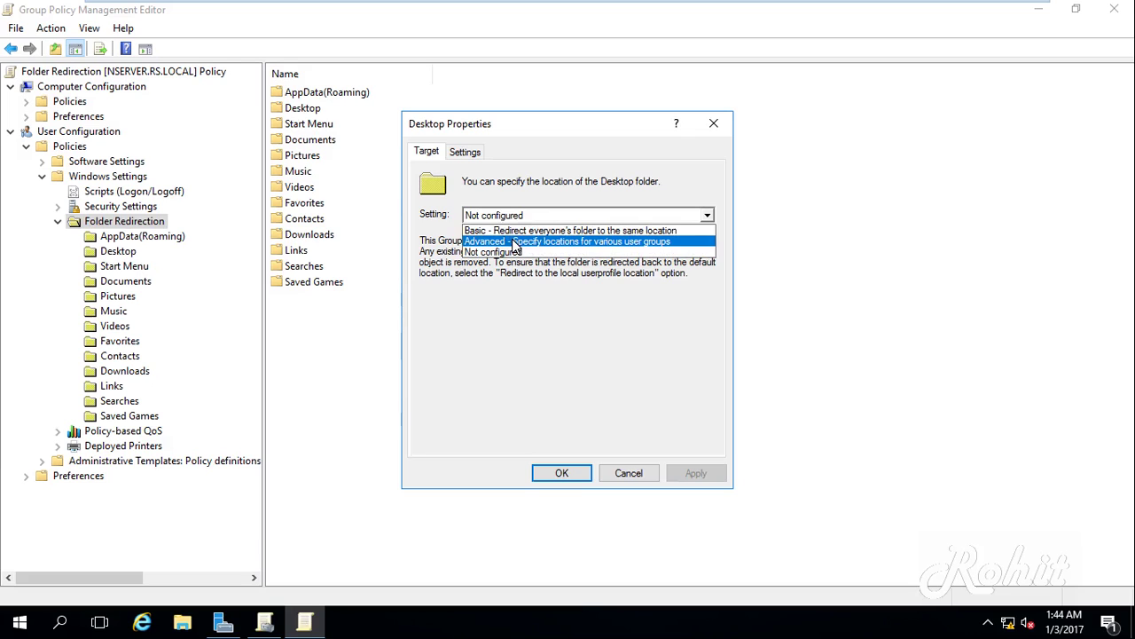
{"action": "left_click", "coordinate": [513, 230]}
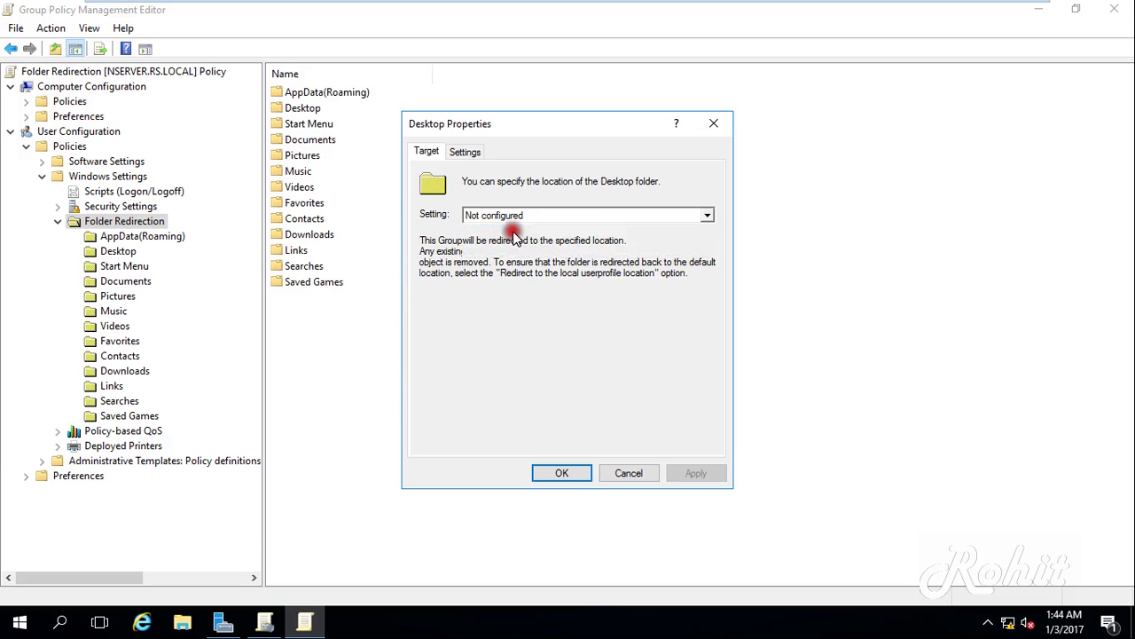
{"action": "left_click", "coordinate": [470, 357]}
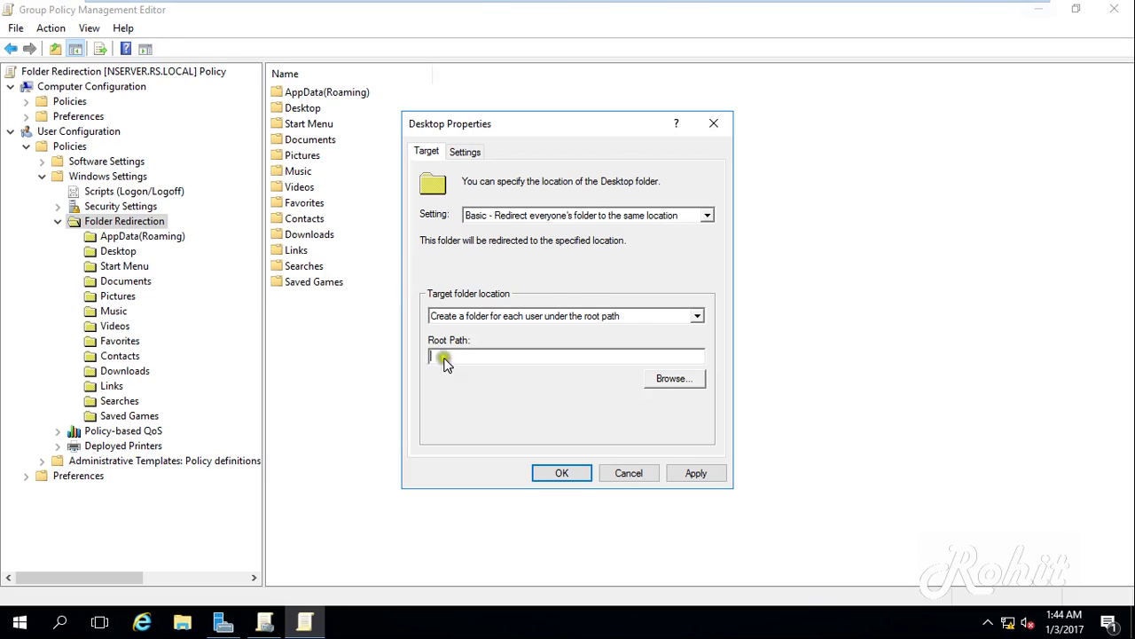
{"action": "left_click", "coordinate": [446, 356]}
- Look up the server's computer name by running hostname in a Command Prompt, then close it
{"action": "key", "text": "super+r"}
{"action": "type", "text": "cmd"}
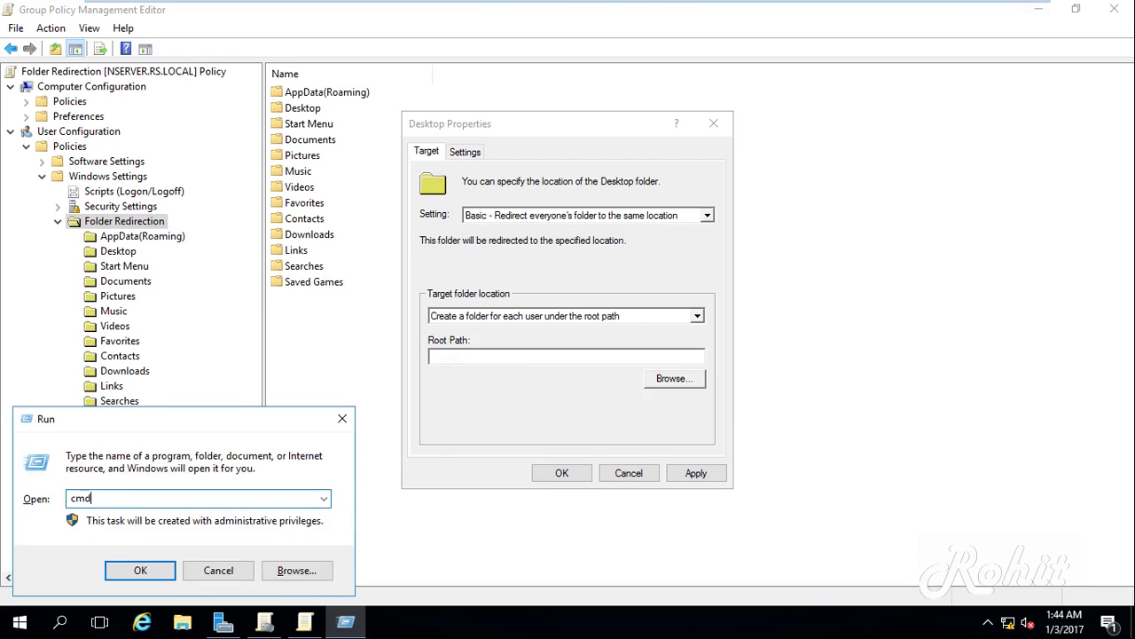
{"action": "key", "text": "Return"}
{"action": "type", "text": "h"}
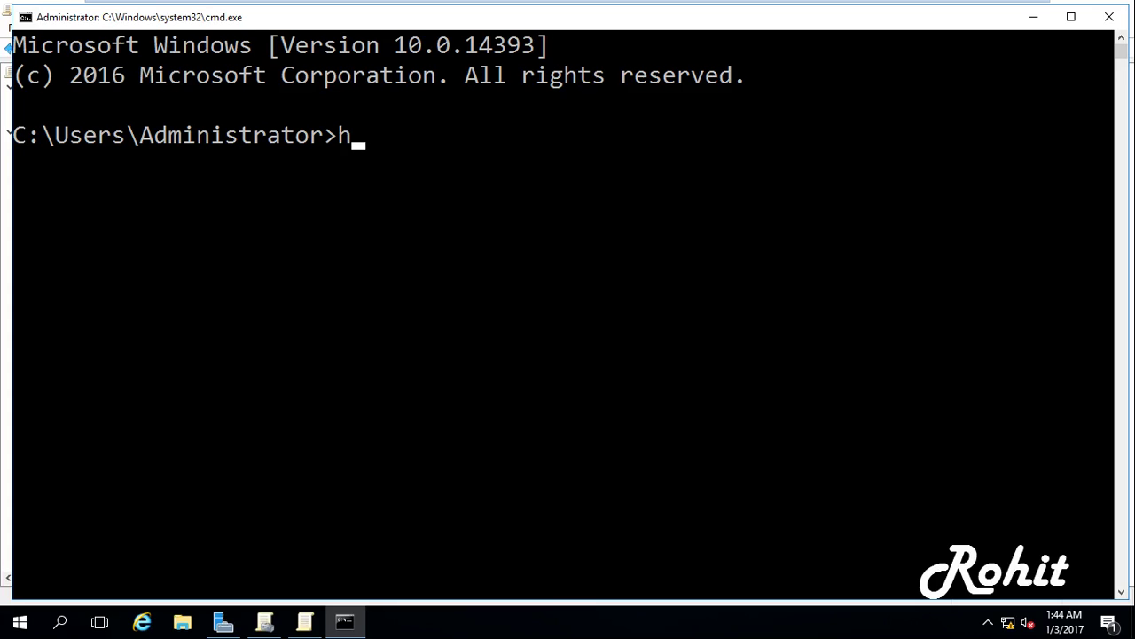
{"action": "type", "text": "ostname"}
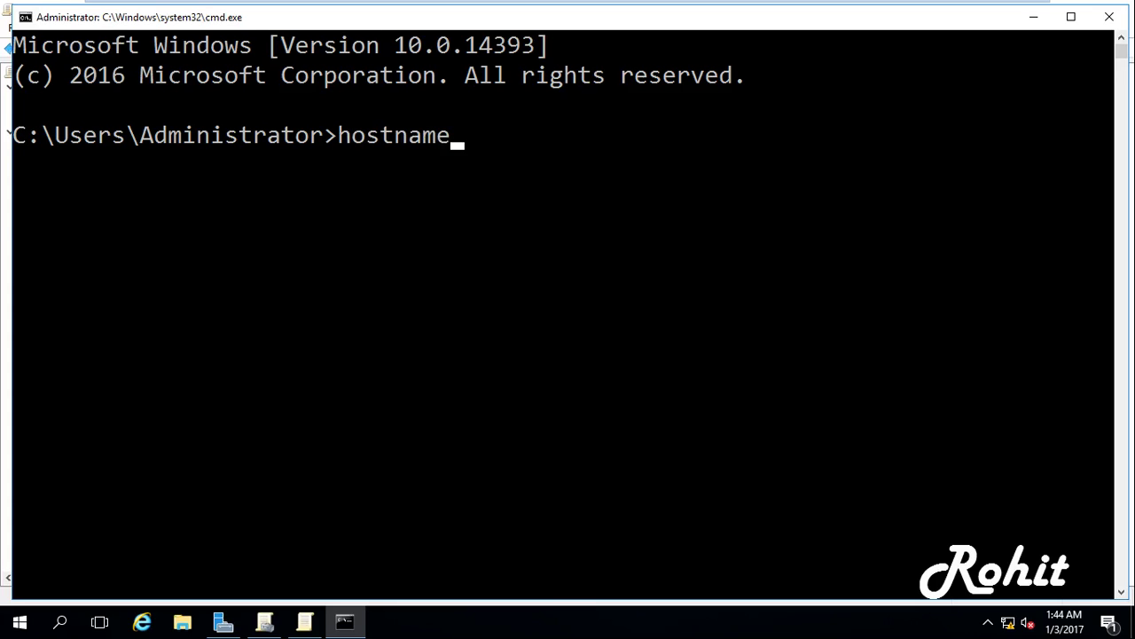
{"action": "key", "text": "Return"}
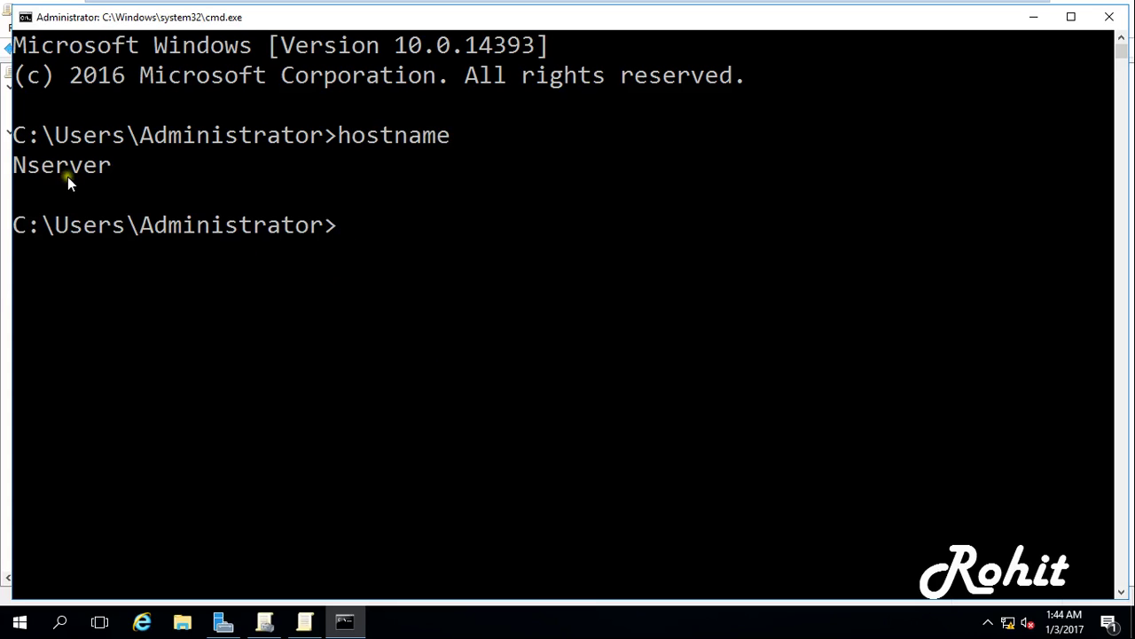
{"action": "left_click", "coordinate": [1110, 18]}
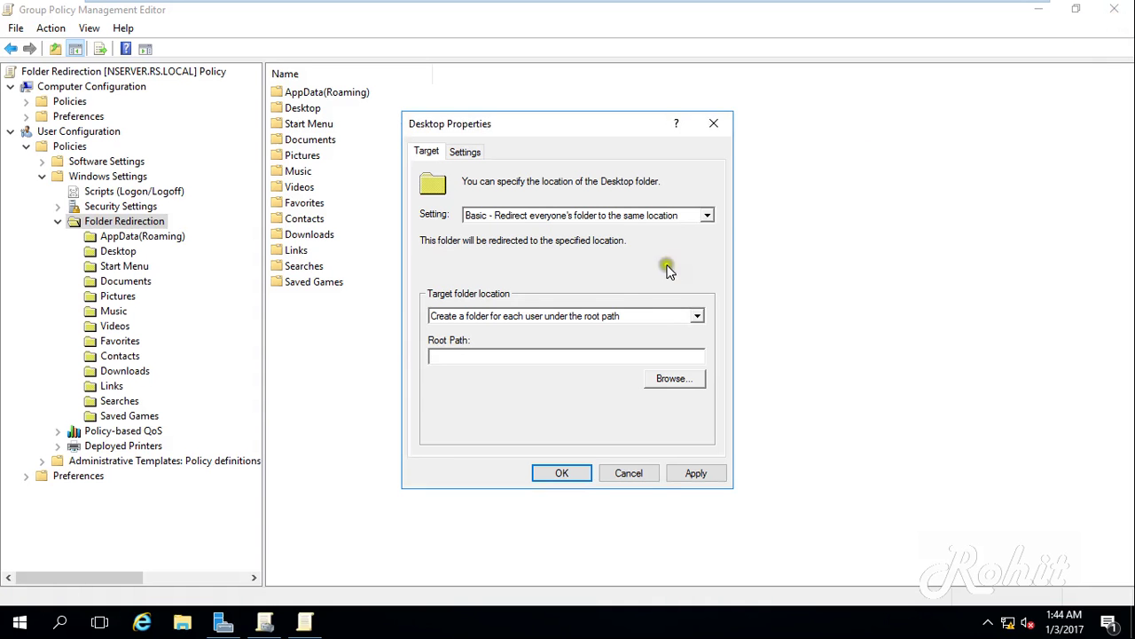
- Set the Desktop redirection root path to \\nserver\userdir and apply it, accepting the warning
{"action": "type", "text": "\\\\nserver"}
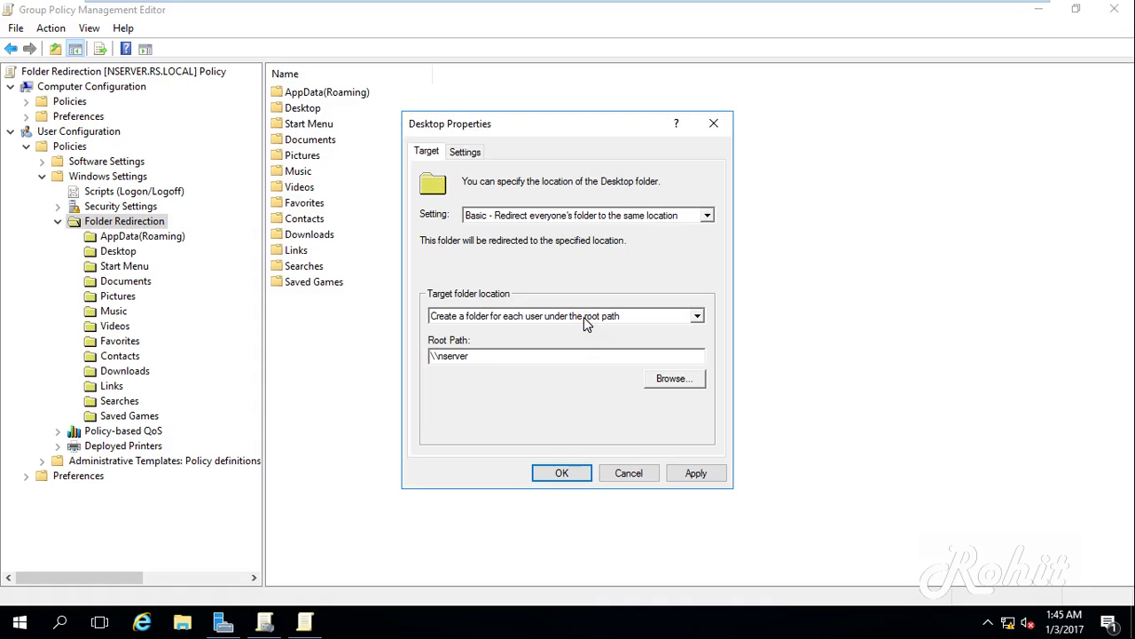
{"action": "type", "text": "\\userdi"}
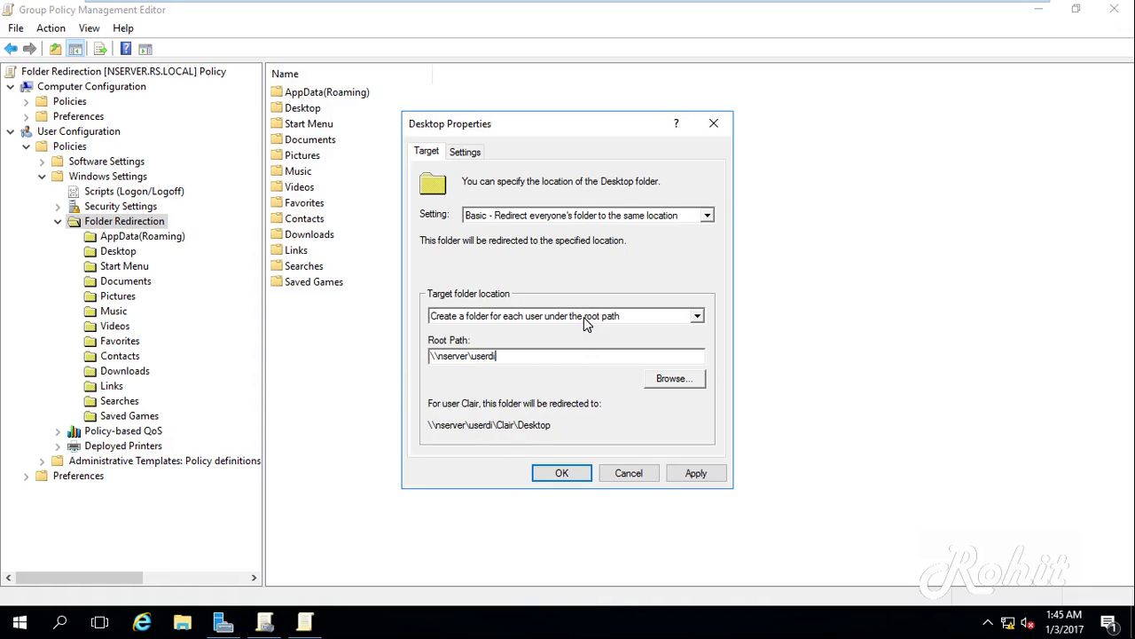
{"action": "type", "text": "r"}
{"action": "left_click_drag", "start_coordinate": [511, 358], "coordinate": [383, 357]}
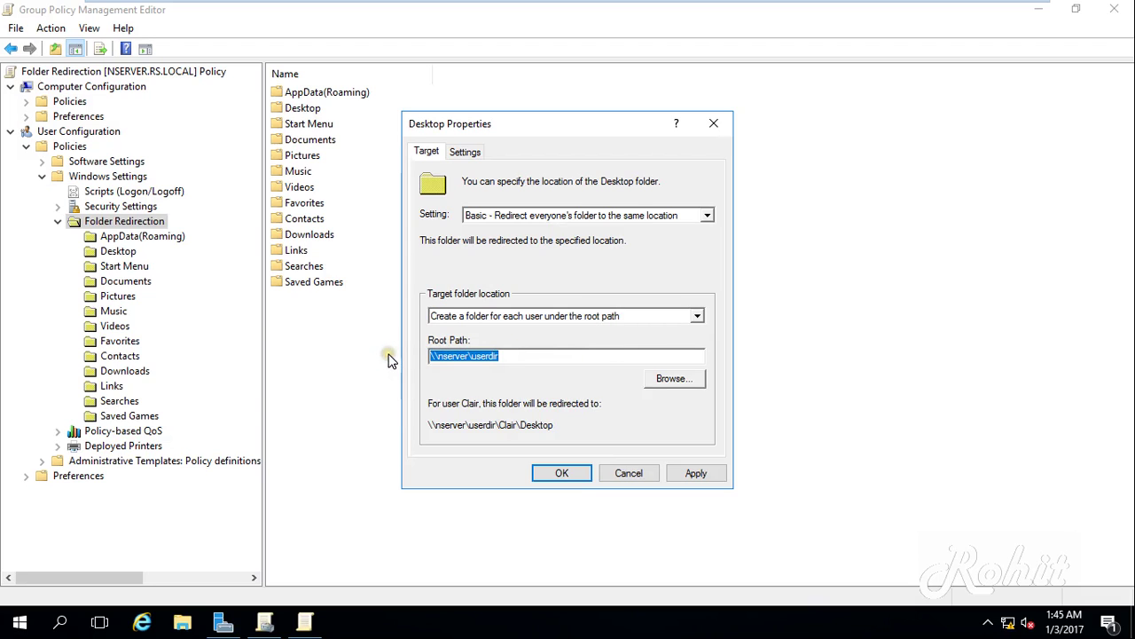
{"action": "left_click", "coordinate": [689, 472]}
{"action": "left_click", "coordinate": [645, 398]}
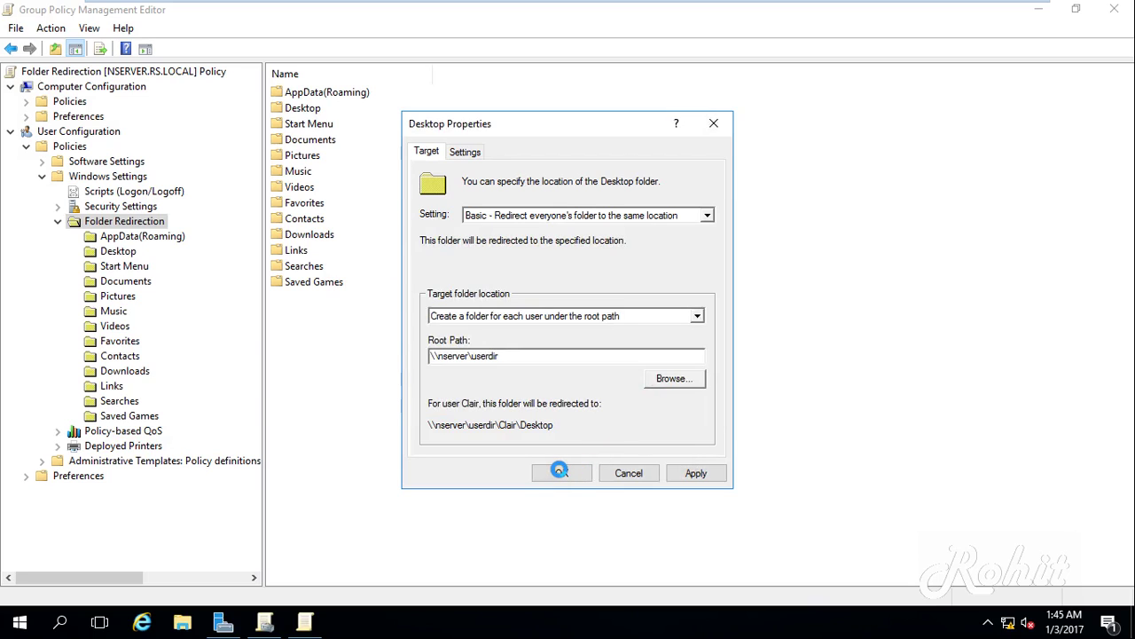
{"action": "left_click", "coordinate": [563, 473]}
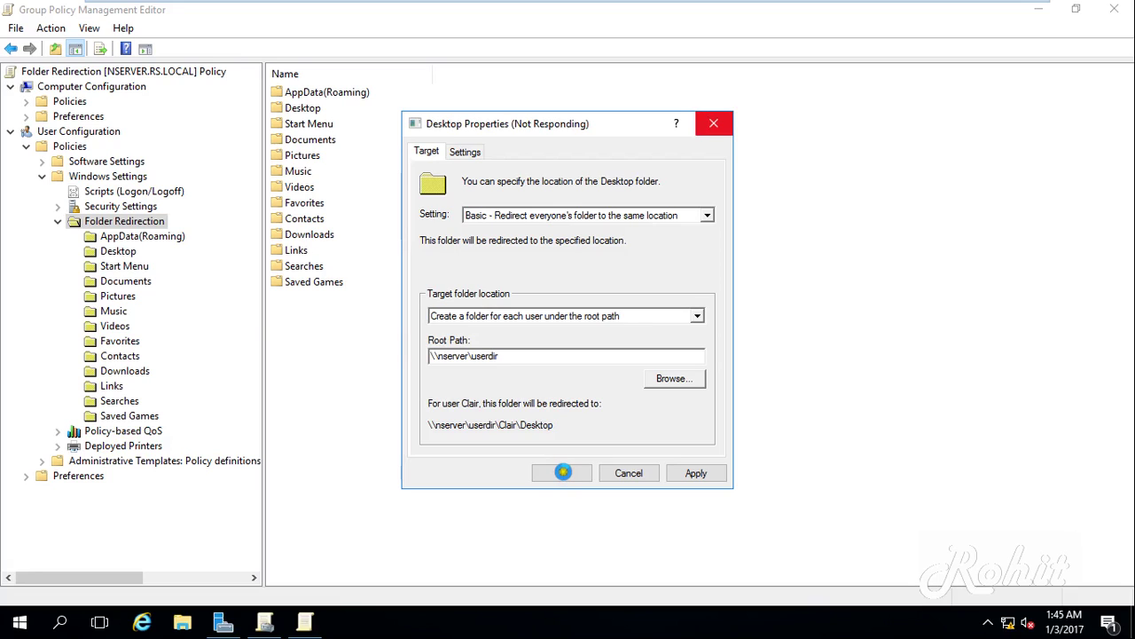
{"action": "left_click", "coordinate": [564, 472]}
{"action": "left_click", "coordinate": [564, 472]}
{"action": "left_click", "coordinate": [562, 472]}
- Close the Desktop properties and open the network location \\nserver through the Run dialog
{"action": "key", "text": "super+r"}
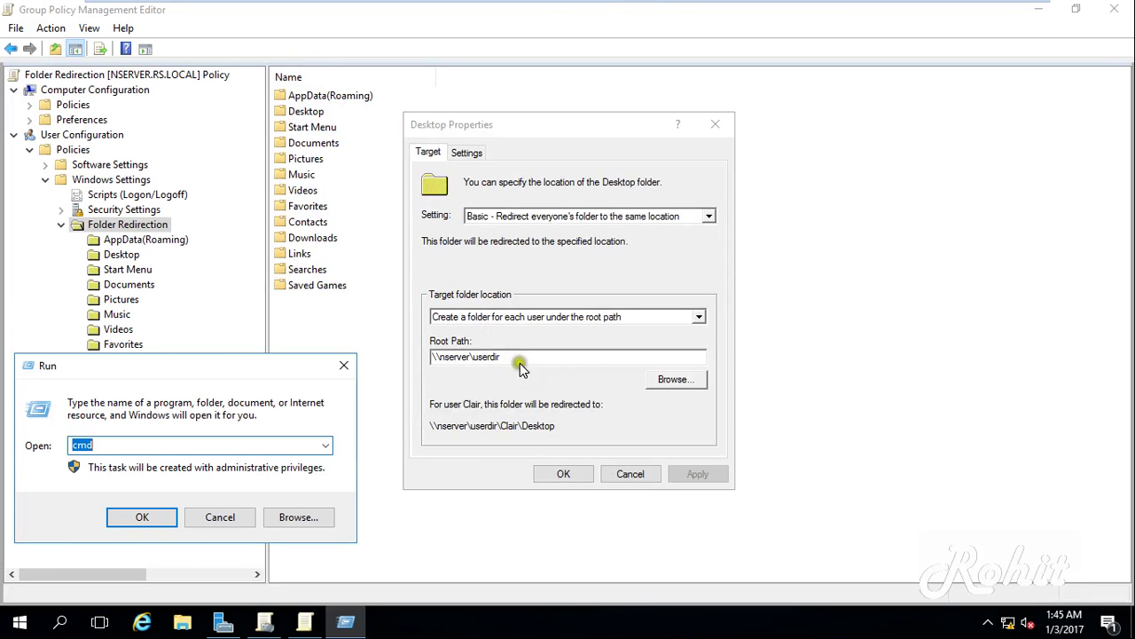
{"action": "left_click", "coordinate": [560, 475]}
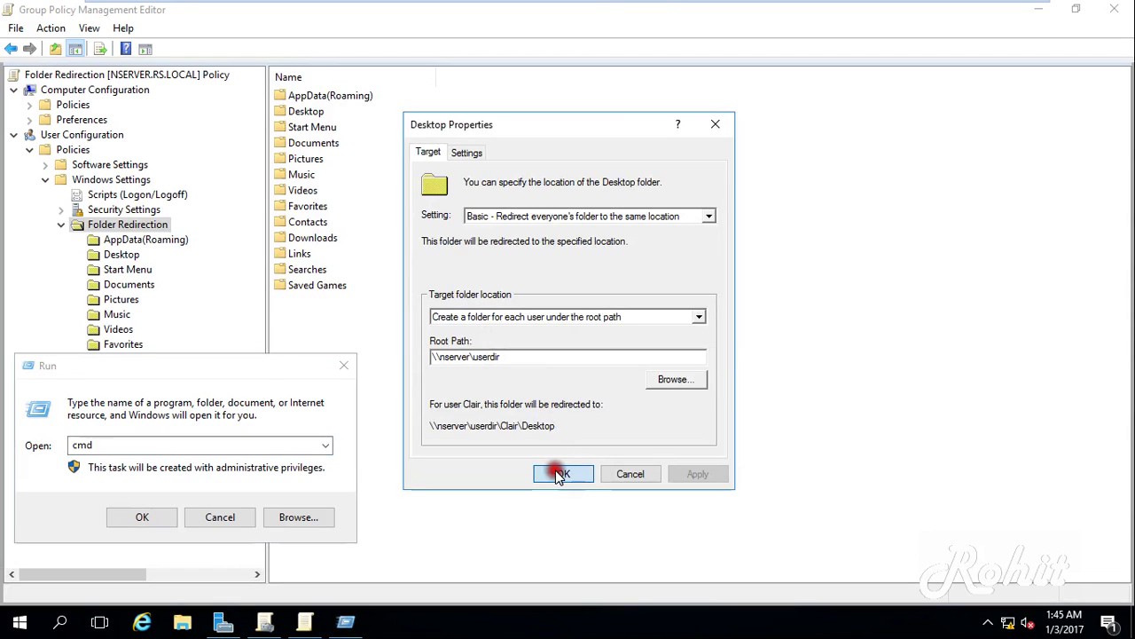
{"action": "type", "text": "\\\\"}
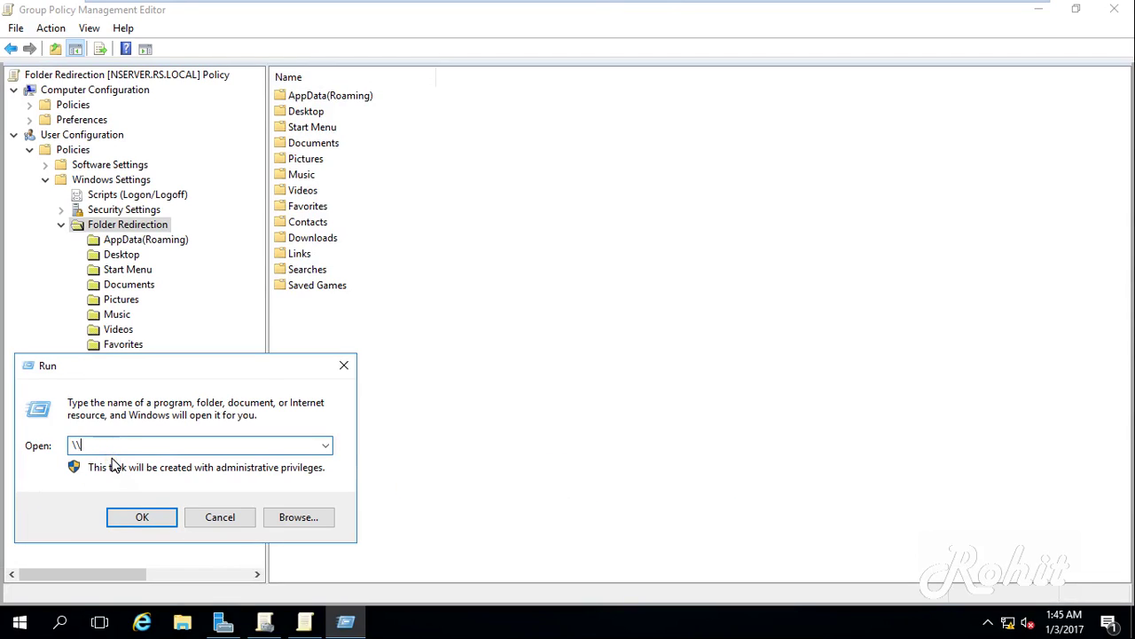
{"action": "type", "text": "nserver"}
{"action": "key", "text": "Return"}
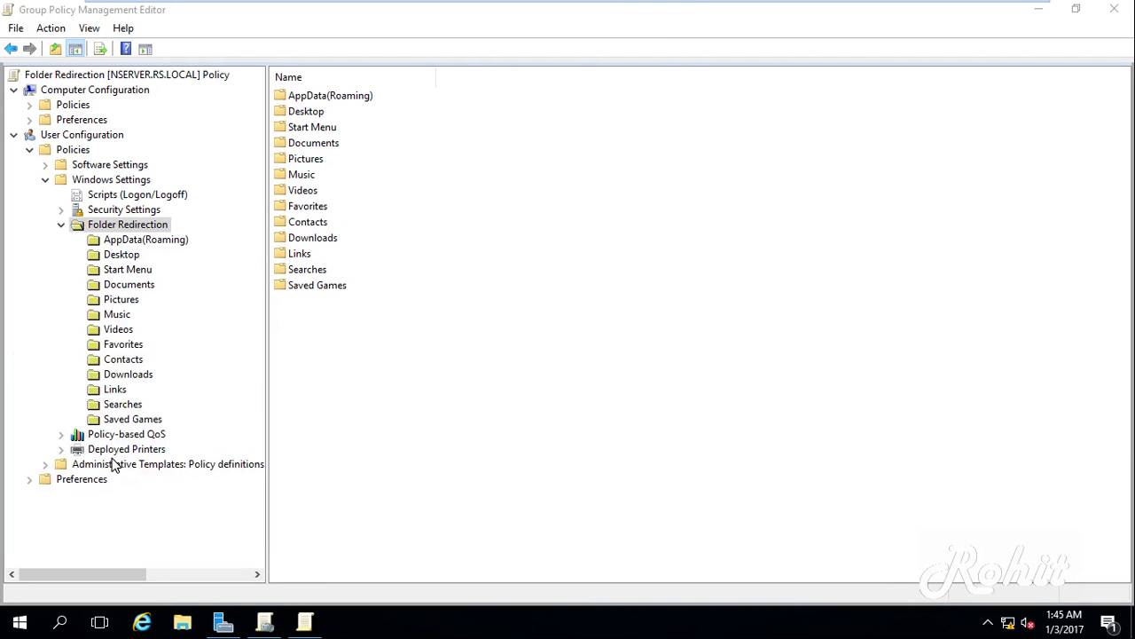
- Set the Documents folder's redirection to Basic - Redirect everyone's folder to the same location
{"action": "left_click", "coordinate": [129, 270]}
{"action": "left_click", "coordinate": [114, 283]}
{"action": "right_click", "coordinate": [115, 285]}
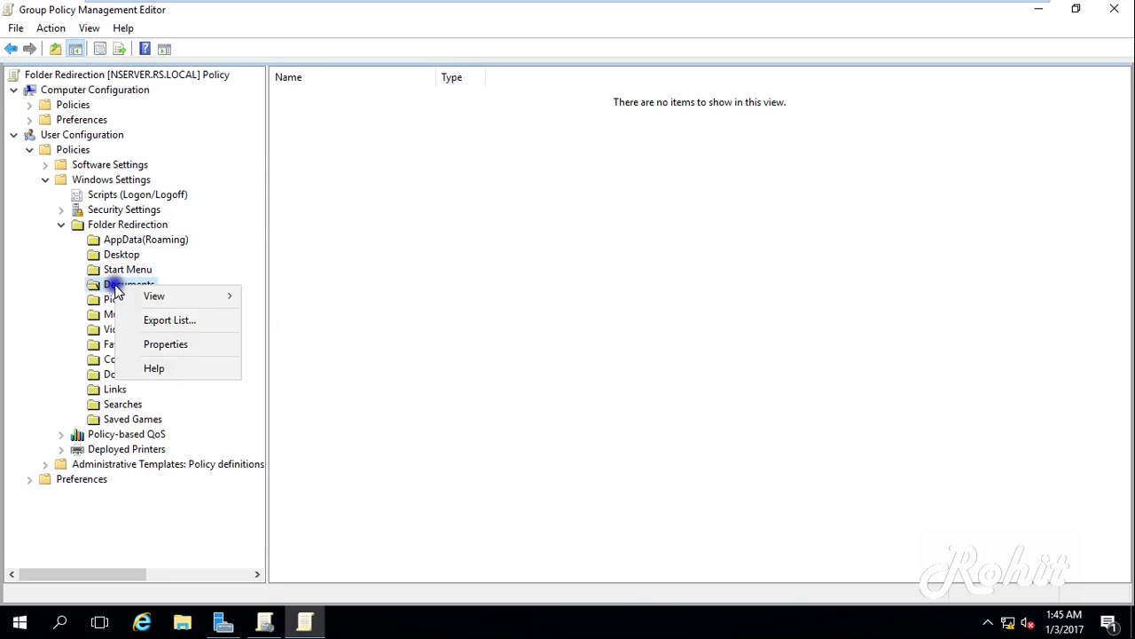
{"action": "left_click", "coordinate": [171, 345]}
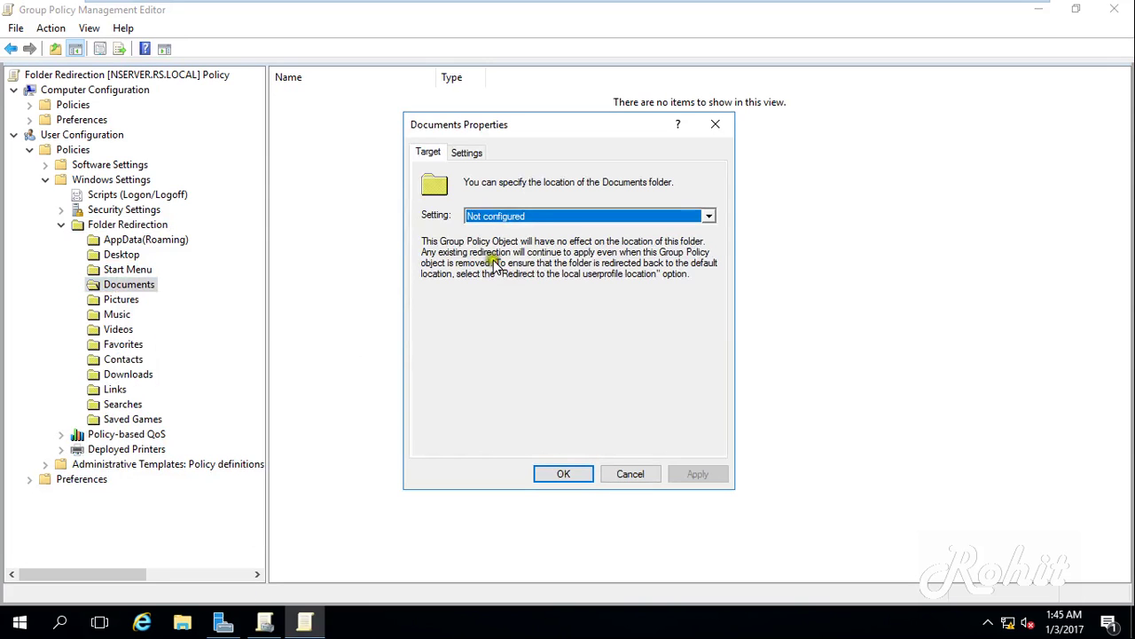
{"action": "left_click", "coordinate": [519, 224]}
{"action": "left_click", "coordinate": [499, 233]}
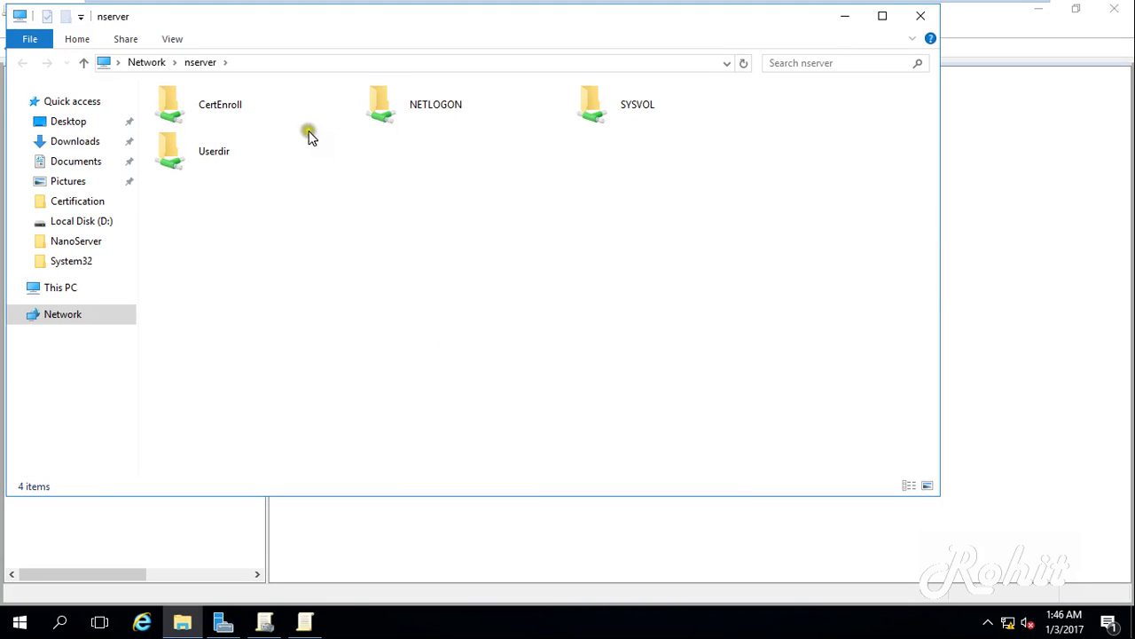
- Open the Userdir share on nserver, copy its network path, and close the File Explorer window
{"action": "left_click", "coordinate": [188, 163]}
{"action": "double_click", "coordinate": [188, 163]}
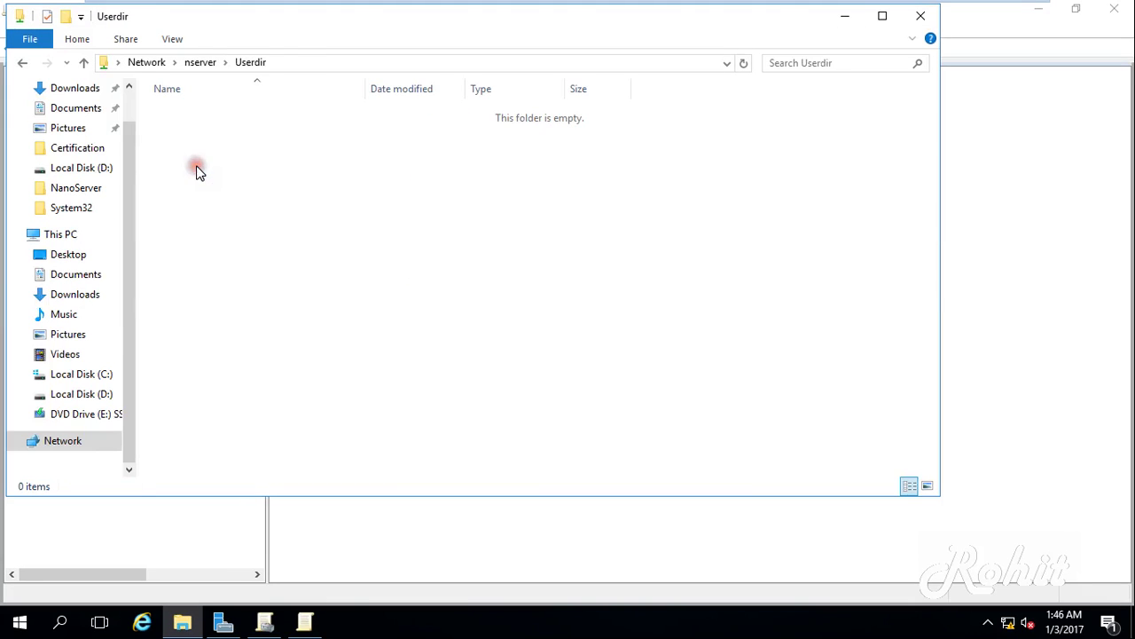
{"action": "left_click", "coordinate": [293, 57]}
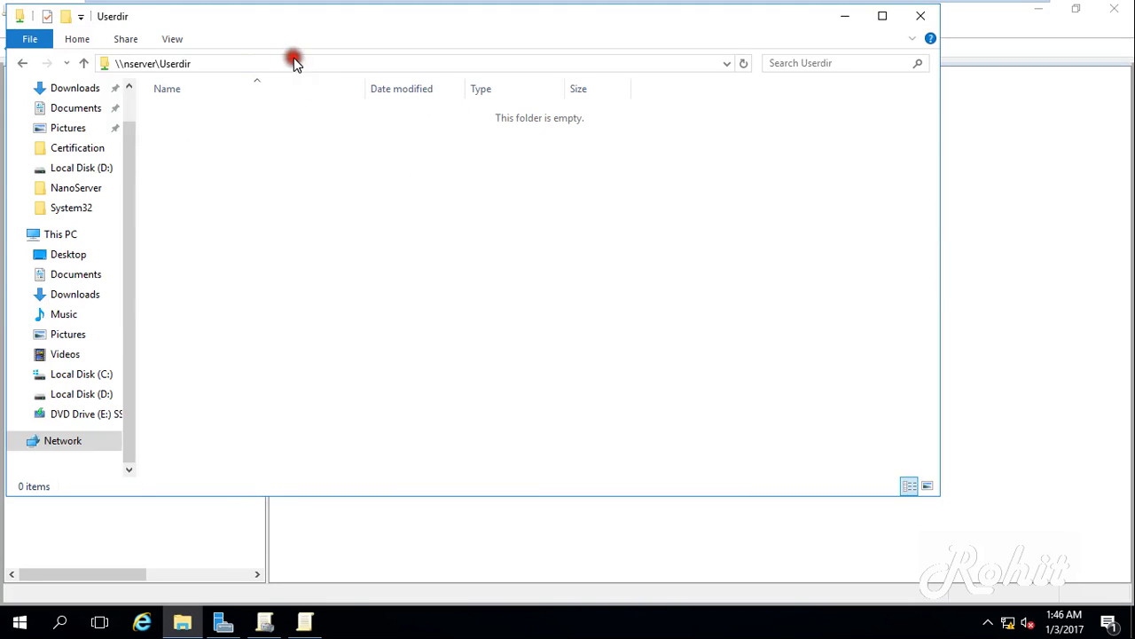
{"action": "right_click", "coordinate": [160, 58]}
{"action": "left_click", "coordinate": [196, 113]}
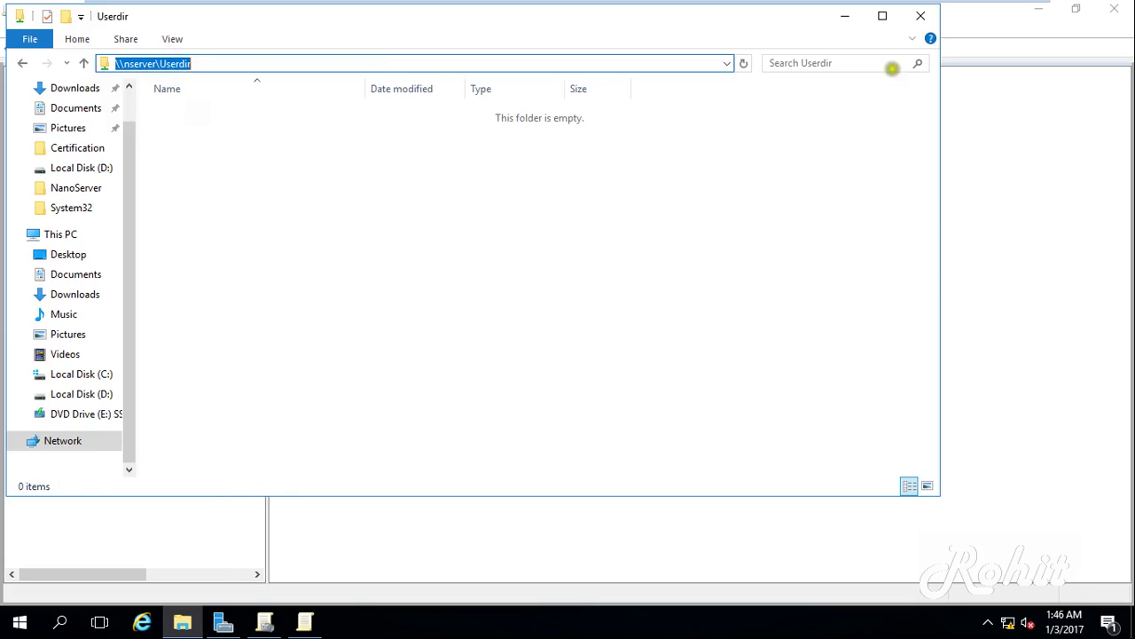
{"action": "left_click", "coordinate": [919, 21]}
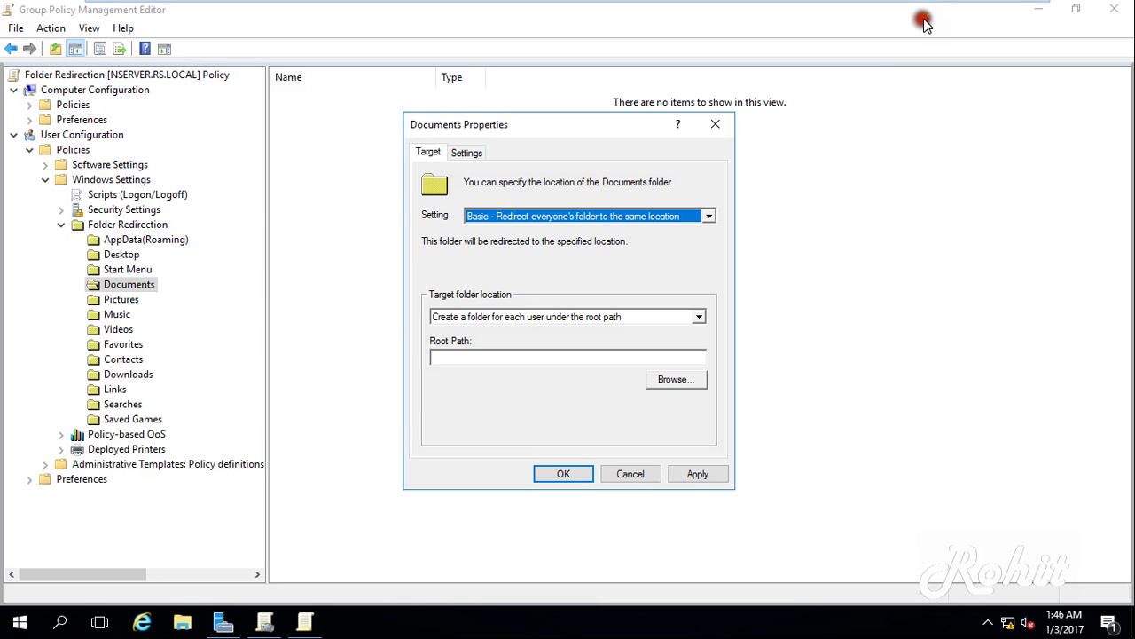
- Paste \\nserver\Userdir as the Documents root path, apply it accepting the warning, and close the properties
{"action": "left_click", "coordinate": [455, 355]}
{"action": "right_click", "coordinate": [455, 355]}
{"action": "left_click", "coordinate": [476, 426]}
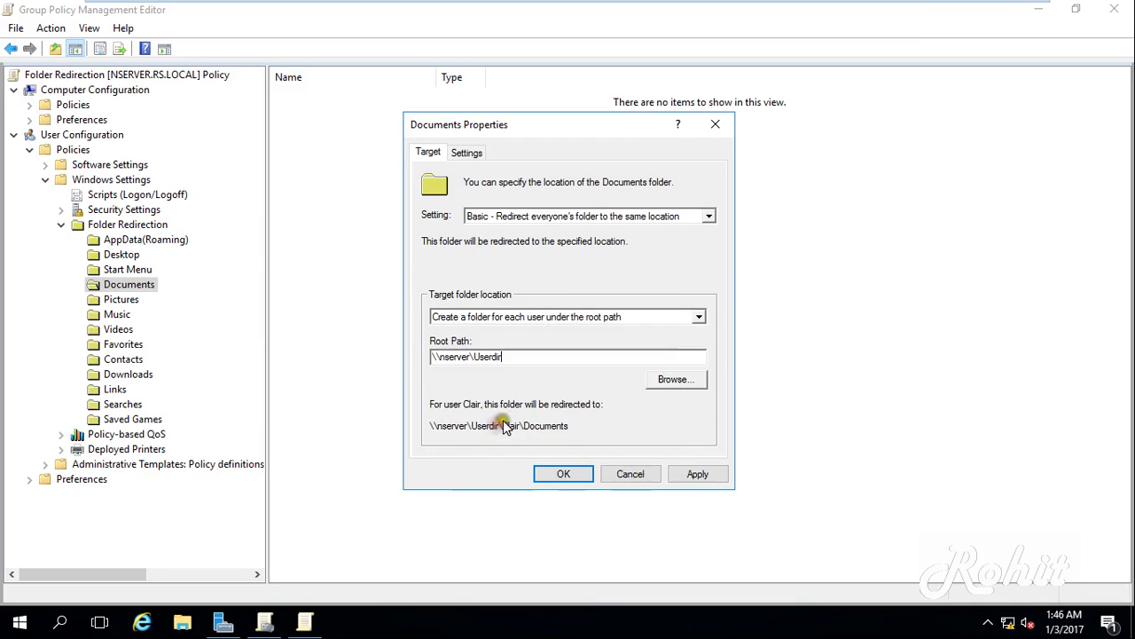
{"action": "left_click", "coordinate": [677, 475]}
{"action": "left_click", "coordinate": [646, 399]}
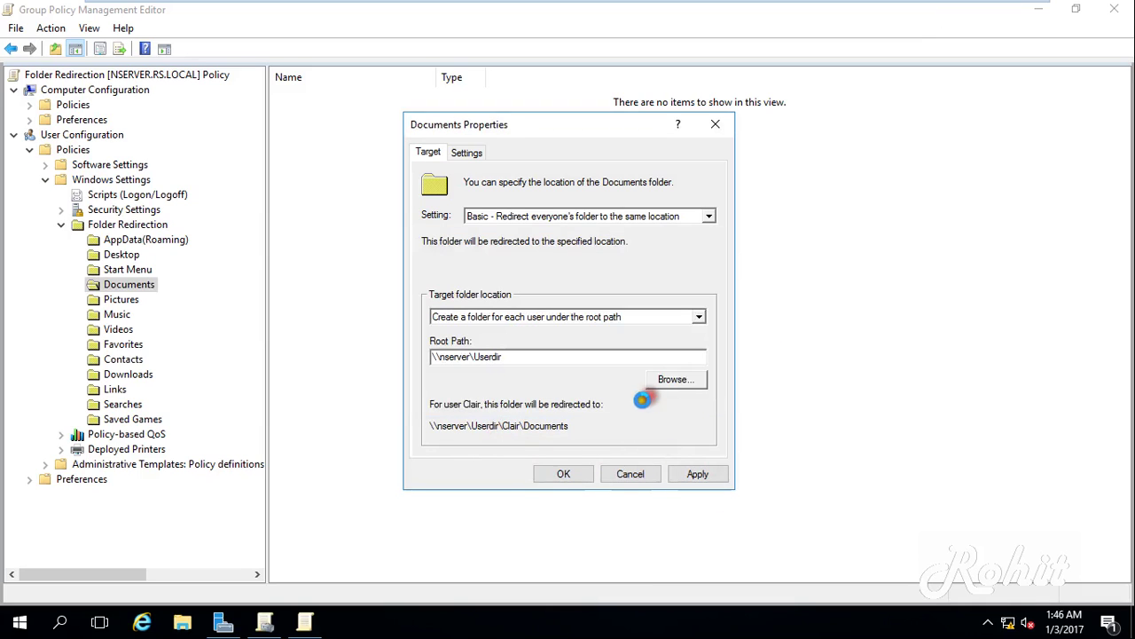
{"action": "left_click", "coordinate": [563, 474]}
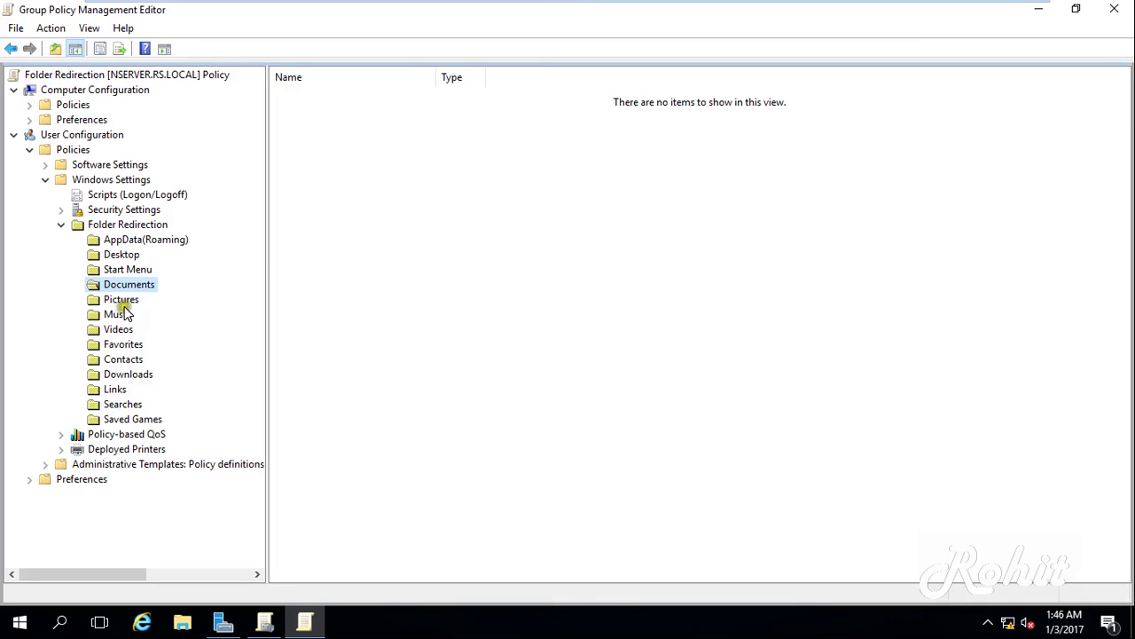
- Set the Downloads folder's redirection to Basic - Redirect everyone's folder to the same location
{"action": "right_click", "coordinate": [136, 376]}
{"action": "left_click", "coordinate": [158, 384]}
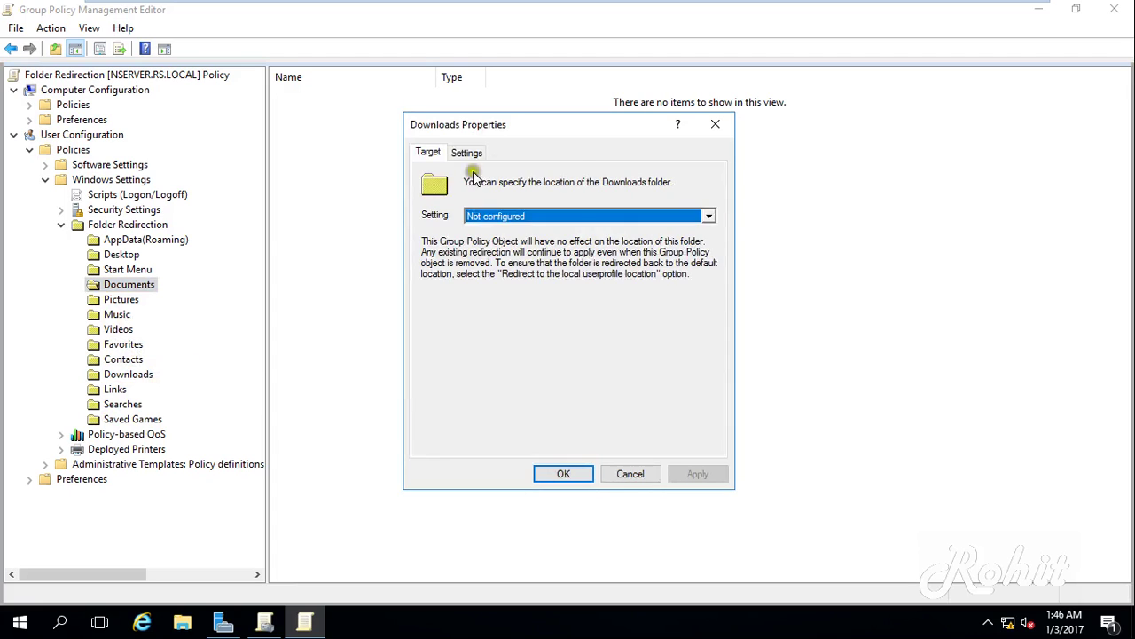
{"action": "left_click", "coordinate": [549, 220]}
{"action": "left_click", "coordinate": [521, 228]}
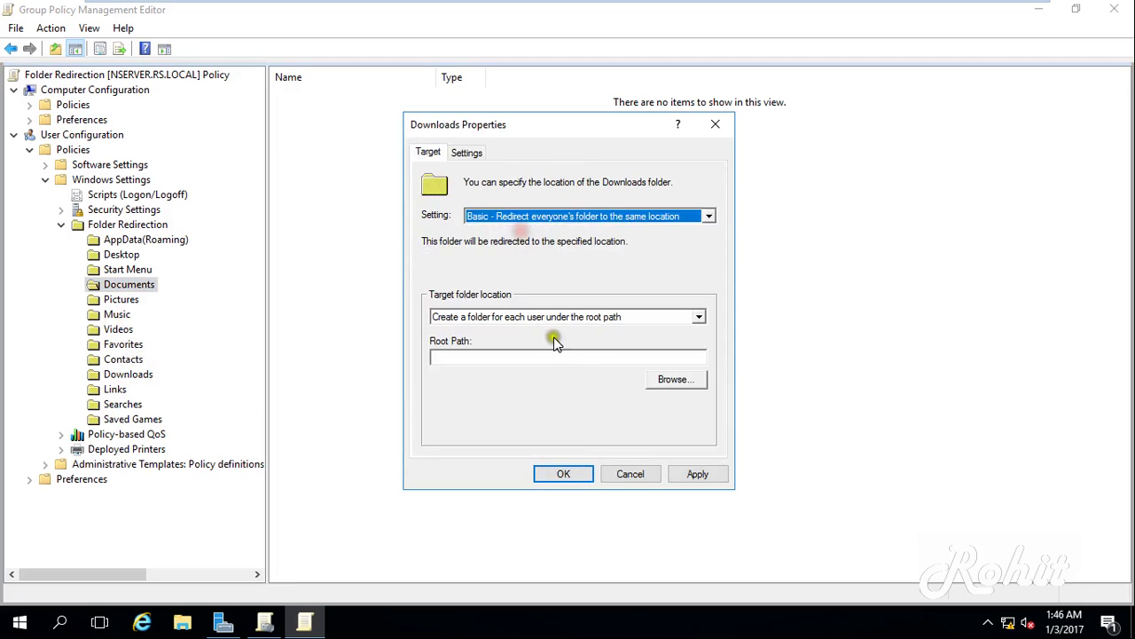
- Paste \\nserver\Userdir as the Downloads root path, apply it accepting the warning, and close the properties
{"action": "right_click", "coordinate": [543, 358]}
{"action": "left_click", "coordinate": [586, 429]}
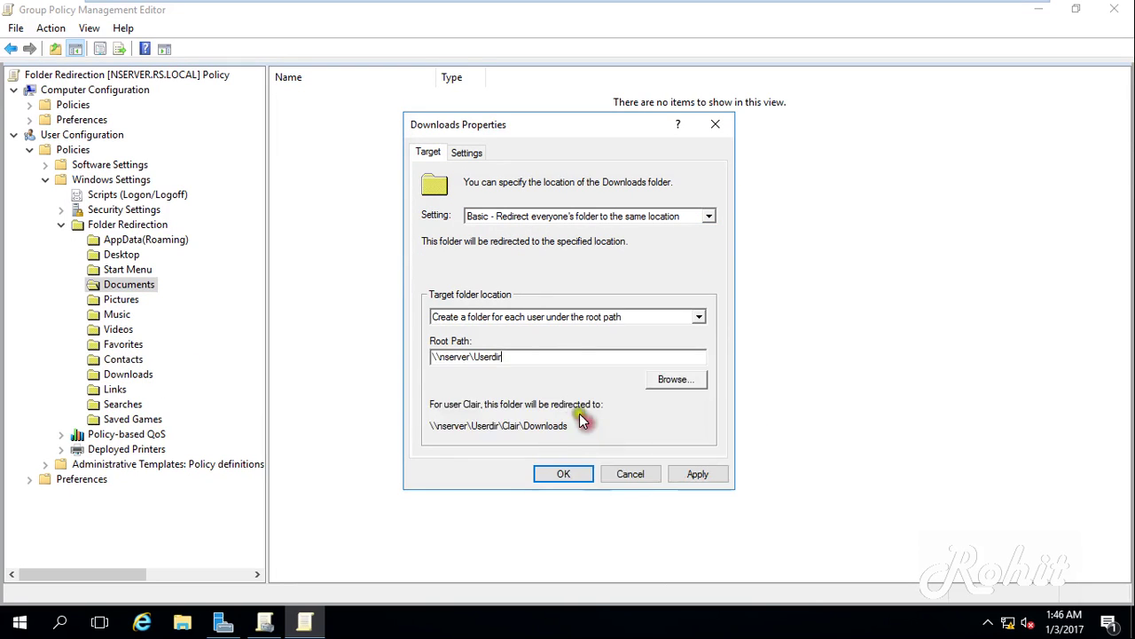
{"action": "left_click", "coordinate": [697, 474]}
{"action": "left_click", "coordinate": [637, 401]}
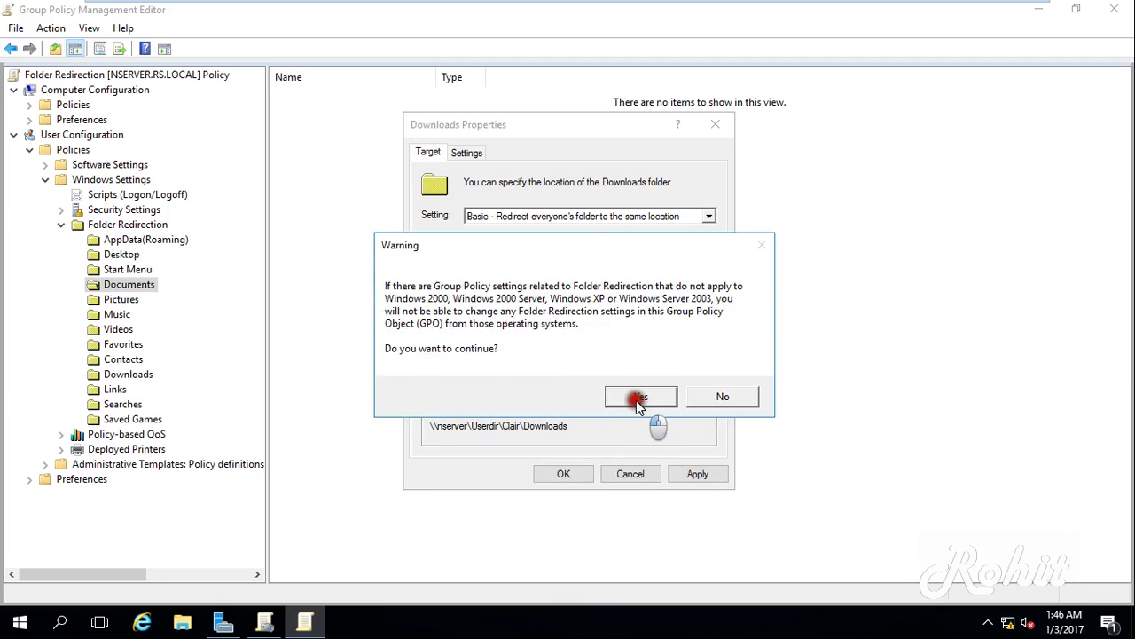
{"action": "left_click", "coordinate": [564, 473]}
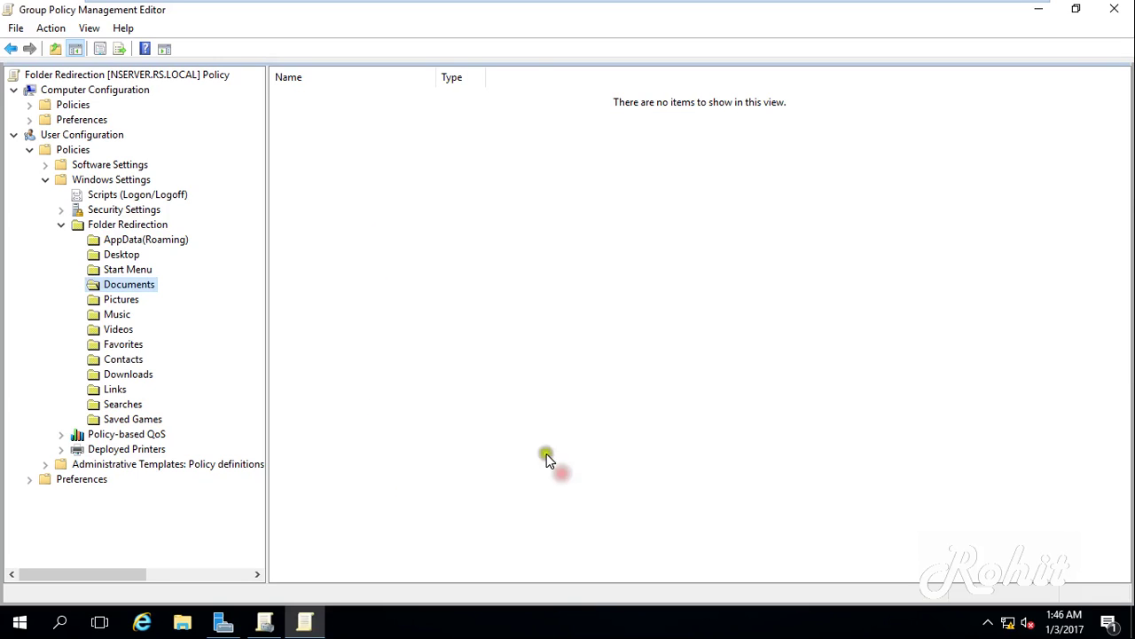
- Close the Group Policy Management Editor, Group Policy Management and Server Manager windows
{"action": "left_click", "coordinate": [1120, 13]}
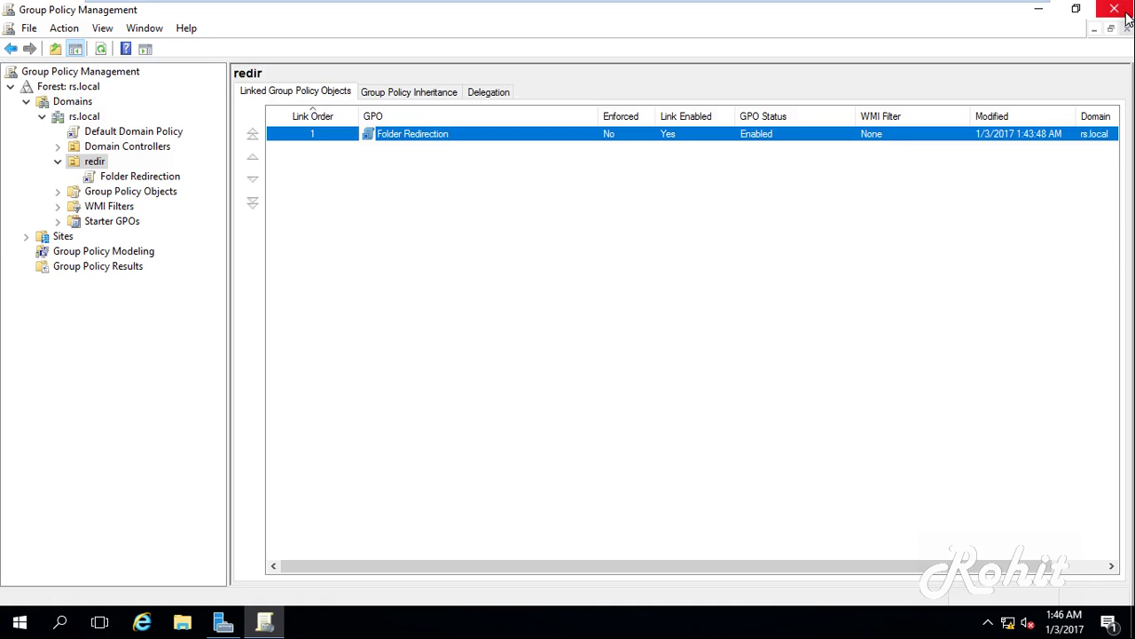
{"action": "left_click", "coordinate": [1120, 11]}
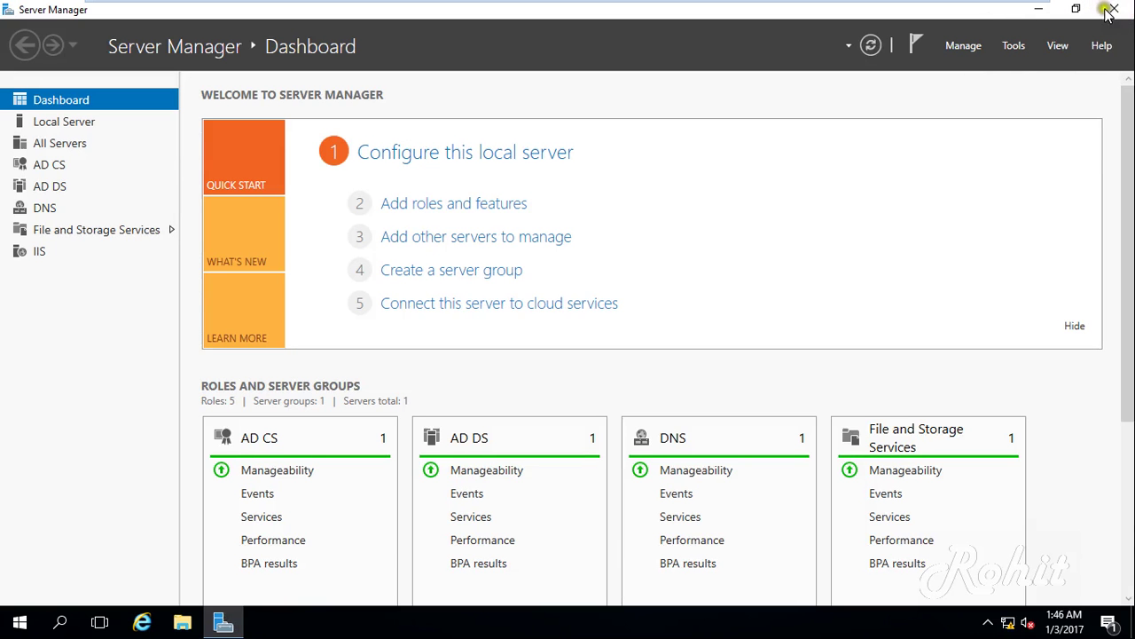
{"action": "left_click", "coordinate": [1116, 10]}
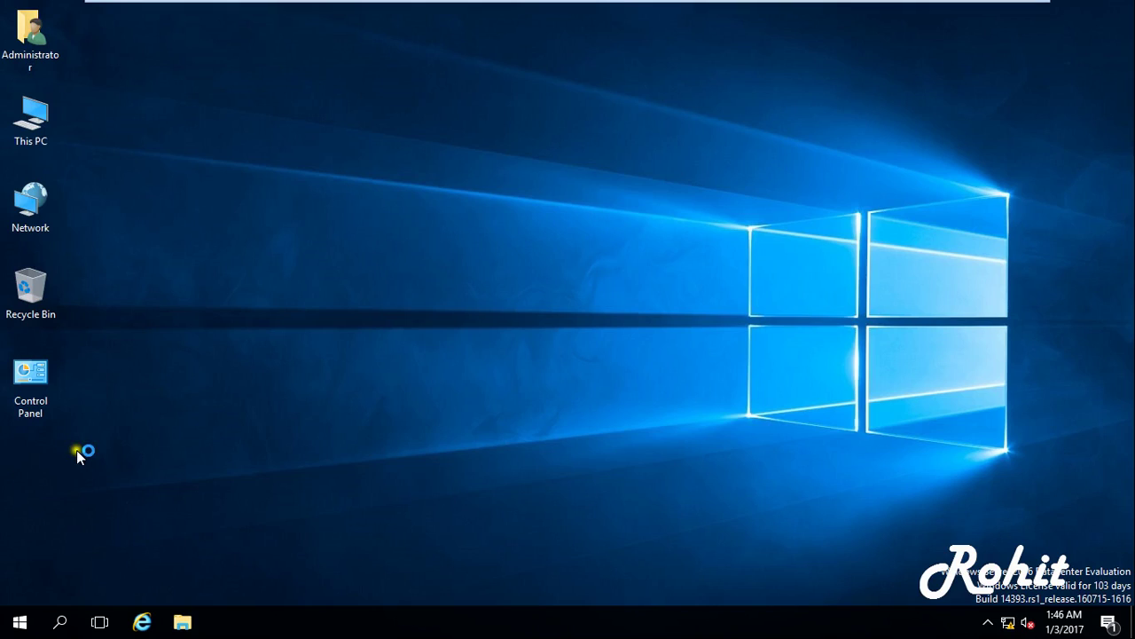
- Run gpupdate on the server through the Run dialog to refresh its group policy
{"action": "key", "text": "super+r"}
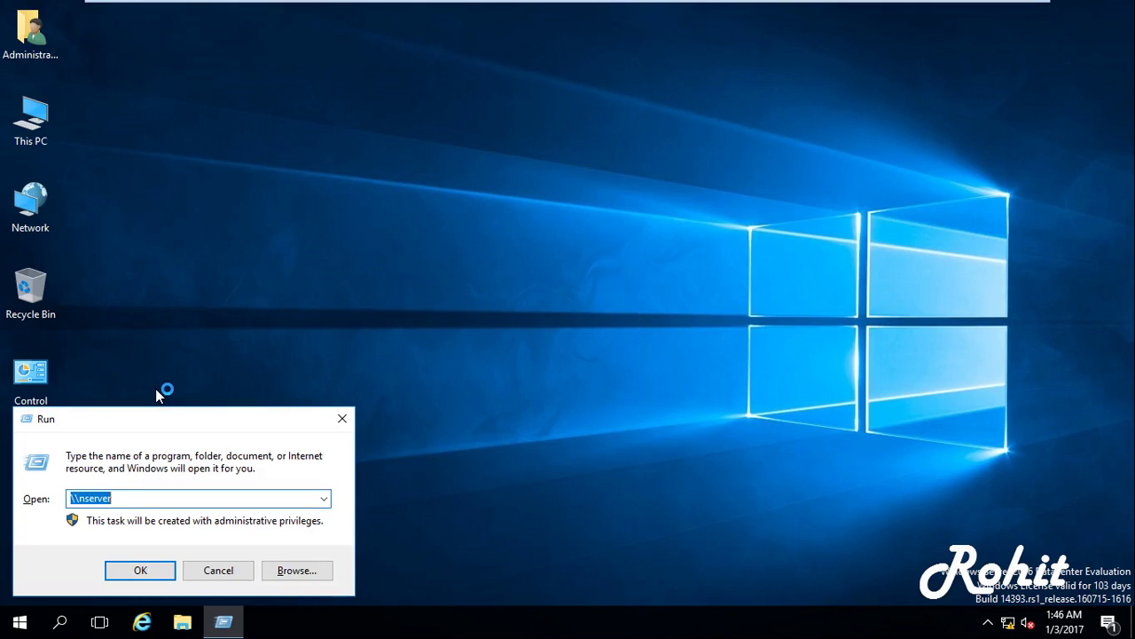
{"action": "type", "text": "gpupdate"}
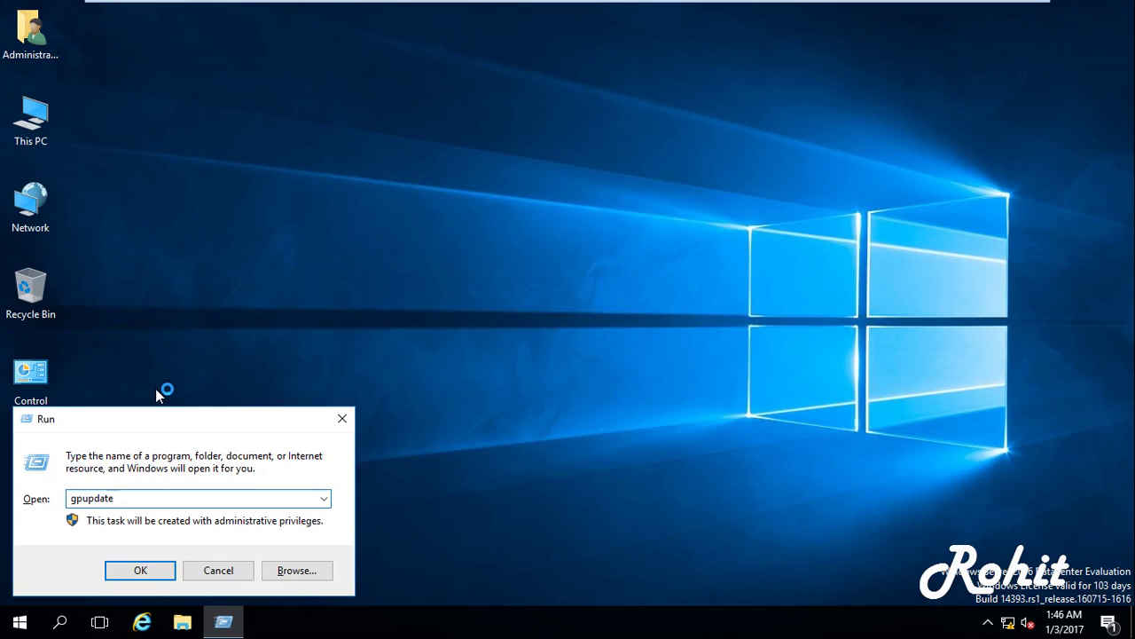
{"action": "key", "text": "Return"}
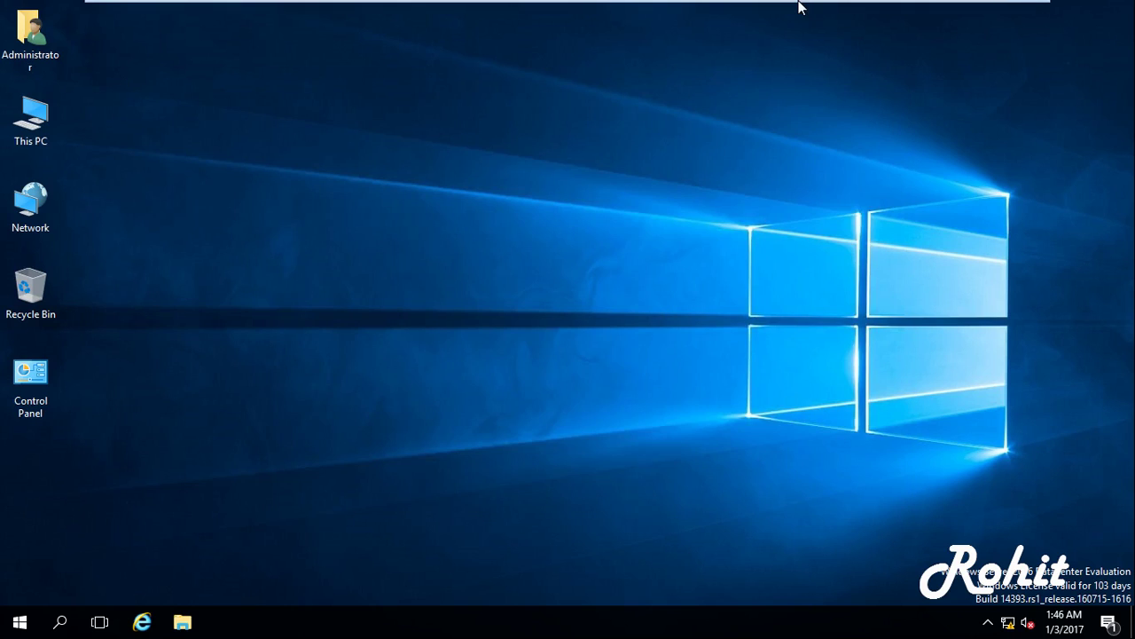
- Switch to the W10CLI virtual machine and sign in as another user with the domain user name and account password
{"action": "mouse_move", "coordinate": [798, 4]}
{"action": "left_click", "coordinate": [854, 12]}
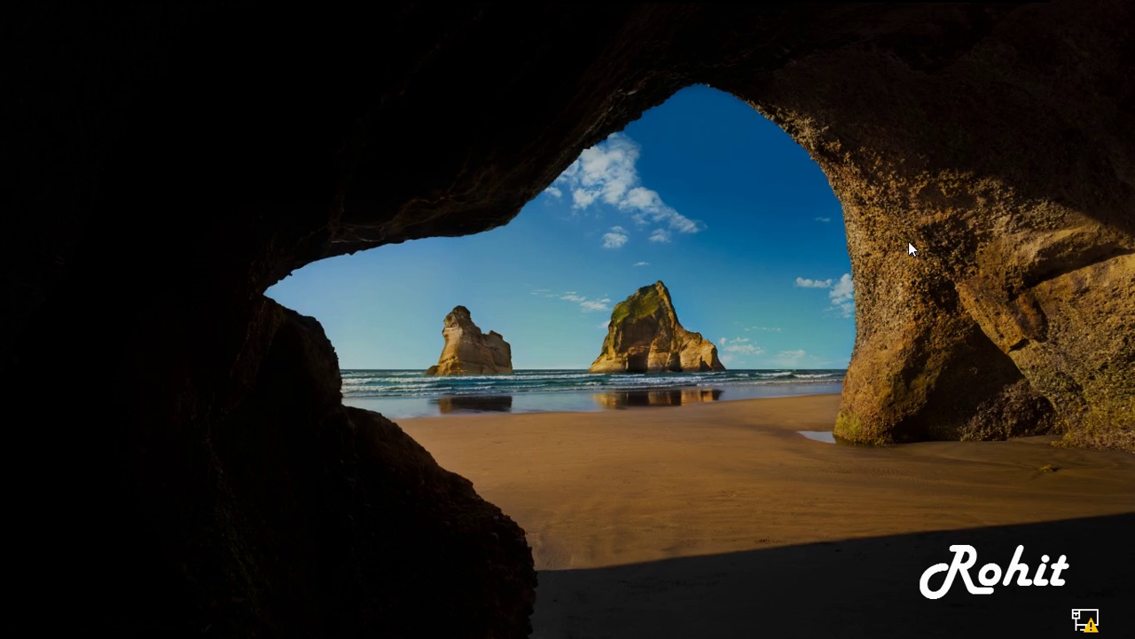
{"action": "left_click", "coordinate": [558, 465]}
{"action": "left_click", "coordinate": [80, 608]}
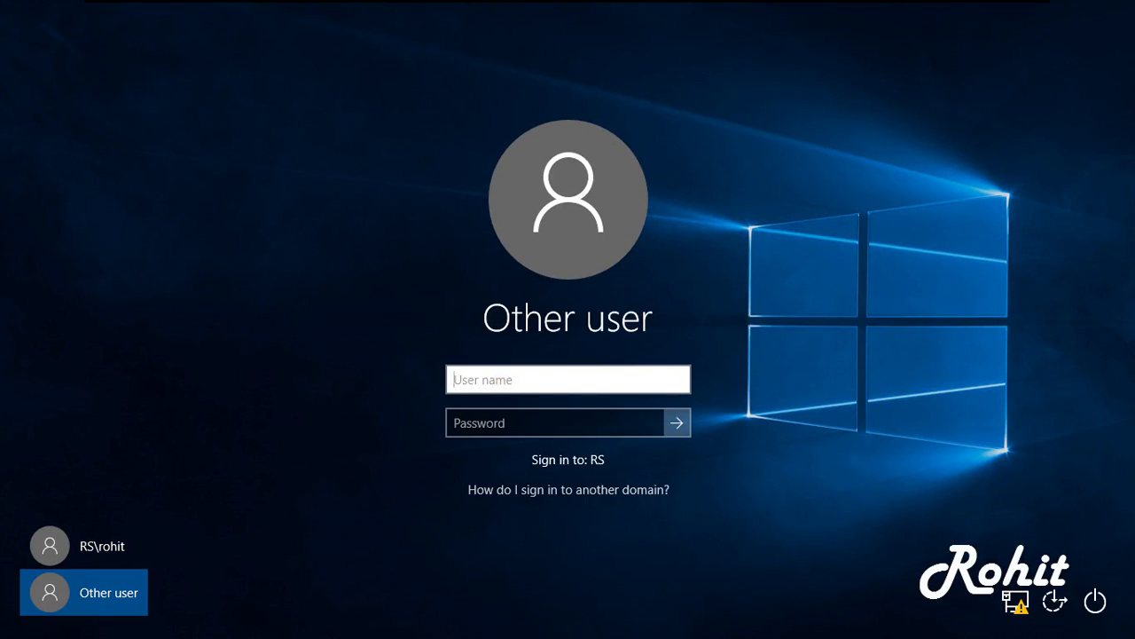
{"action": "type", "text": "siraj"}
{"action": "key", "text": "Tab"}
{"action": "type", "text": "***"}
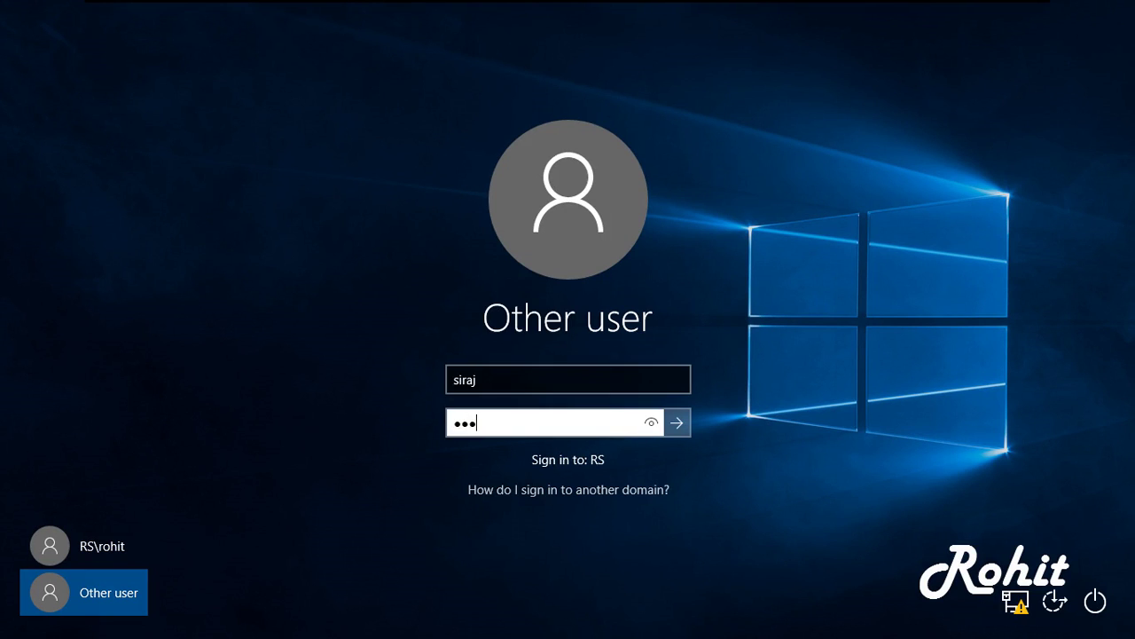
{"action": "type", "text": "****"}
{"action": "key", "text": "Return"}
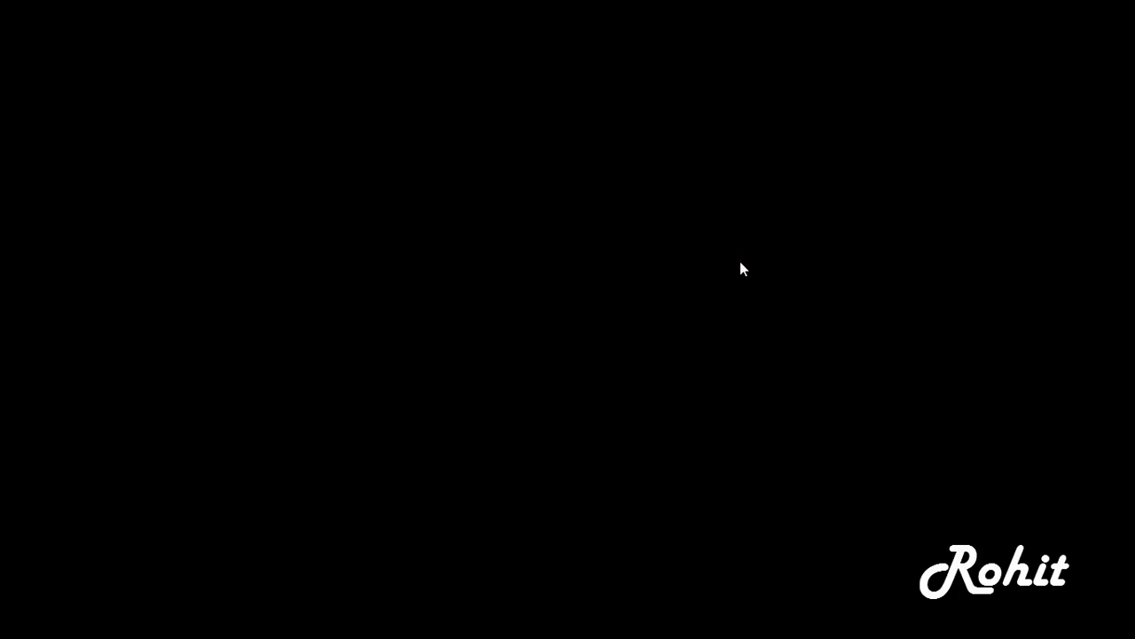
{"action": "mouse_move", "coordinate": [910, 5]}
{"action": "left_click", "coordinate": [975, 11]}
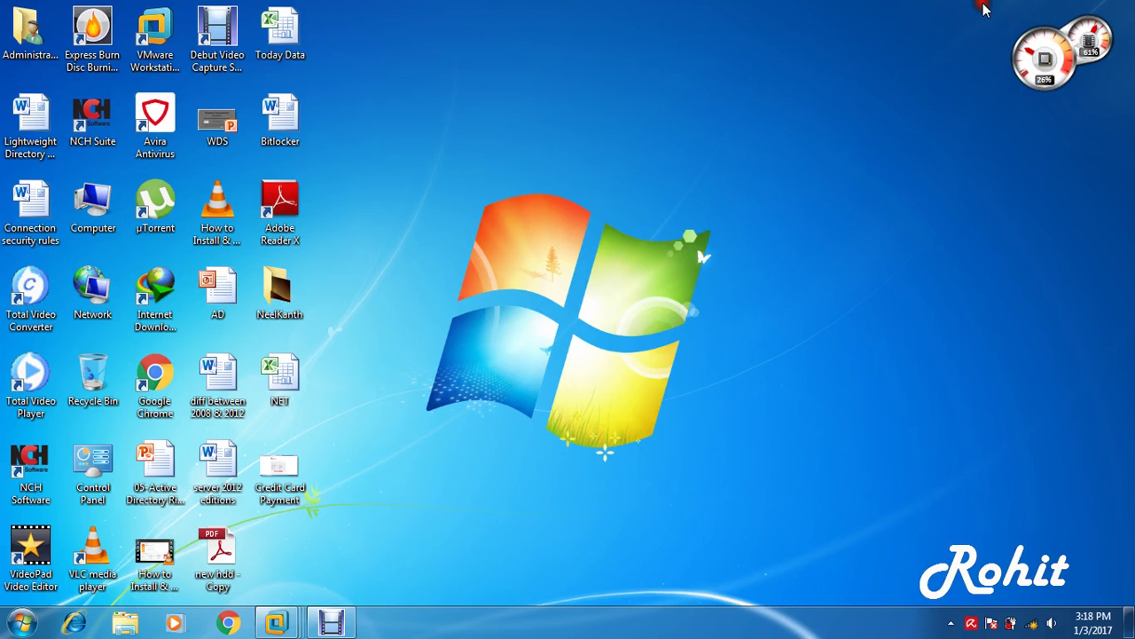
{"action": "left_click", "coordinate": [952, 624]}
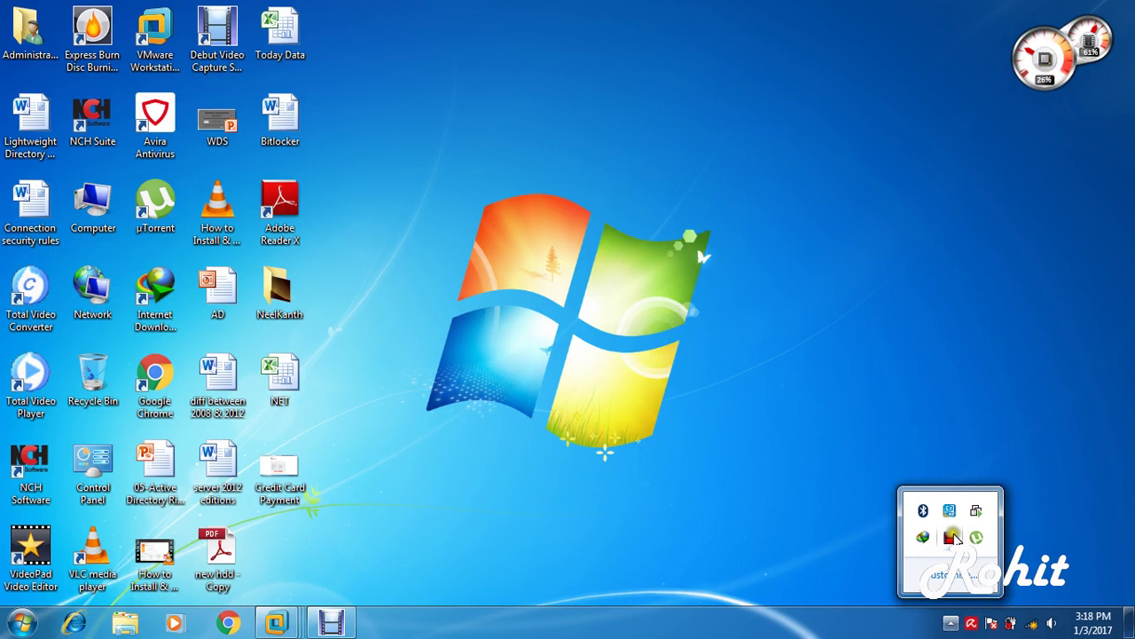
{"action": "right_click", "coordinate": [949, 536]}
{"action": "left_click", "coordinate": [996, 477]}
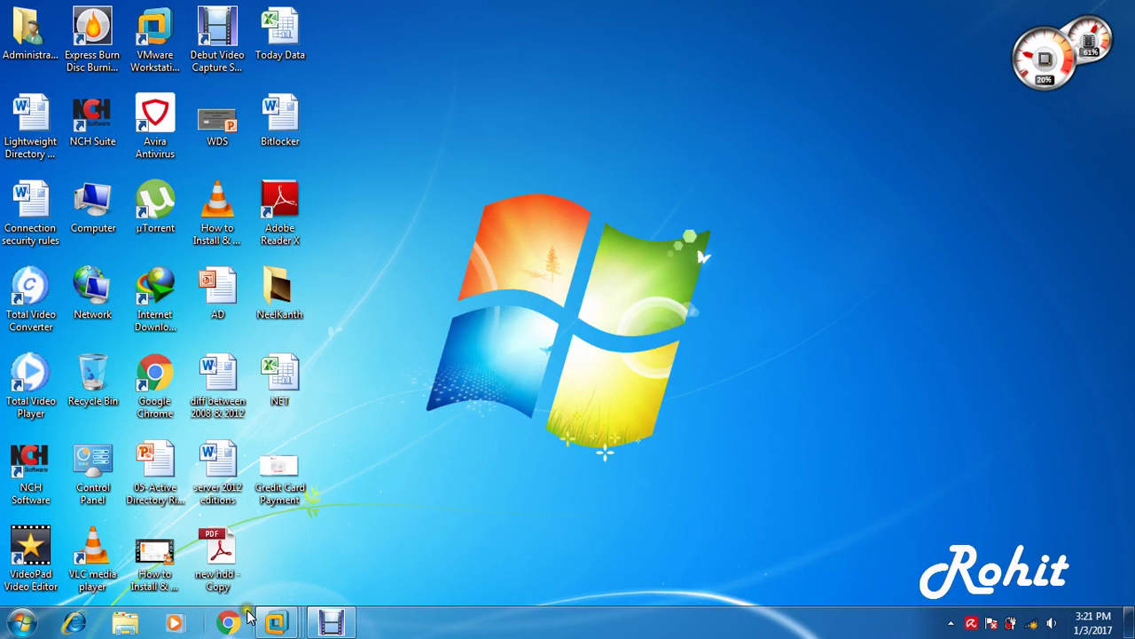
- Switch back to the W10CLI virtual machine's desktop in VMware Workstation
{"action": "mouse_move", "coordinate": [271, 621]}
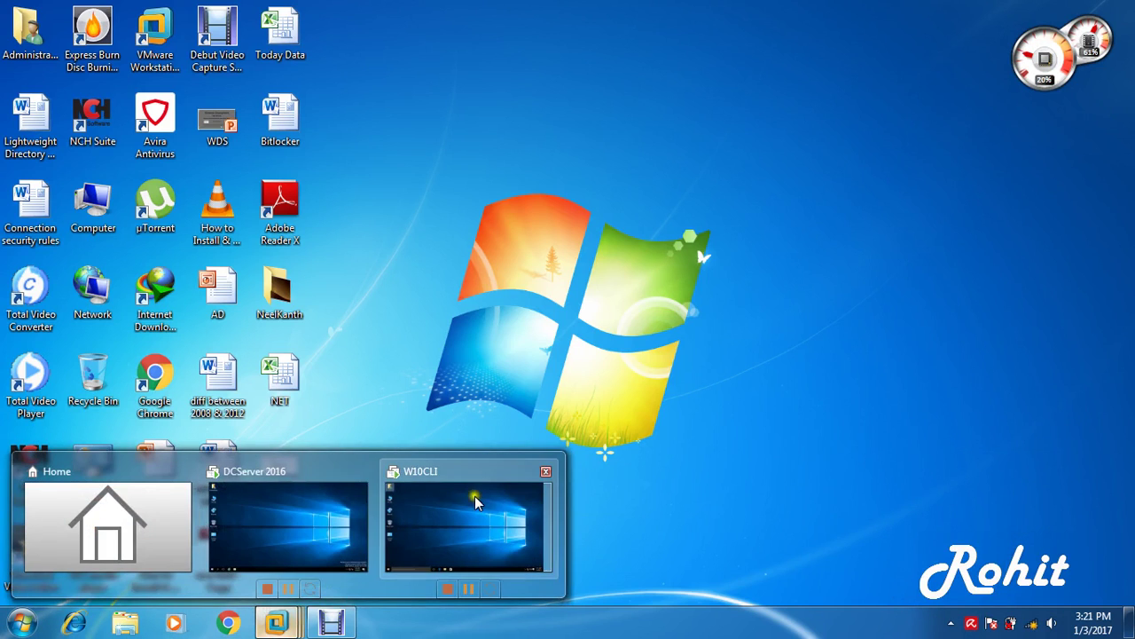
{"action": "left_click", "coordinate": [496, 495]}
{"action": "right_click", "coordinate": [428, 283]}
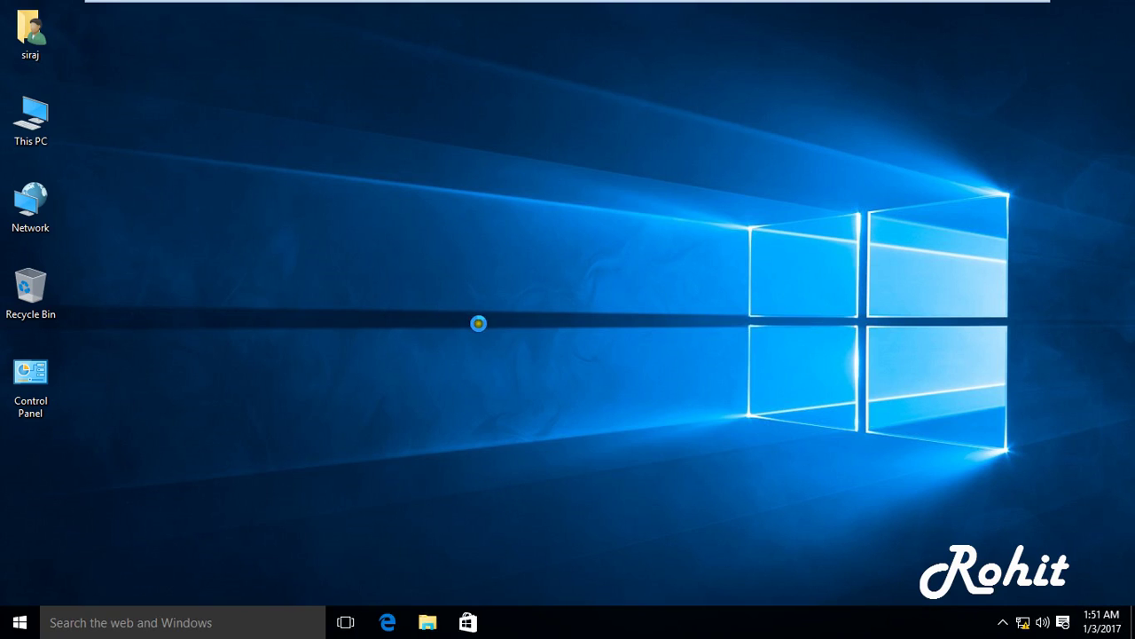
{"action": "left_click", "coordinate": [473, 334]}
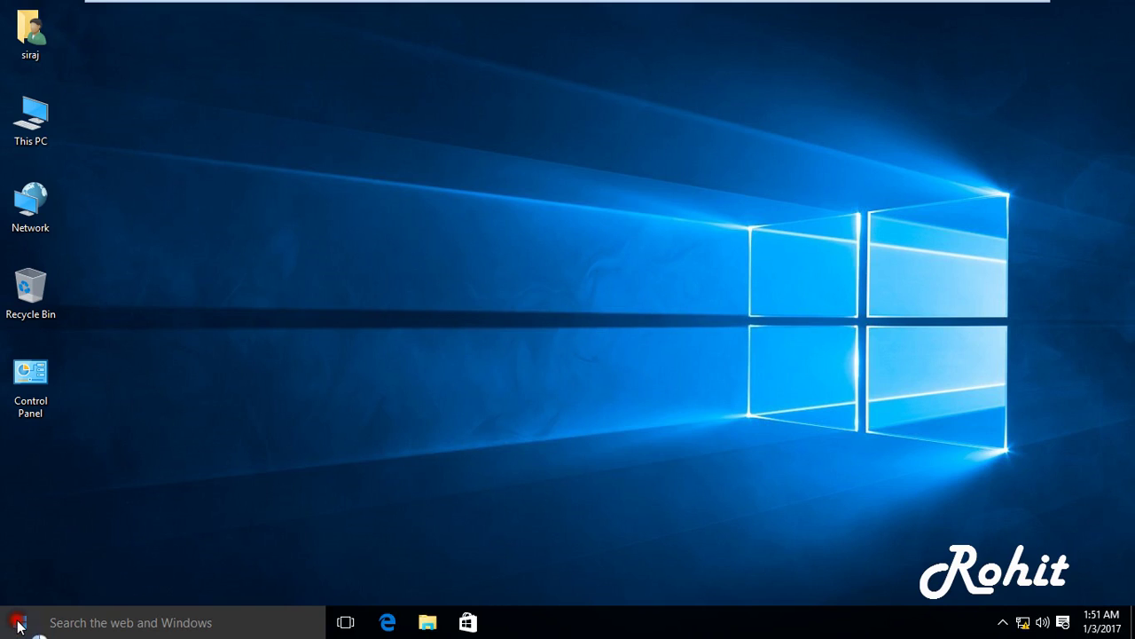
- Open the signed-in user's profile folder from the client desktop
{"action": "left_click", "coordinate": [13, 623]}
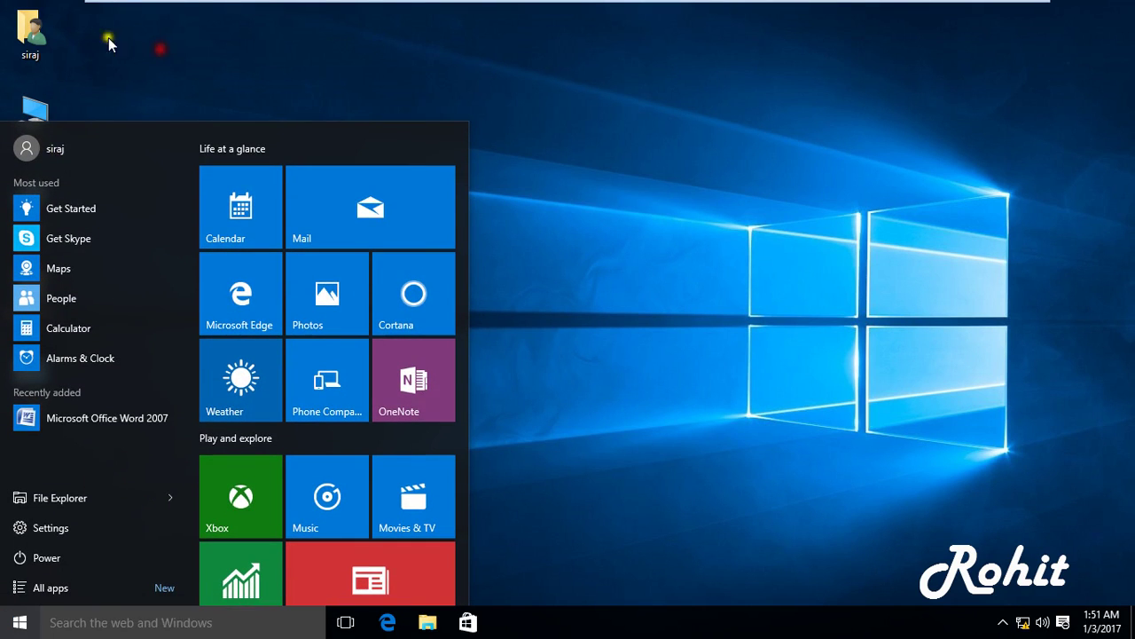
{"action": "left_click", "coordinate": [53, 31]}
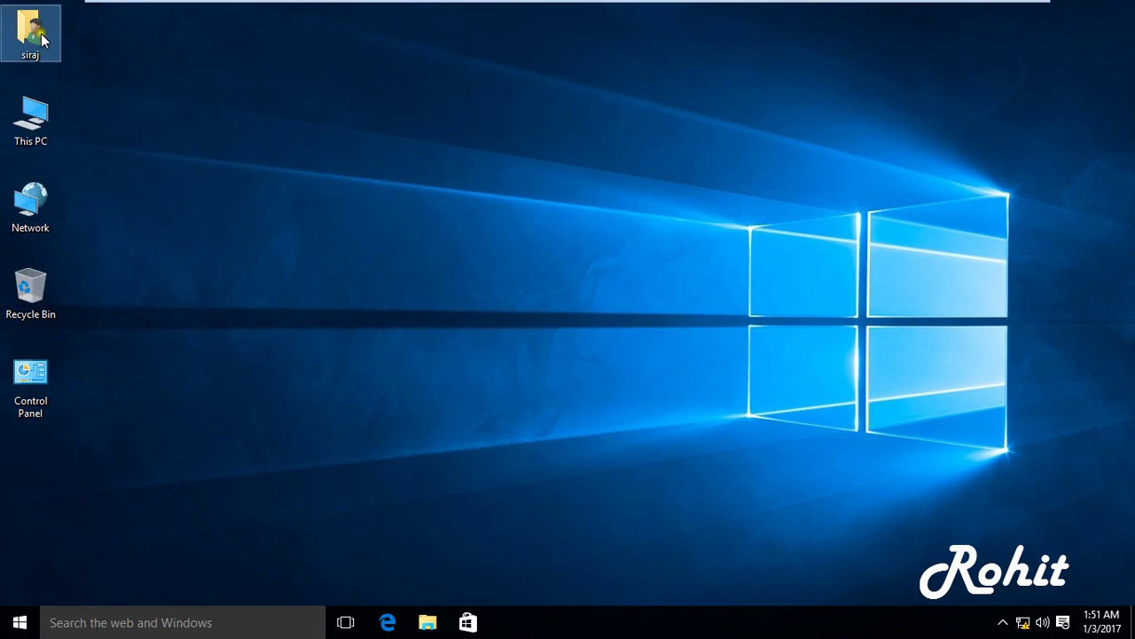
{"action": "right_click", "coordinate": [41, 34]}
{"action": "left_click", "coordinate": [73, 48]}
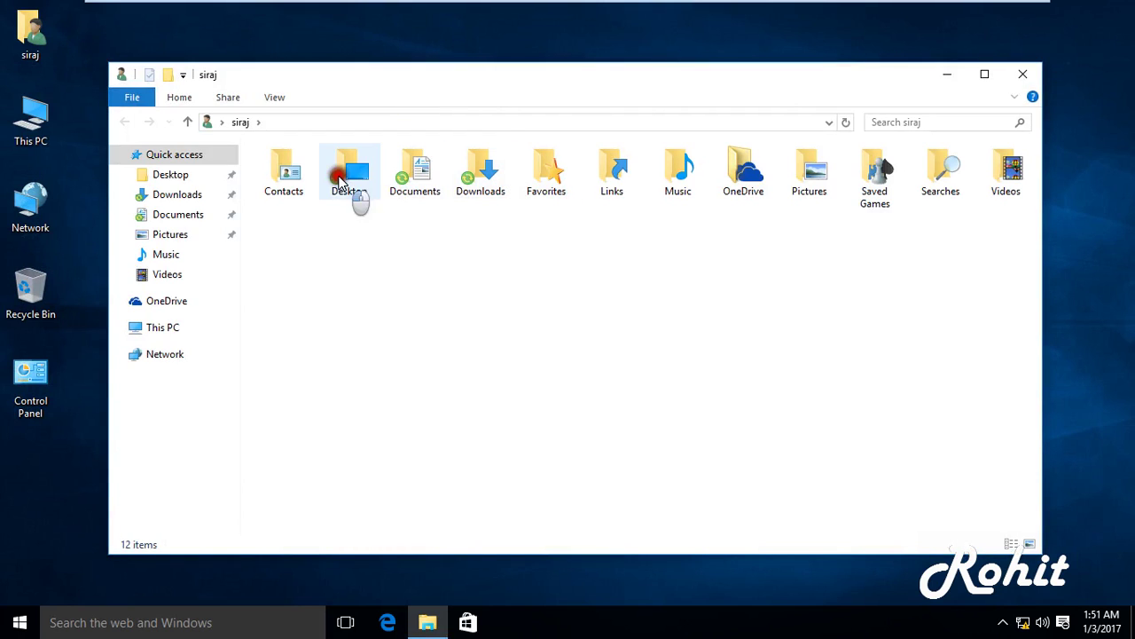
- Check the Desktop, Documents and Downloads folders for redirection, open Desktop to view its sync status, and close the window
{"action": "left_click", "coordinate": [352, 182]}
{"action": "left_click", "coordinate": [417, 182]}
{"action": "left_click", "coordinate": [474, 182]}
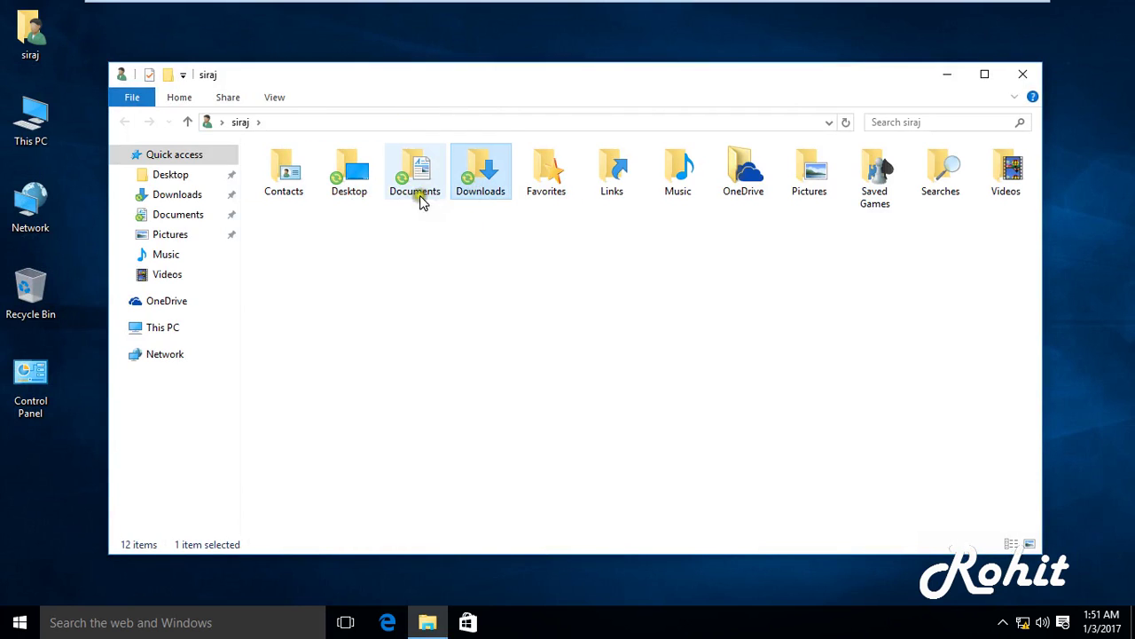
{"action": "left_click", "coordinate": [363, 174]}
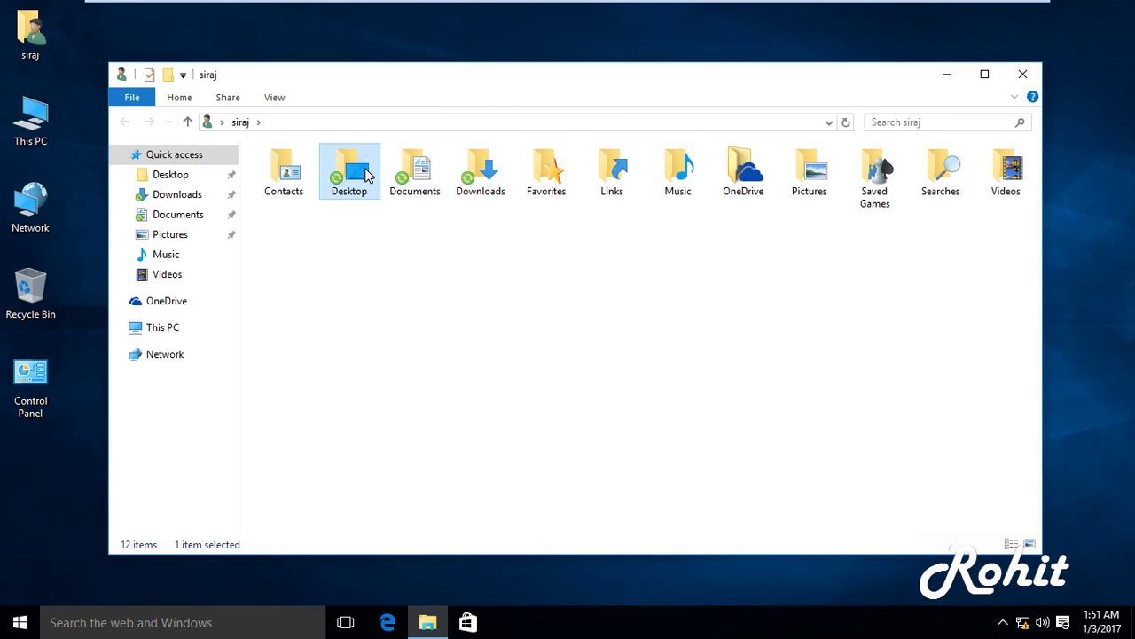
{"action": "double_click", "coordinate": [365, 174]}
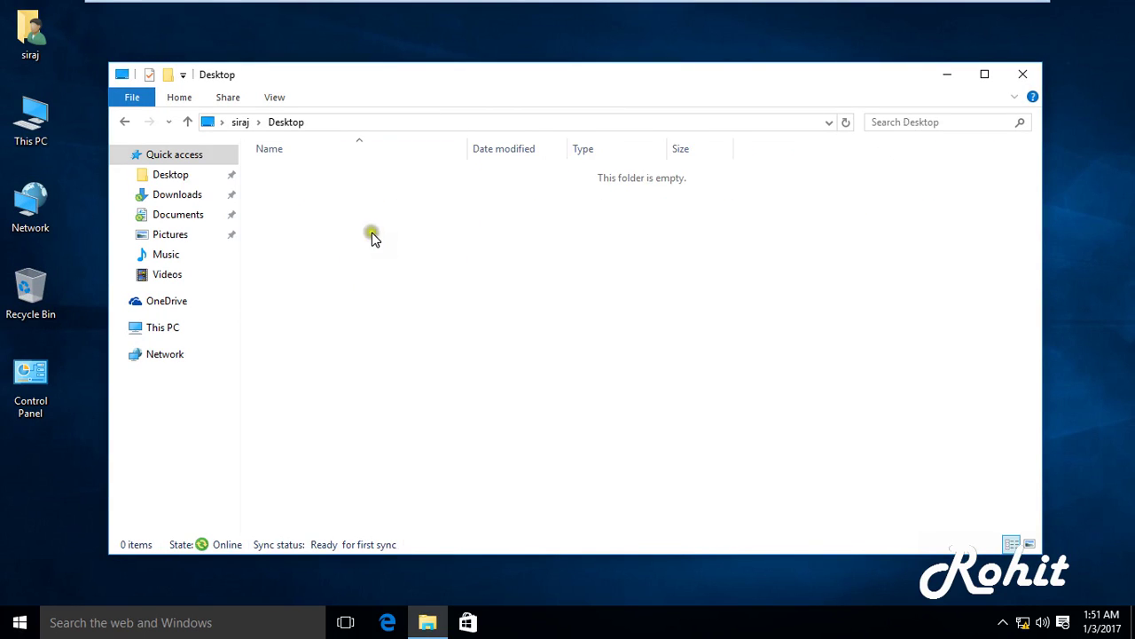
{"action": "left_click", "coordinate": [1023, 74]}
- Switch to the DCServer 2016 virtual machine and open the client user's folder inside Userdir on Local Disk (D:)
{"action": "mouse_move", "coordinate": [975, 4]}
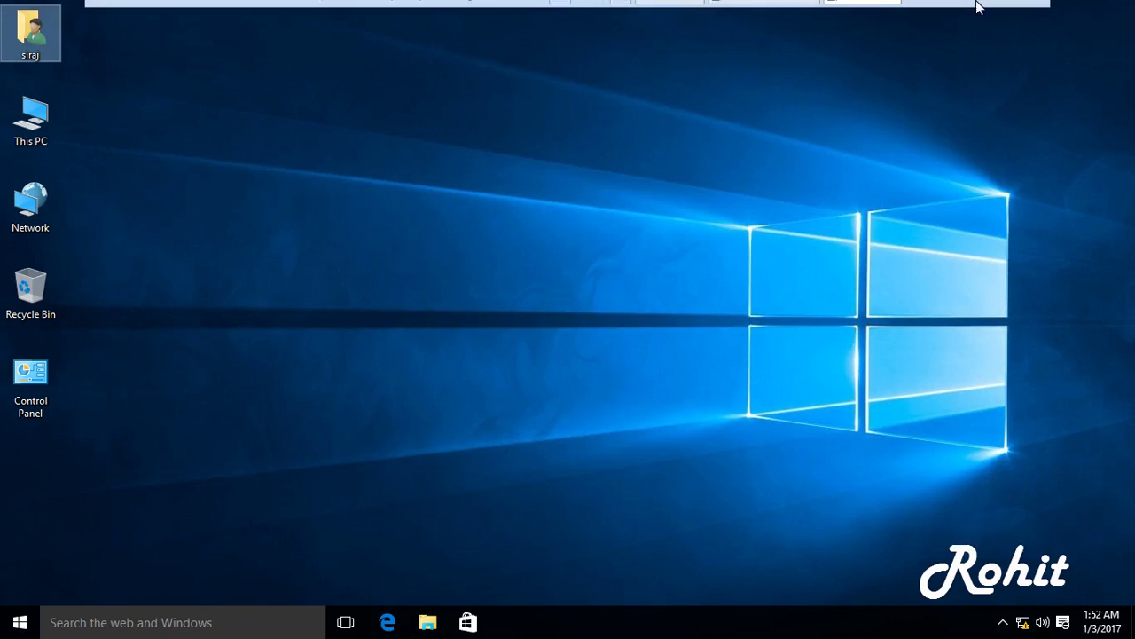
{"action": "left_click", "coordinate": [754, 15]}
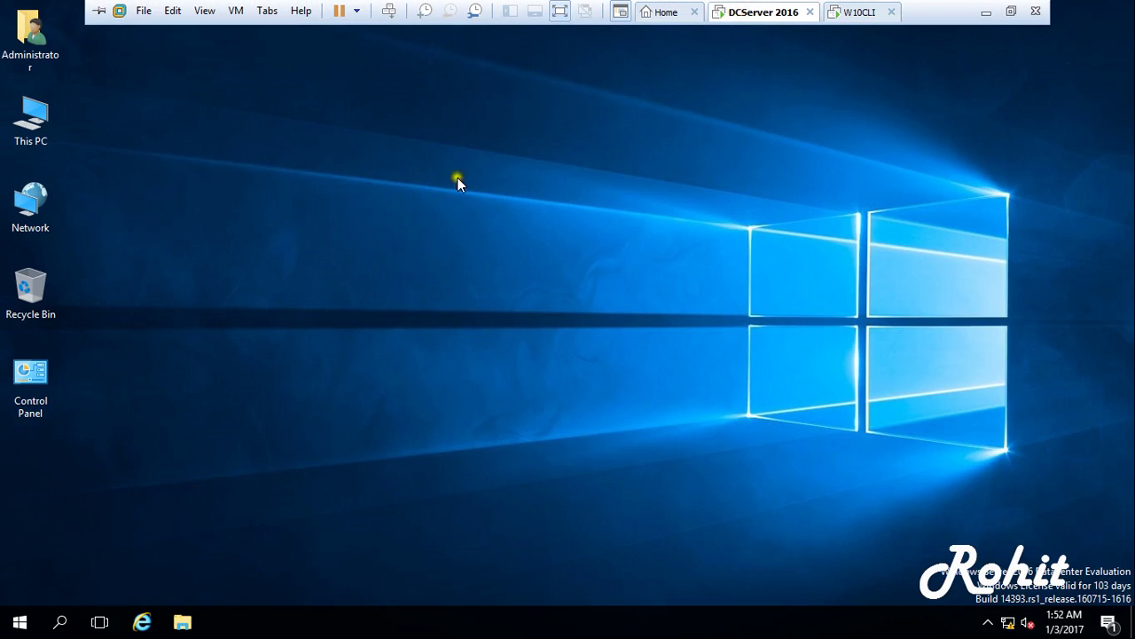
{"action": "double_click", "coordinate": [30, 123]}
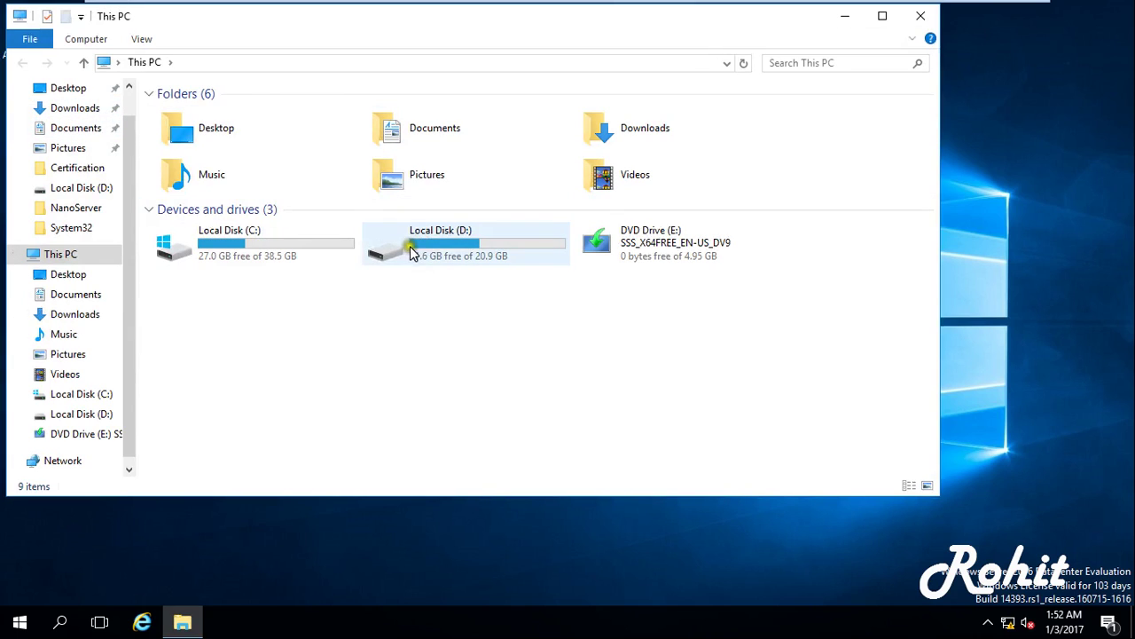
{"action": "double_click", "coordinate": [414, 247]}
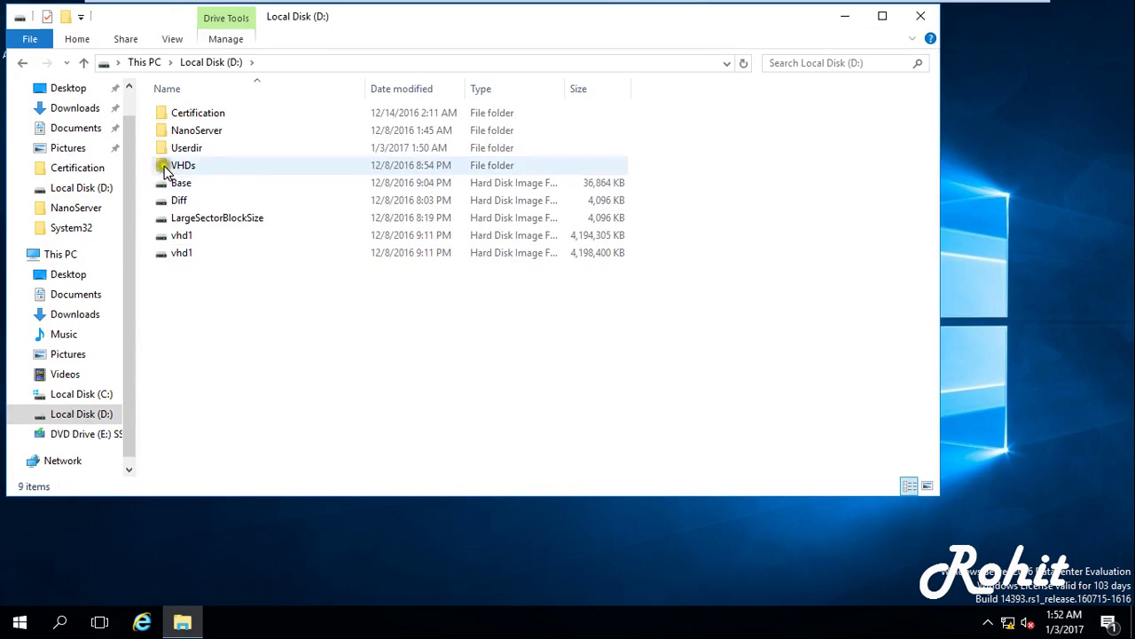
{"action": "double_click", "coordinate": [182, 150]}
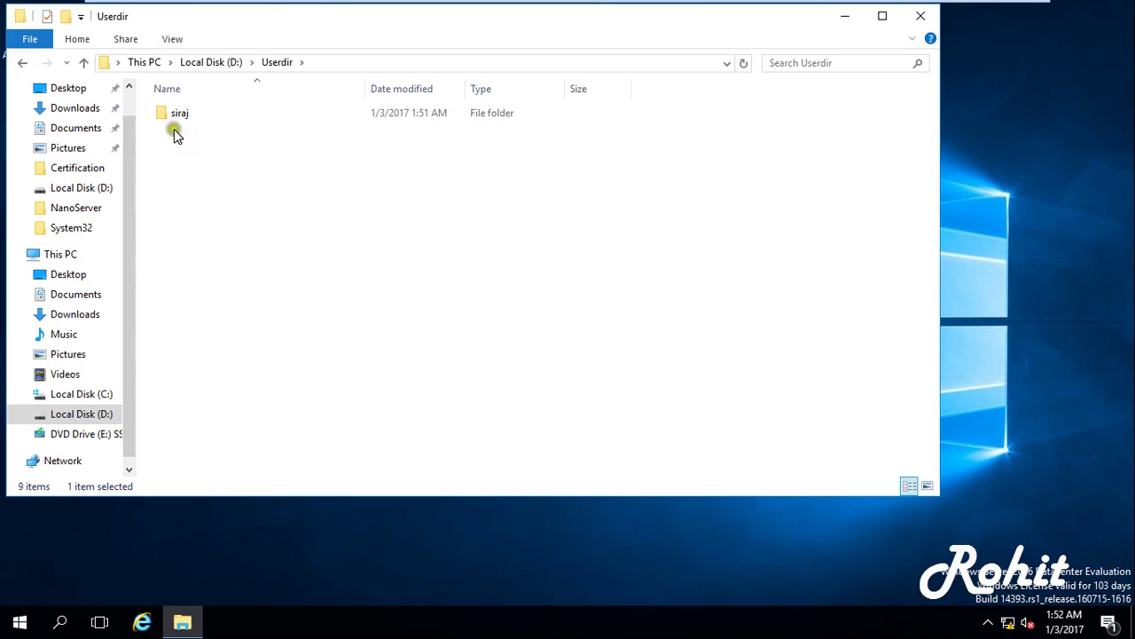
{"action": "double_click", "coordinate": [176, 119]}
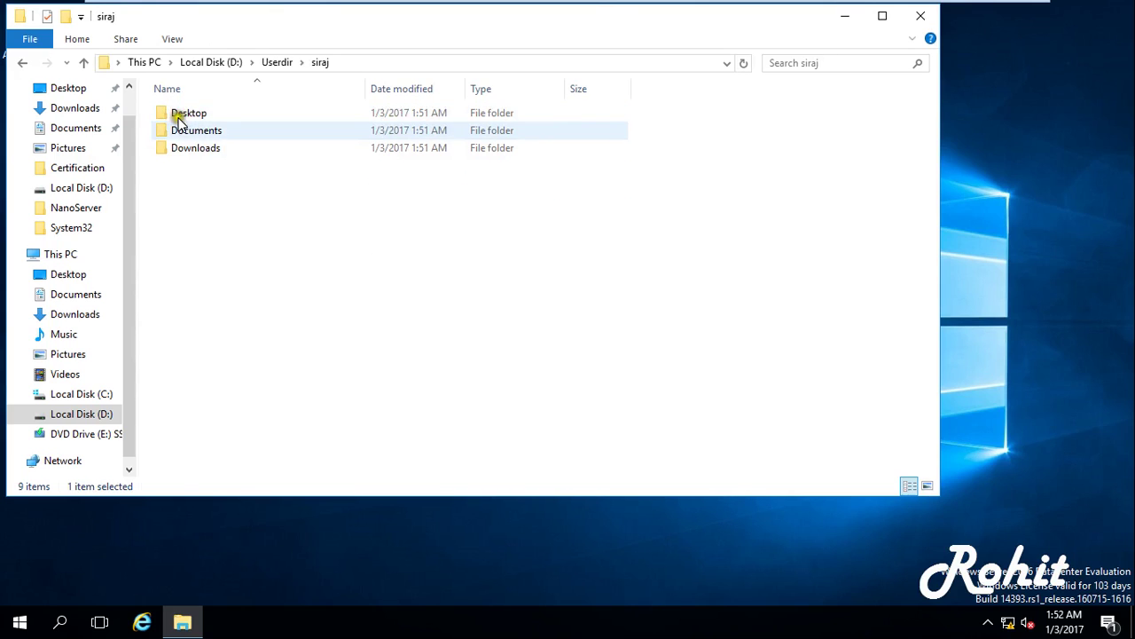